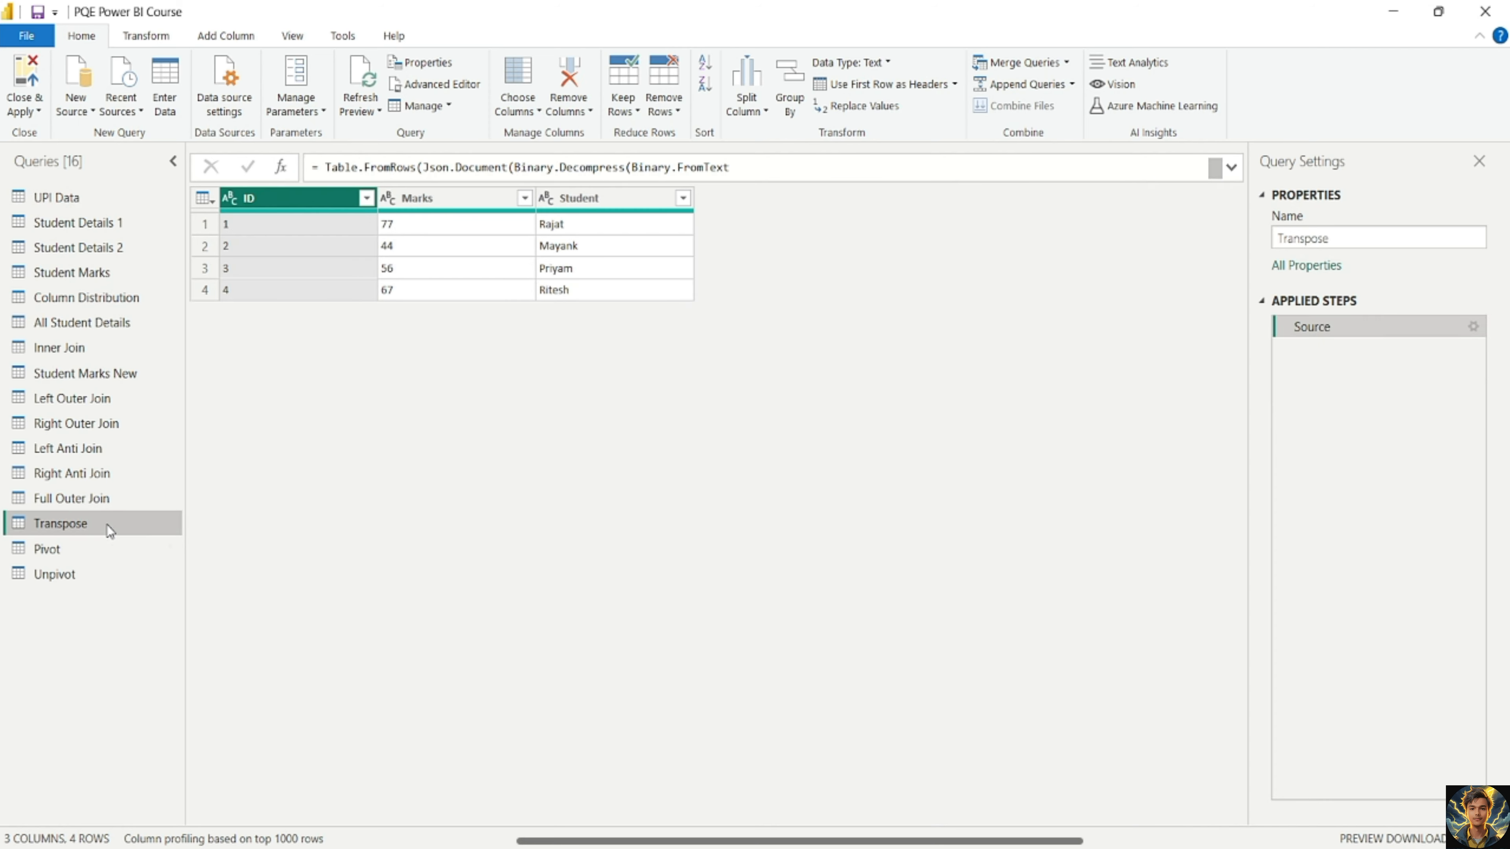
- Look through the Pivot and Unpivot queries, and return to the Transpose query
{"action": "left_click", "coordinate": [106, 555]}
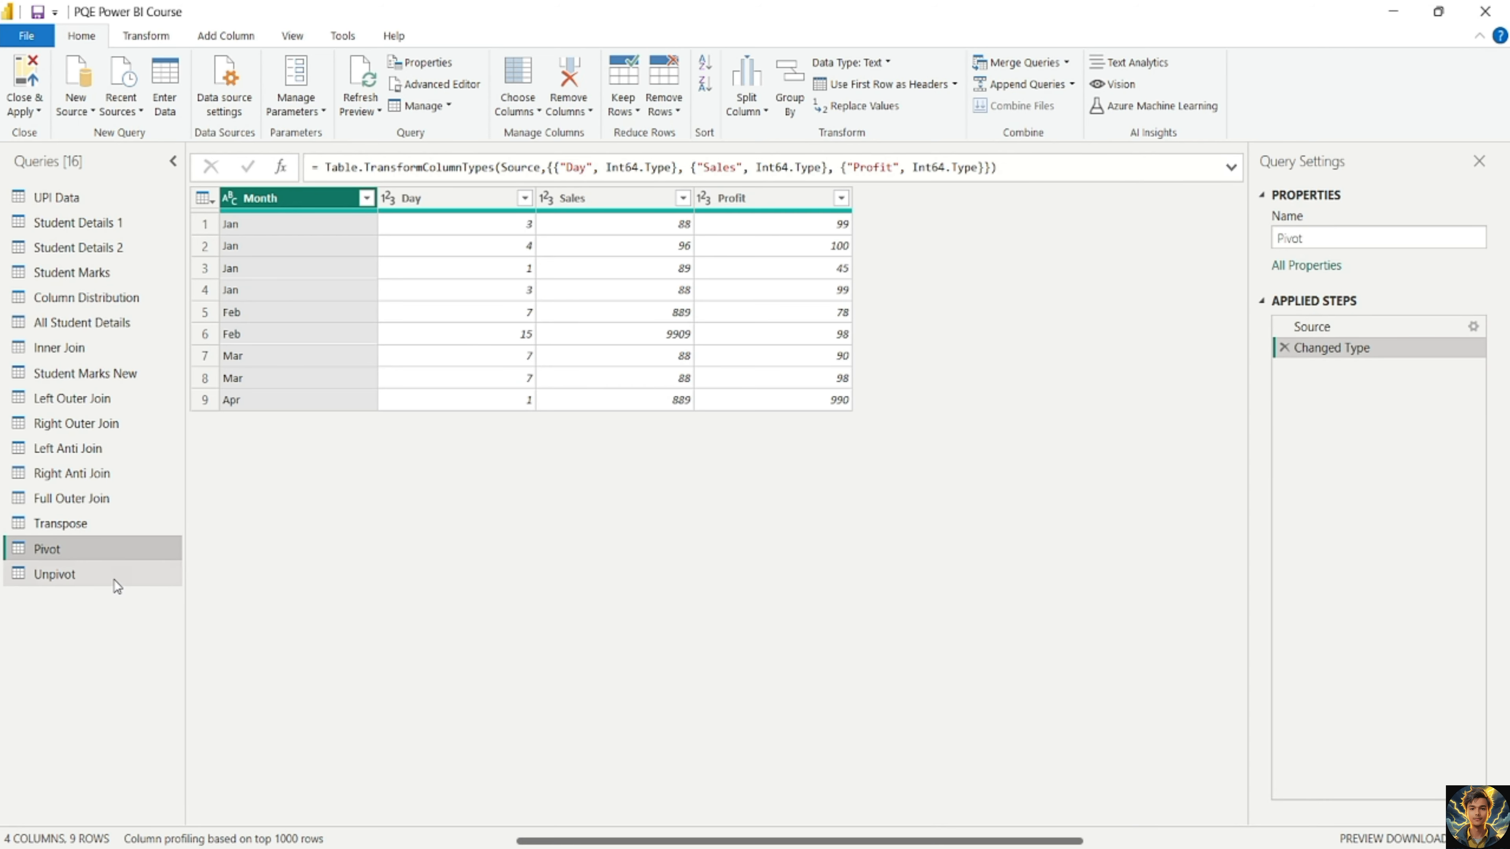
{"action": "left_click", "coordinate": [113, 576]}
{"action": "left_click", "coordinate": [105, 526]}
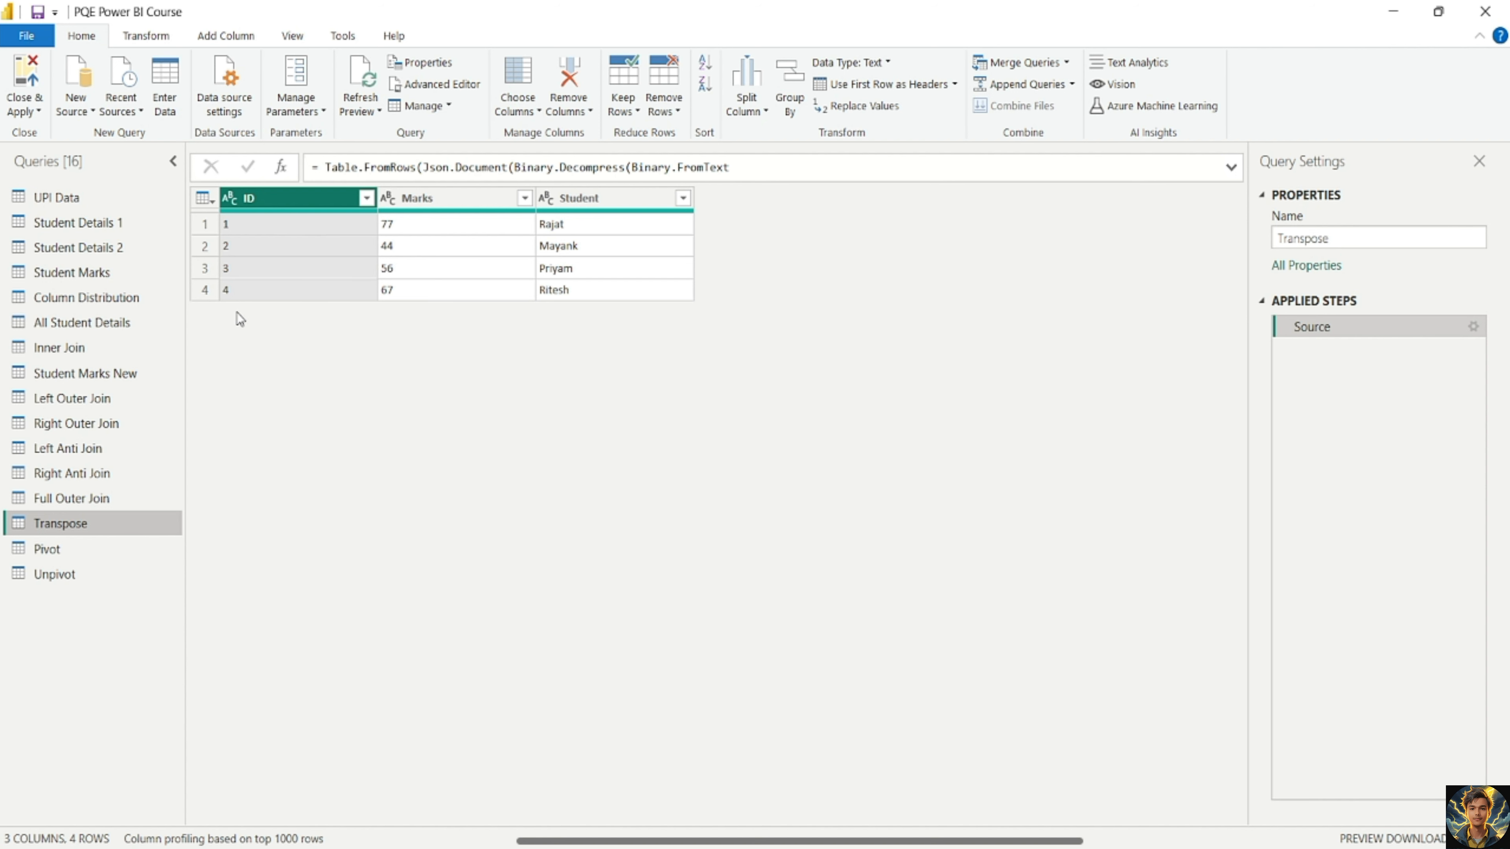
- Examine the Transpose query's table row by row, and clear the row selection
{"action": "left_click", "coordinate": [208, 228]}
{"action": "left_click", "coordinate": [204, 245]}
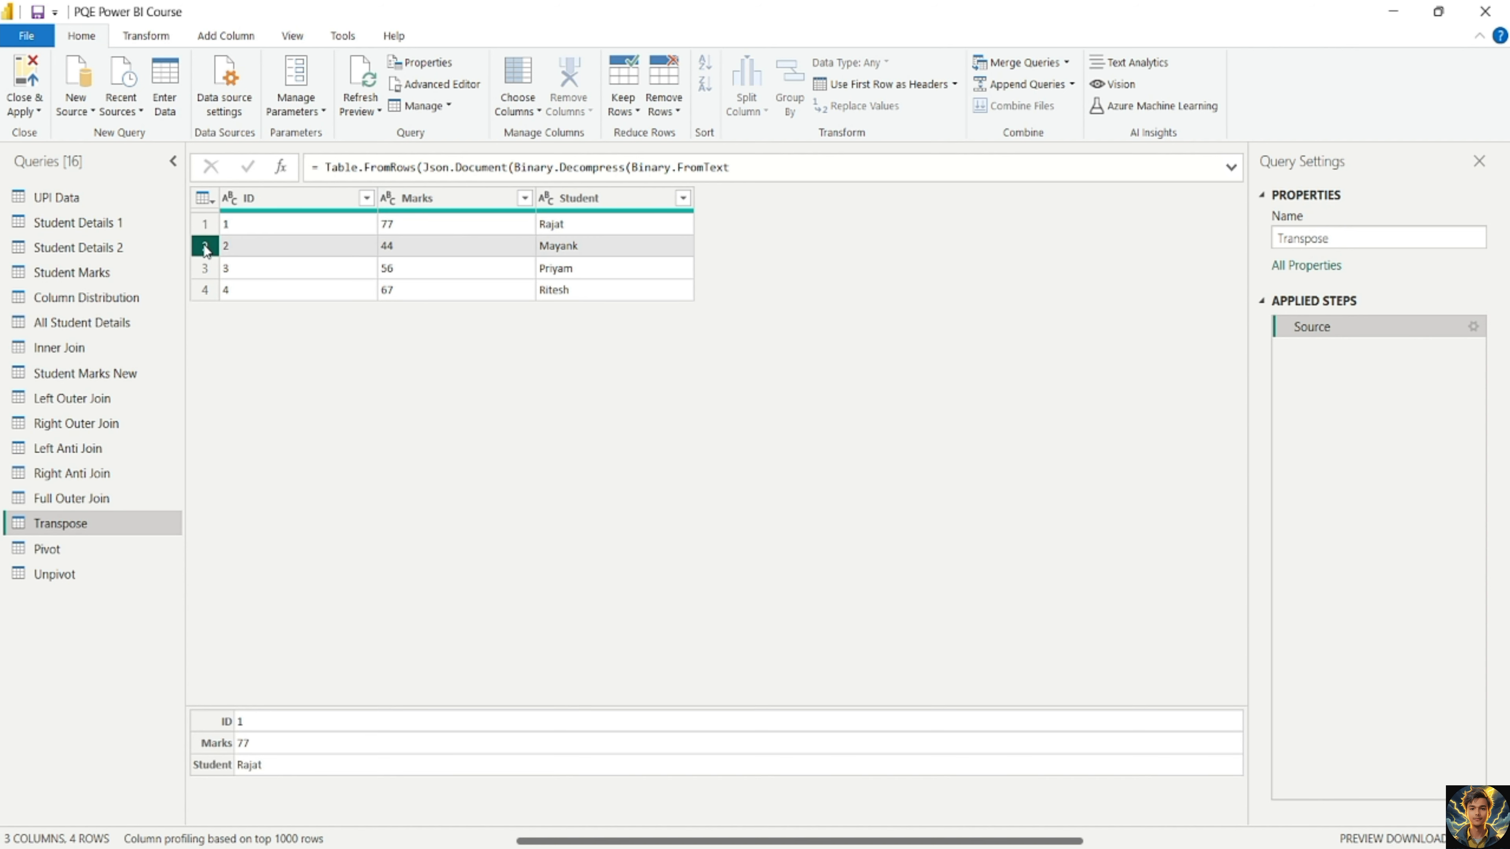
{"action": "left_click", "coordinate": [210, 271]}
{"action": "left_click", "coordinate": [214, 298]}
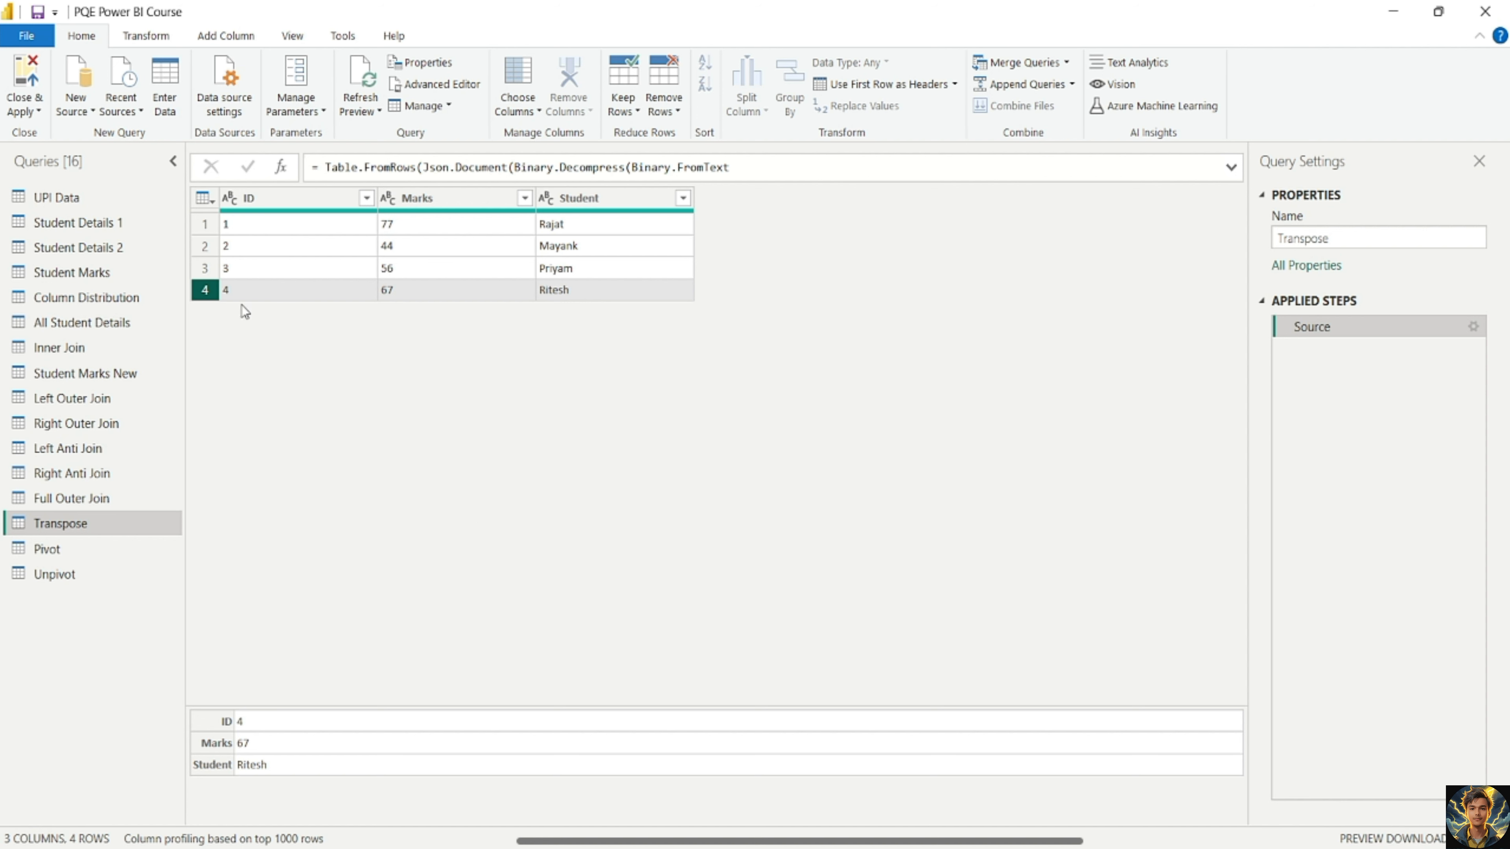
{"action": "left_click", "coordinate": [203, 200]}
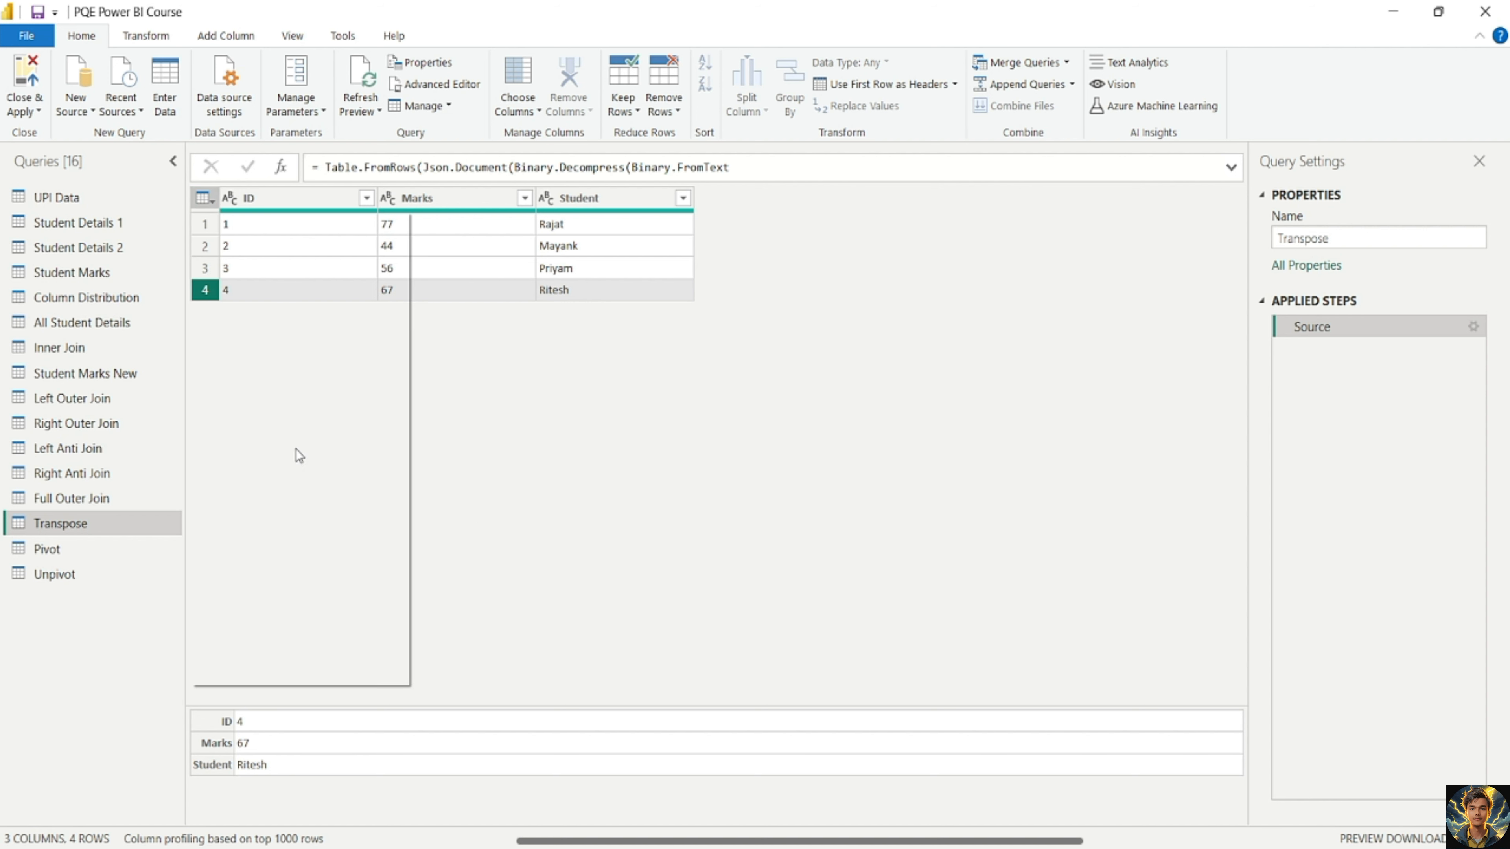
{"action": "left_click", "coordinate": [516, 461]}
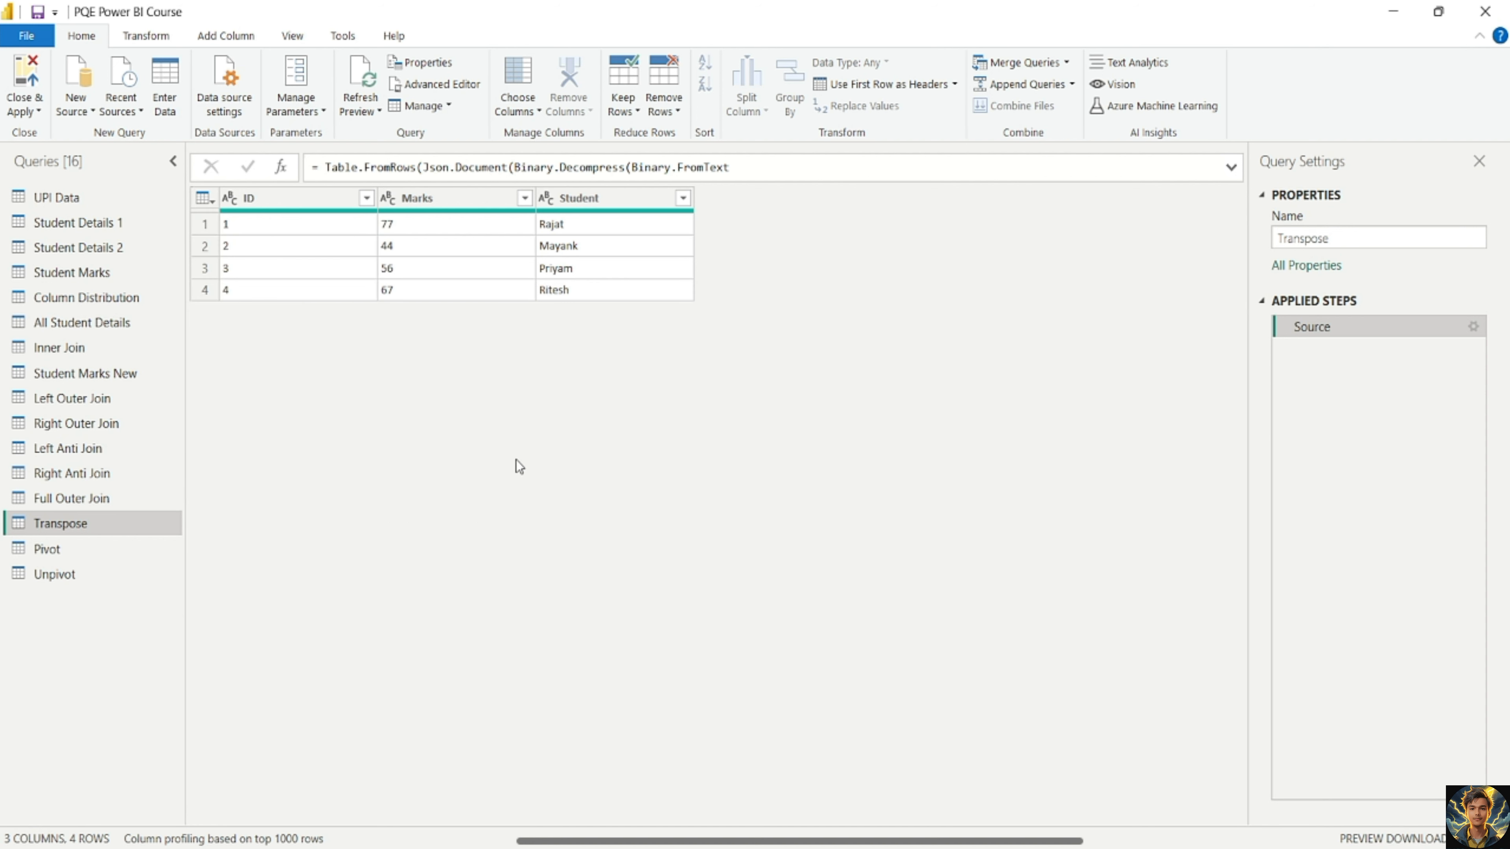
- Capture a rectangular screenshot of the Transpose query's table, open it in Snipping Tool, and minimize that window
{"action": "key", "text": "super+shift+s"}
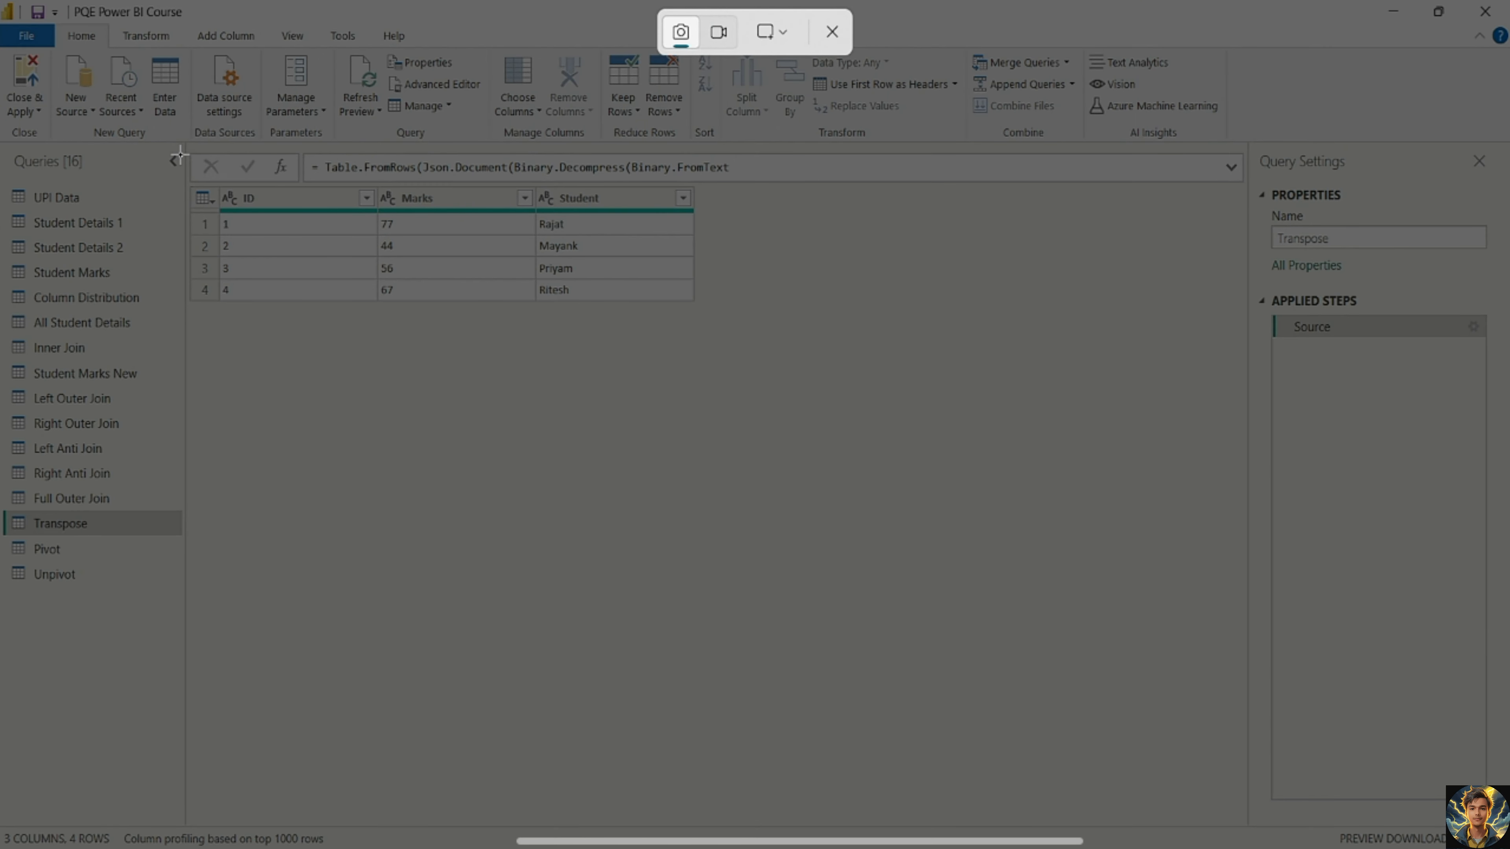
{"action": "left_click_drag", "start_coordinate": [179, 156], "coordinate": [767, 335]}
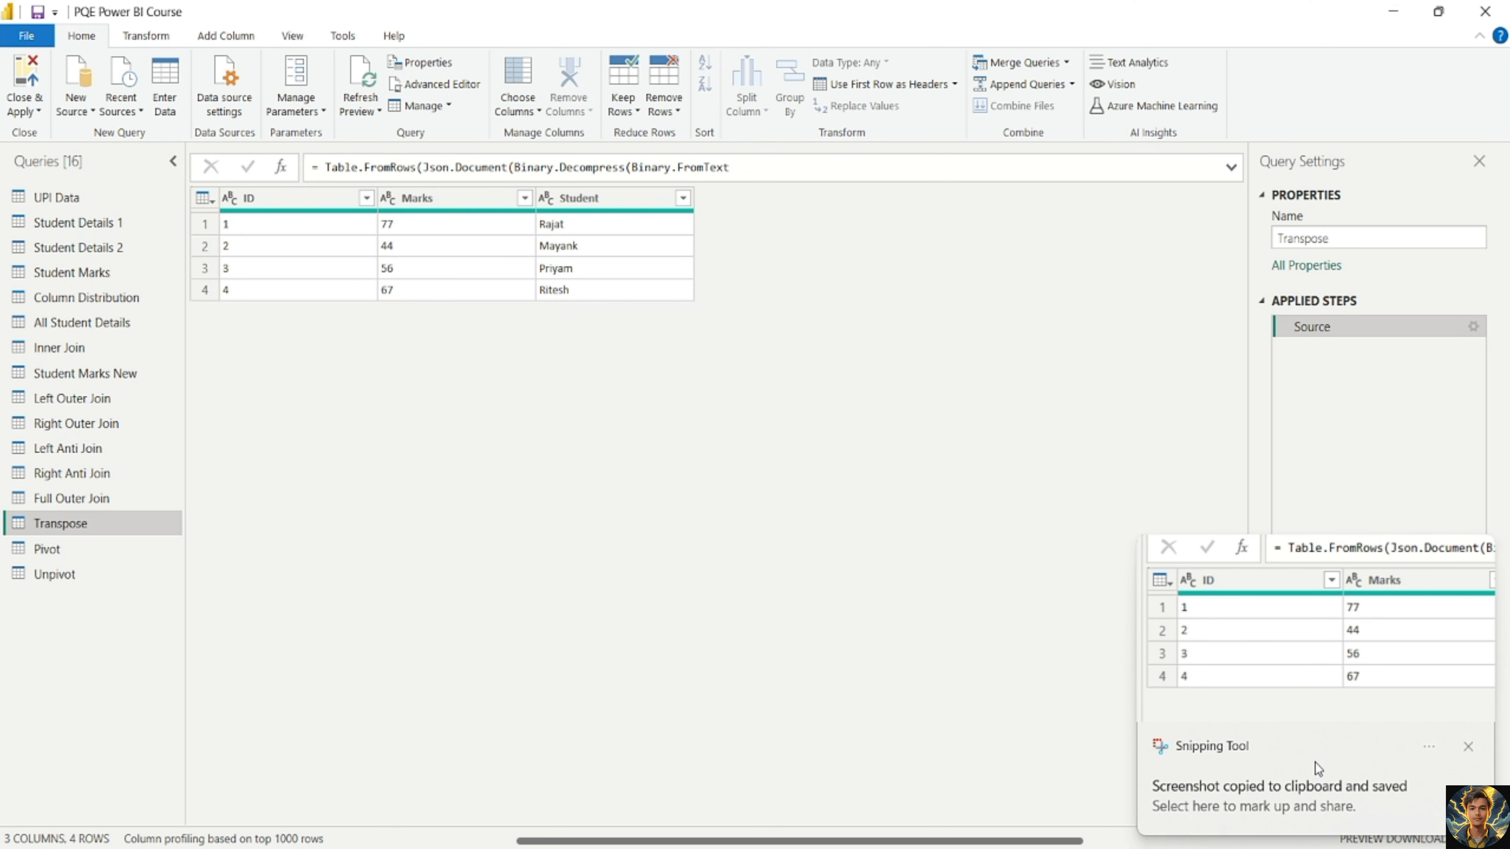
{"action": "left_click", "coordinate": [1316, 755]}
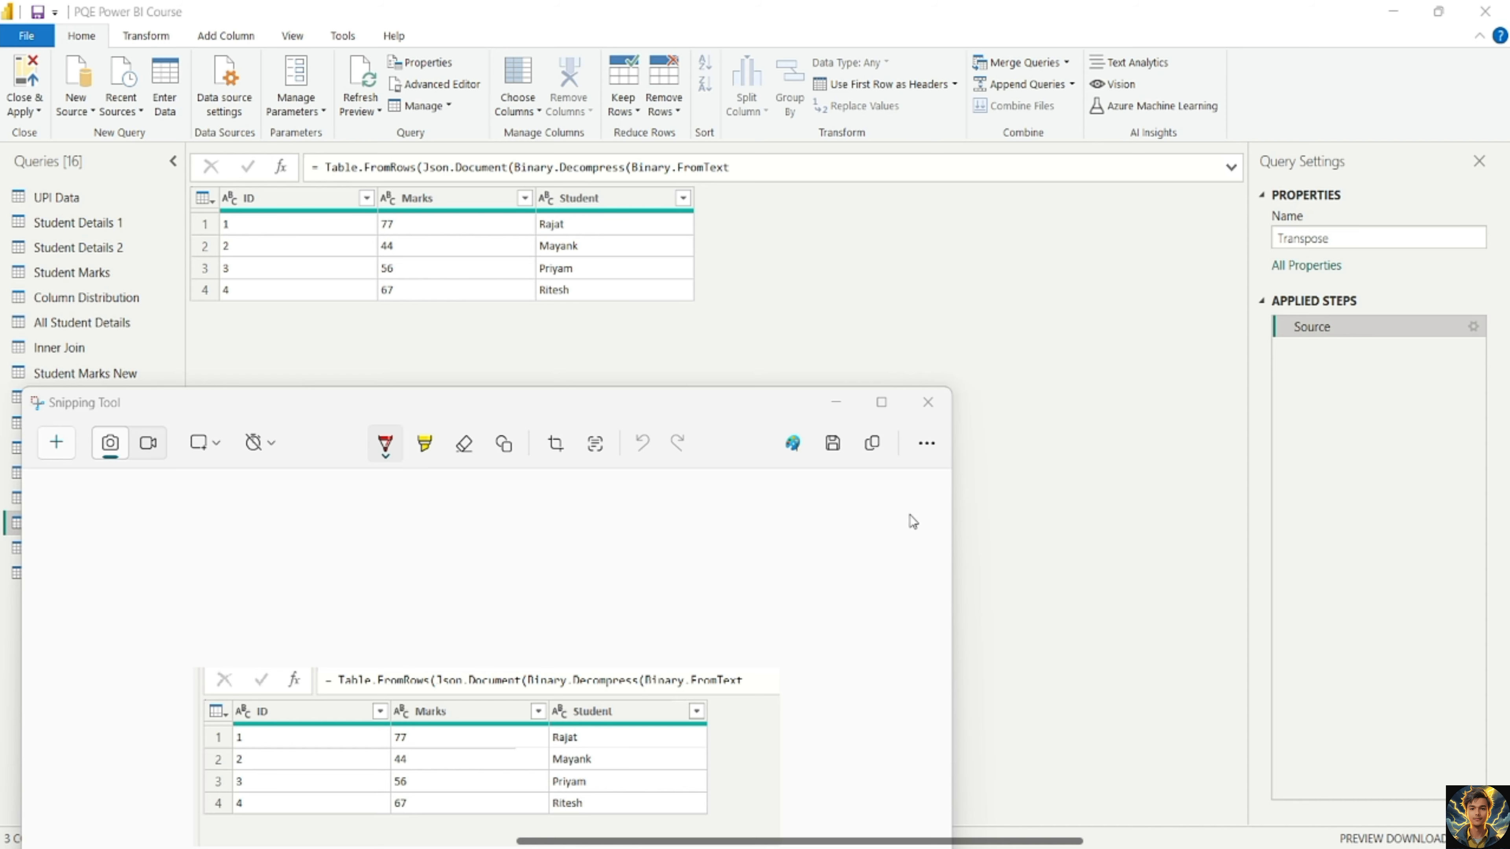
{"action": "left_click", "coordinate": [836, 402]}
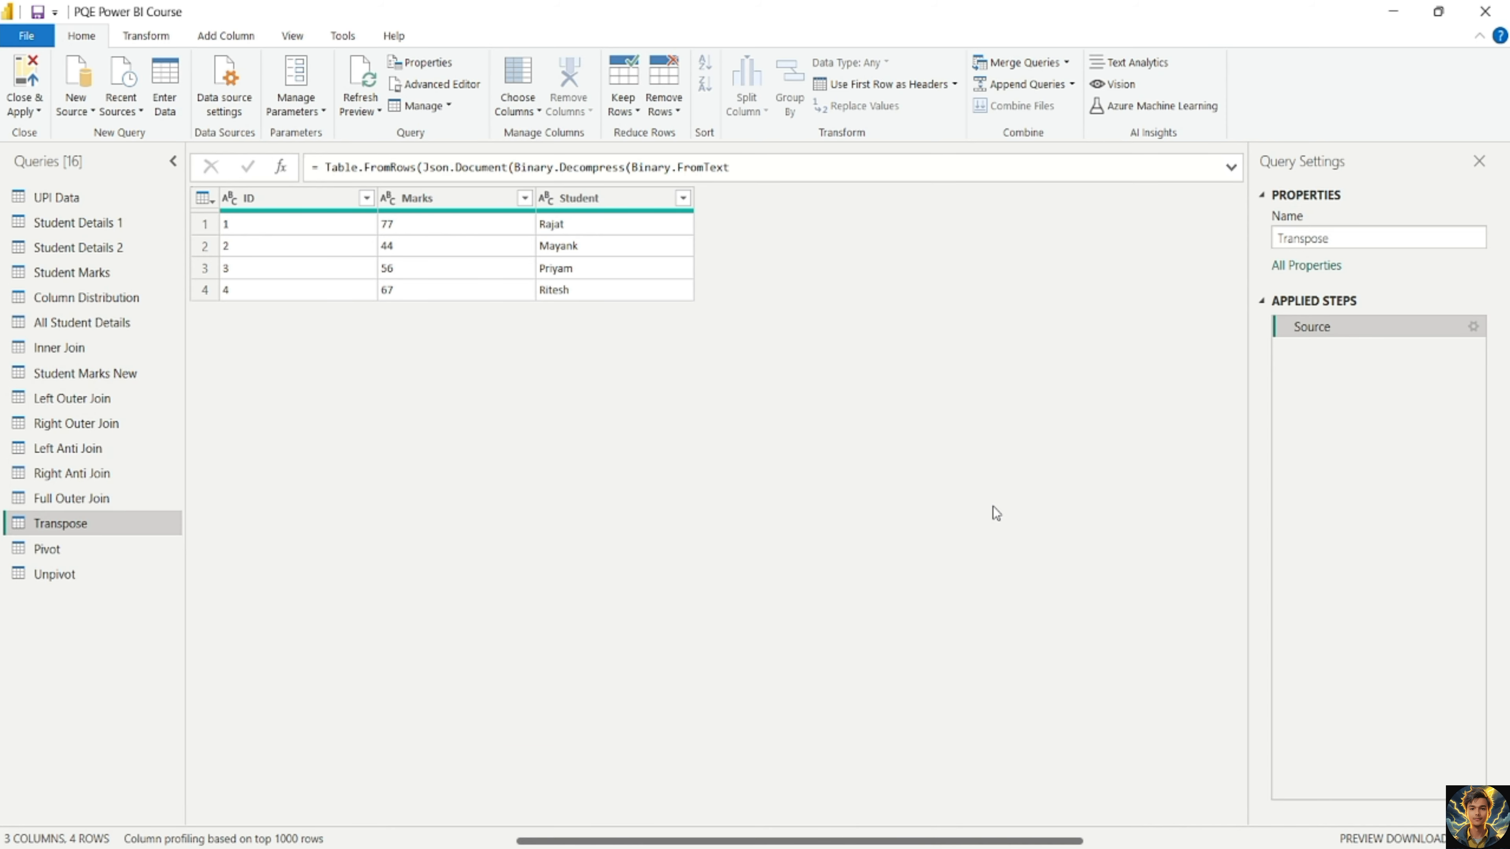
- Restore the Power Query Editor window and resize it to occupy roughly the upper half of the screen
{"action": "key", "text": "super+Down"}
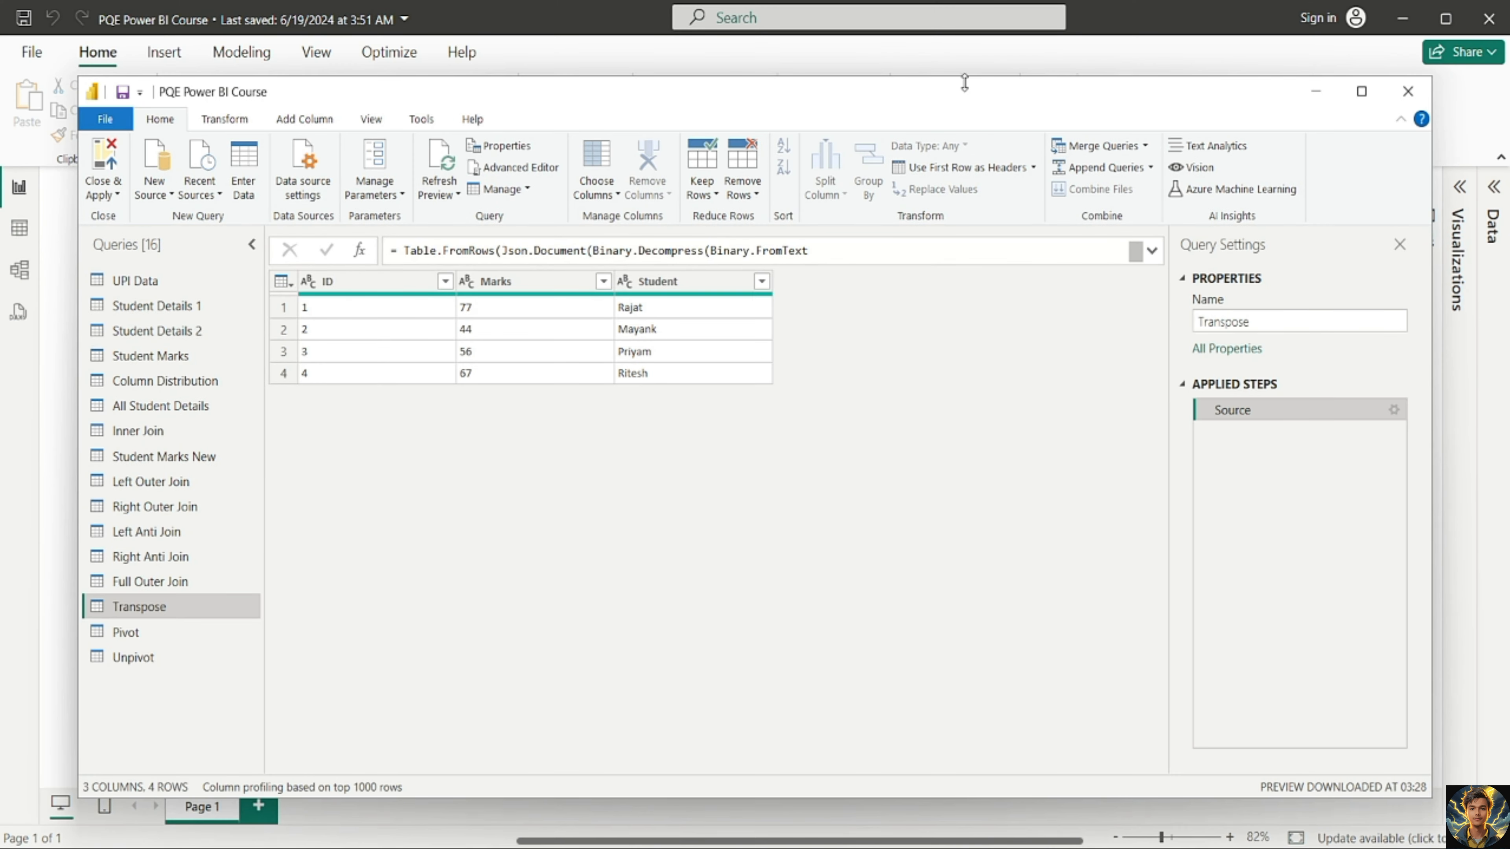
{"action": "left_click_drag", "start_coordinate": [969, 98], "coordinate": [892, 6]}
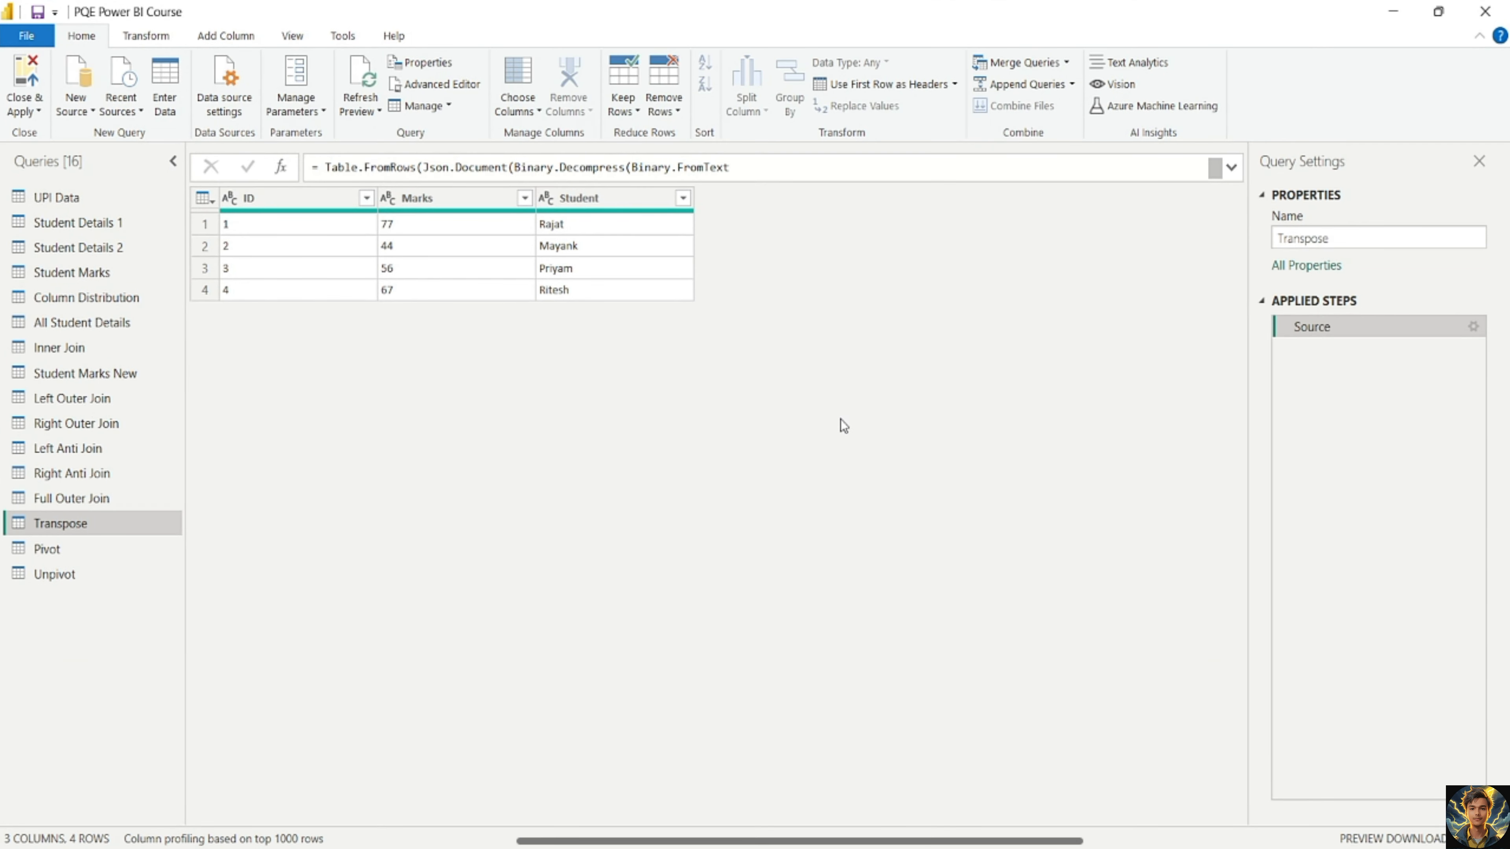
{"action": "key", "text": "super+Left"}
{"action": "key", "text": "super+Up"}
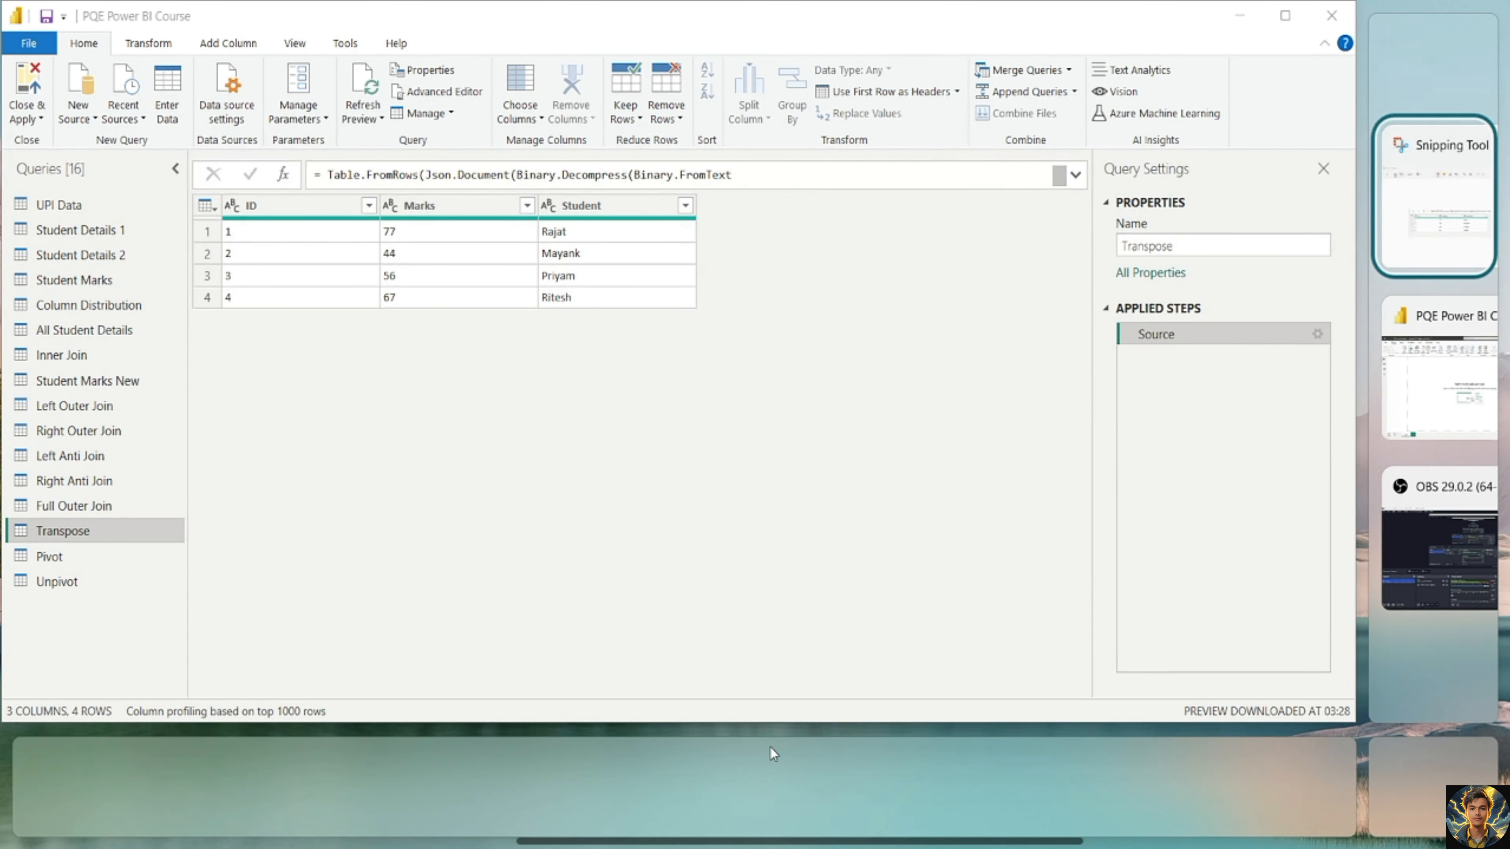
{"action": "left_click_drag", "start_coordinate": [767, 719], "coordinate": [769, 456]}
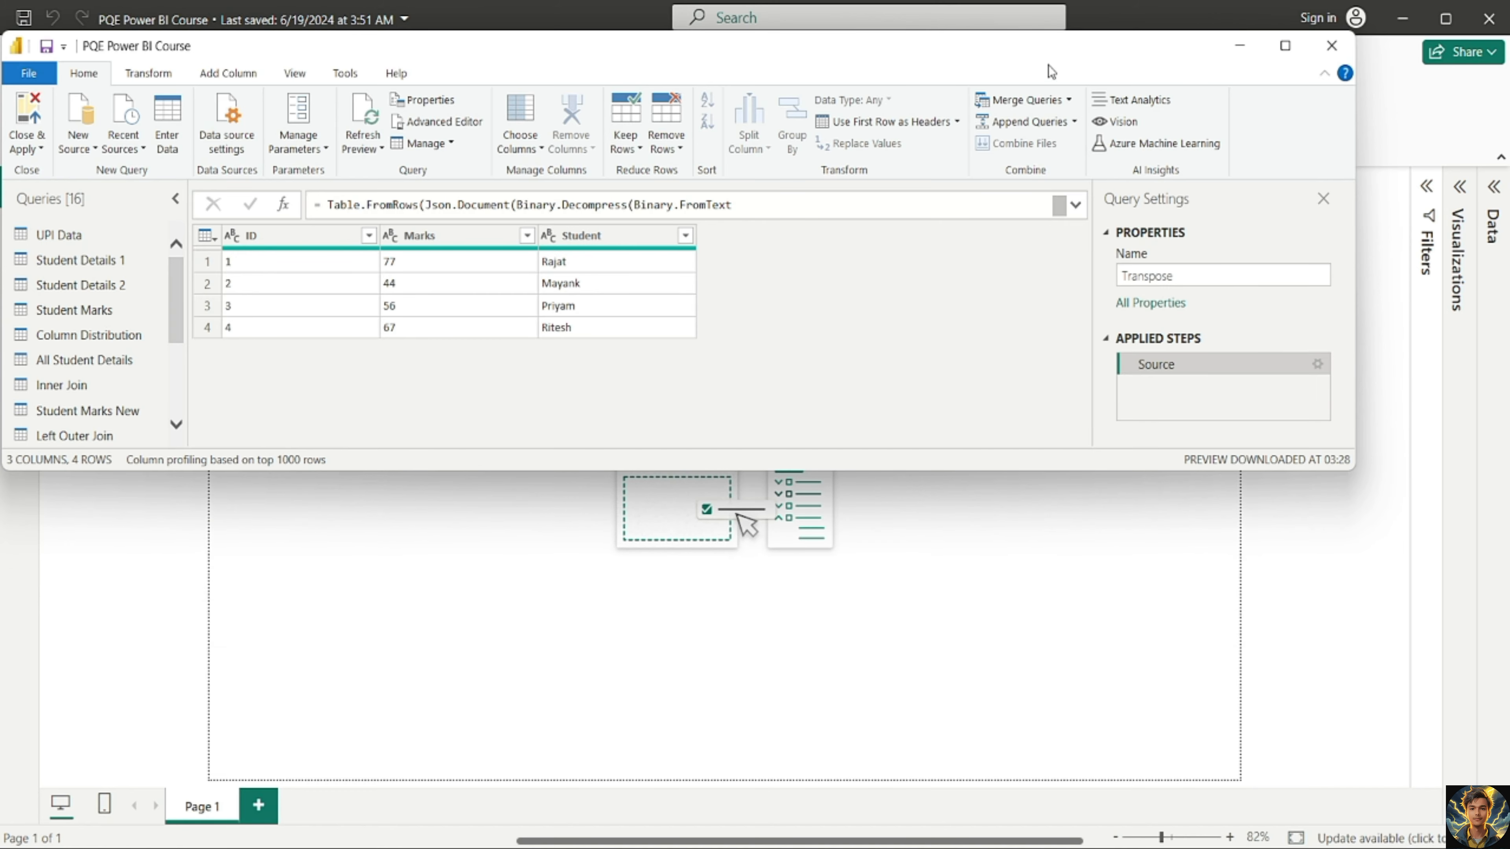
{"action": "mouse_move", "coordinate": [1053, 63]}
{"action": "left_mouse_down"}
{"action": "mouse_move", "coordinate": [1074, 53]}
{"action": "mouse_move", "coordinate": [1058, 63]}
{"action": "left_mouse_up"}
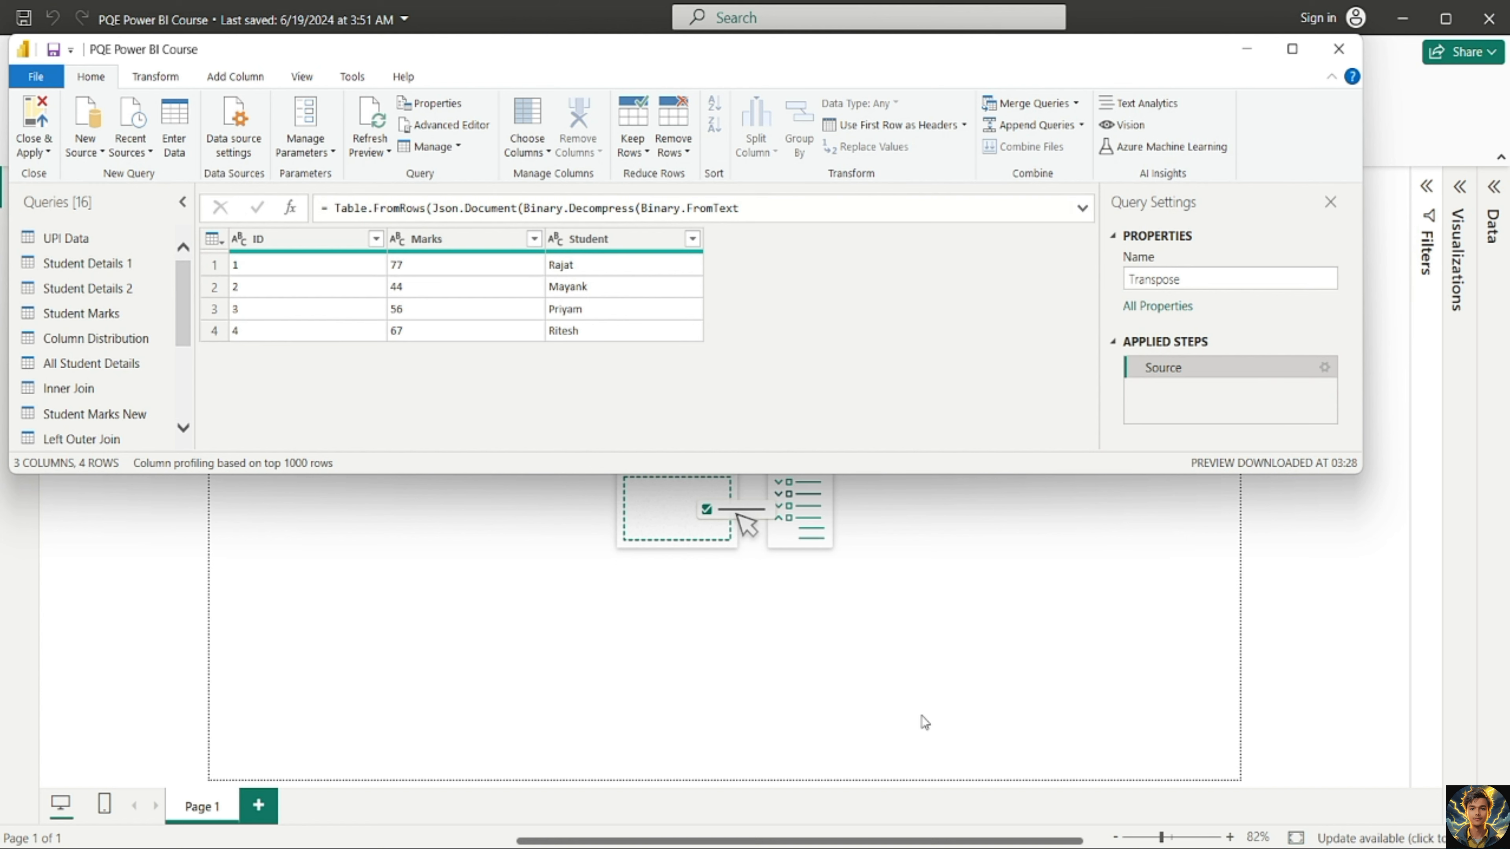
- Bring back the Snipping Tool window and place it below the Power Query Editor so both tables can be compared
{"action": "left_click", "coordinate": [797, 843]}
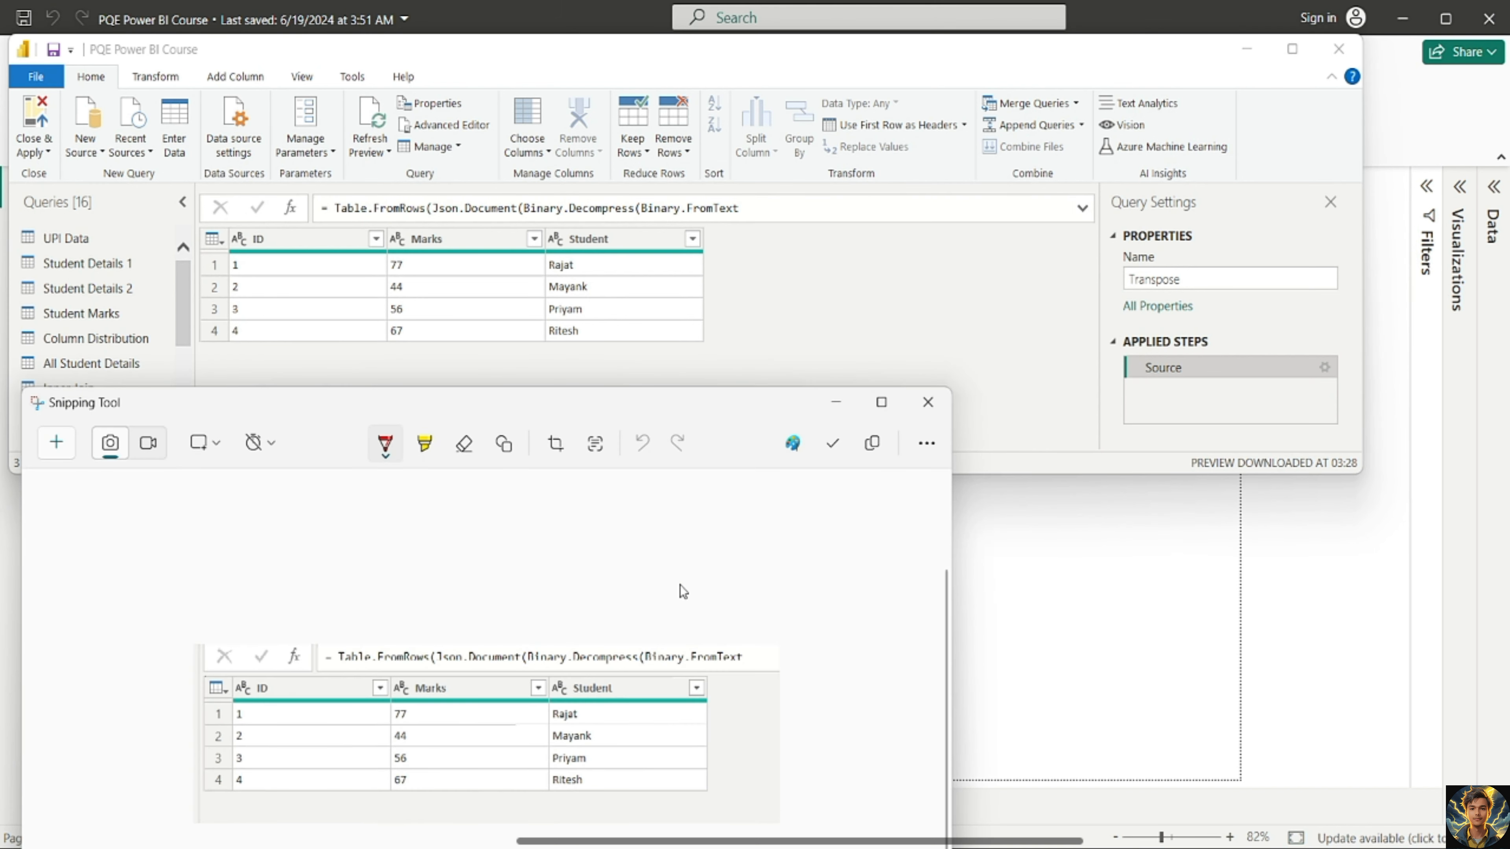
{"action": "left_click_drag", "start_coordinate": [569, 410], "coordinate": [689, 297]}
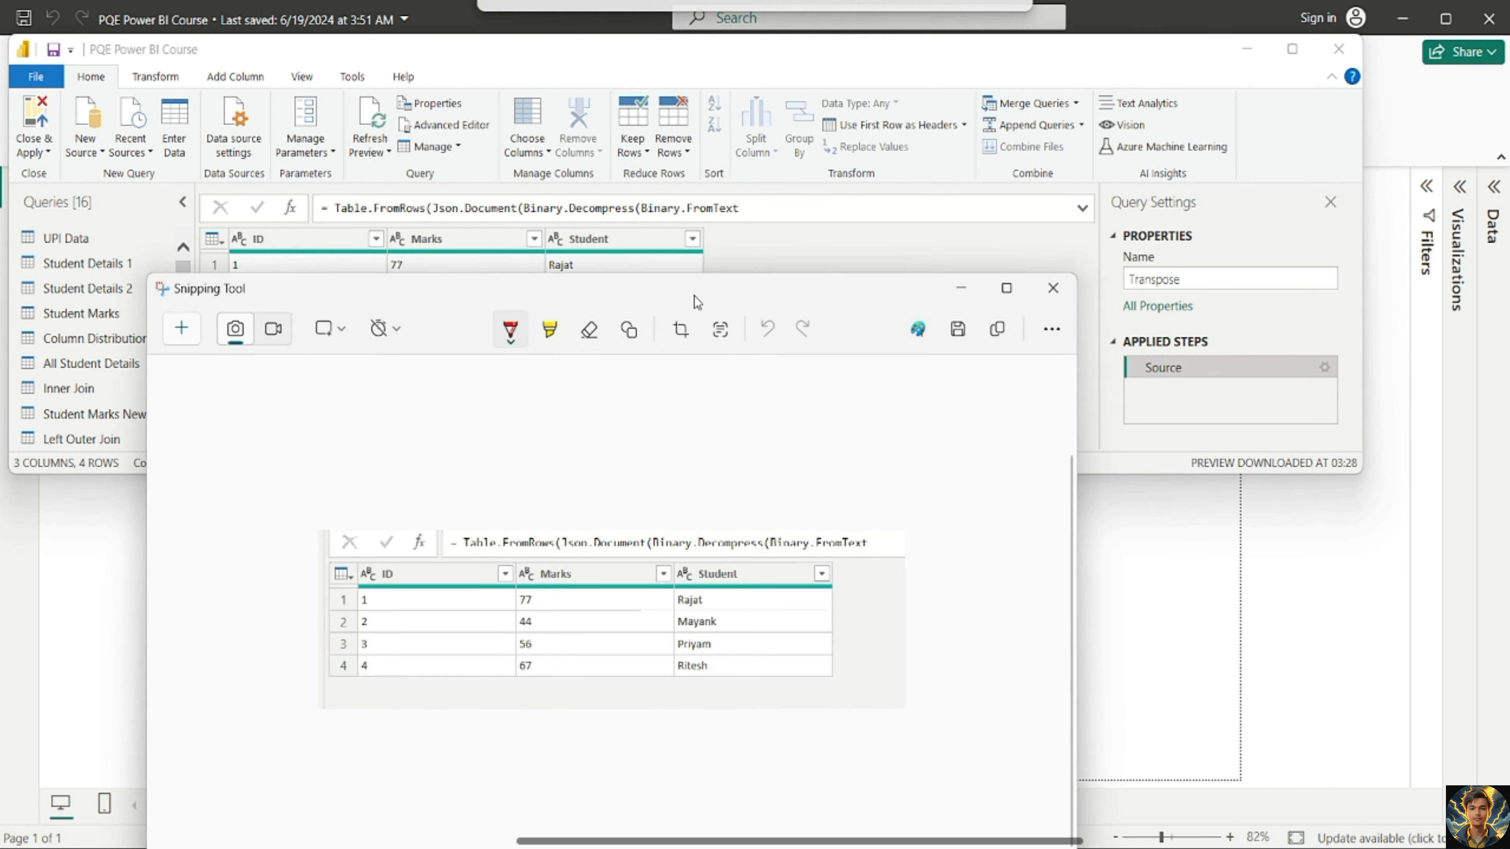
{"action": "scroll", "coordinate": [854, 534], "scroll_direction": "down", "scroll_amount": 2}
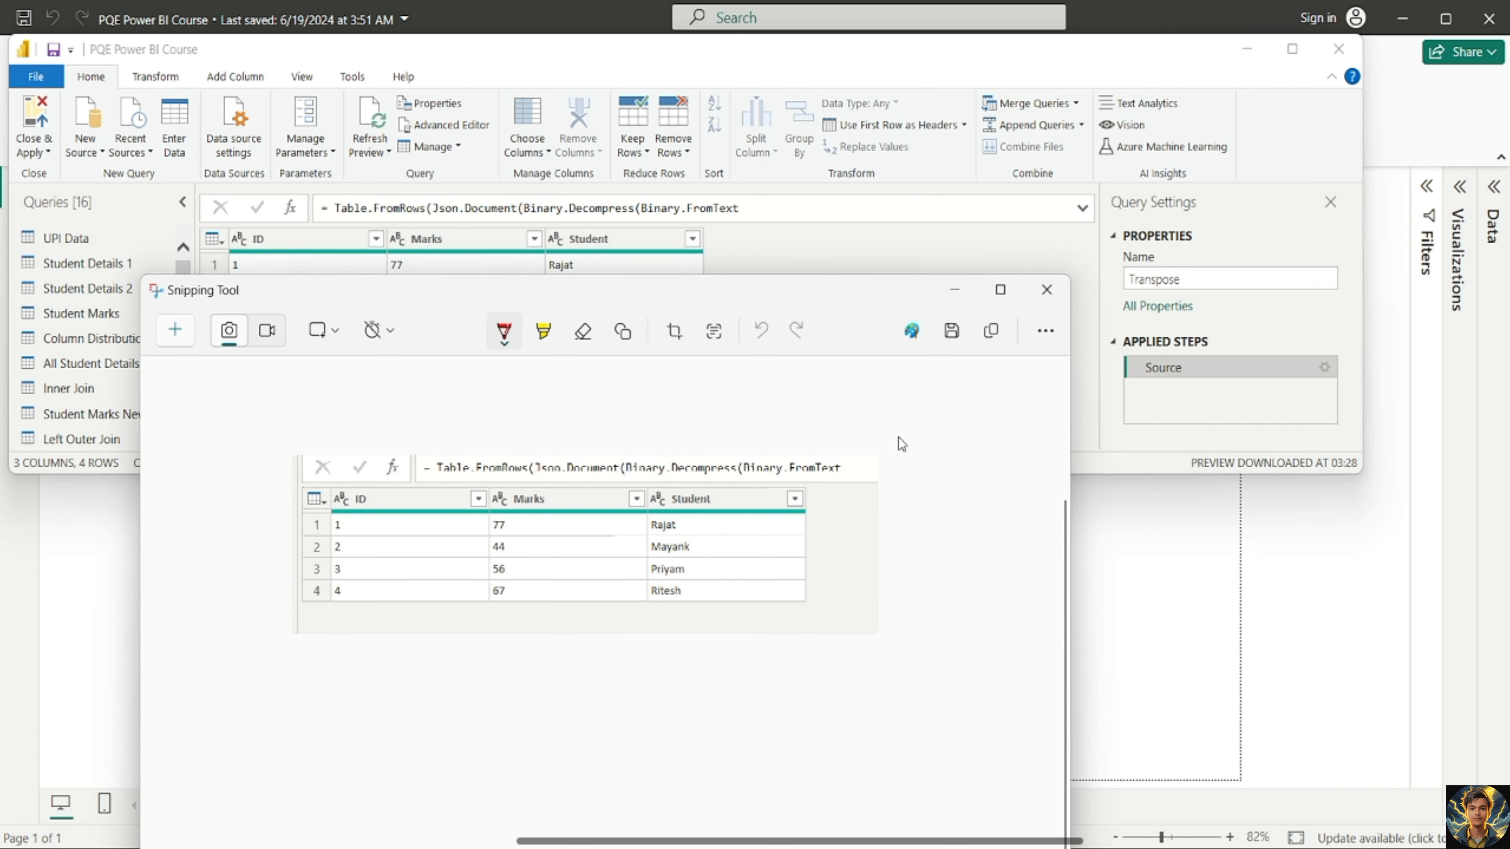
{"action": "left_click_drag", "start_coordinate": [838, 292], "coordinate": [695, 508]}
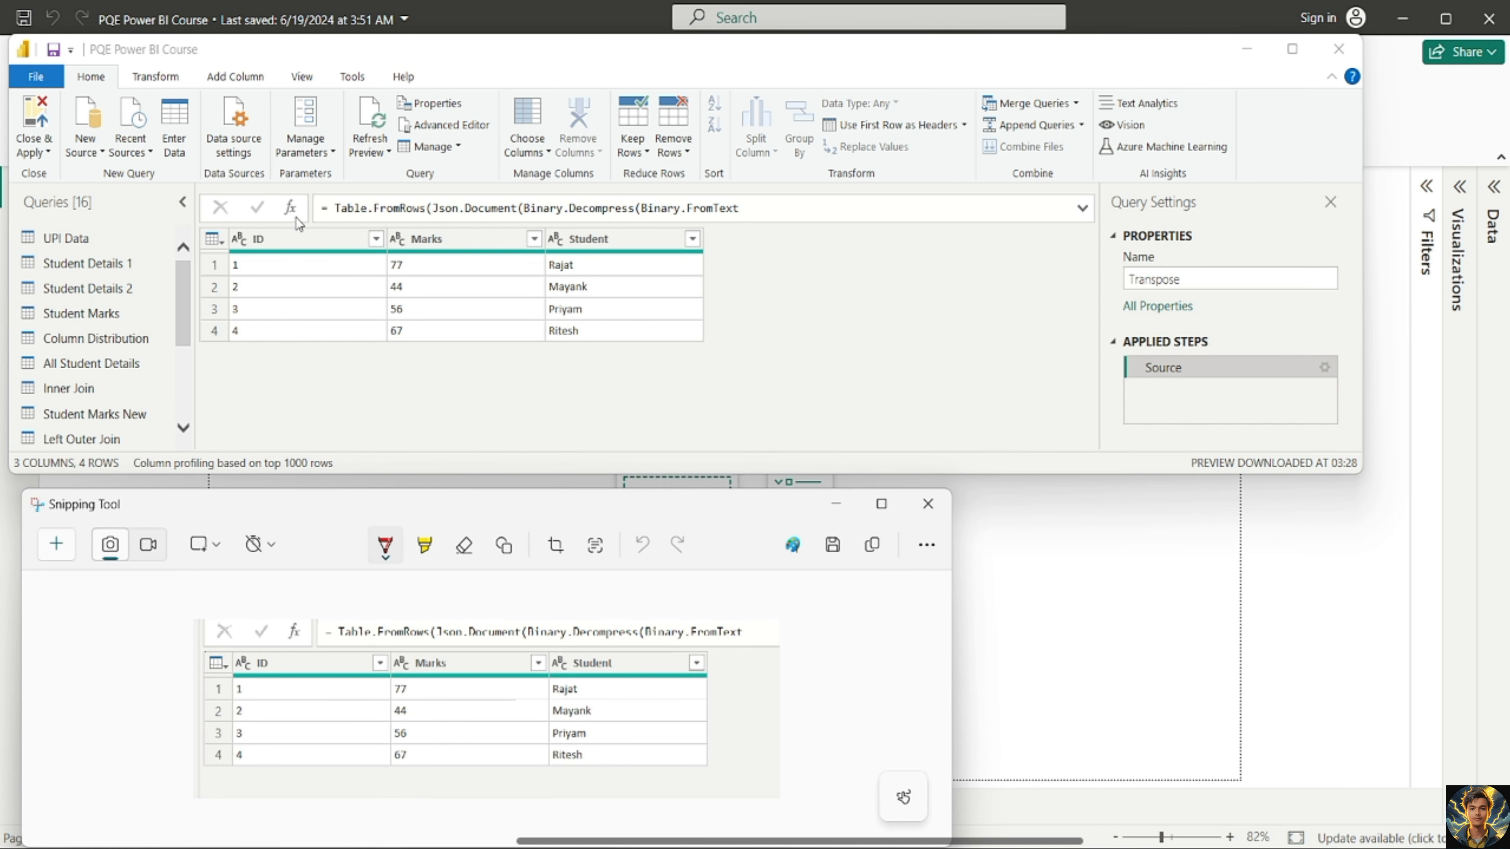
- Transpose the table in the Transpose query and inspect each row of the transposed table
{"action": "left_click", "coordinate": [173, 85]}
{"action": "left_click", "coordinate": [173, 85]}
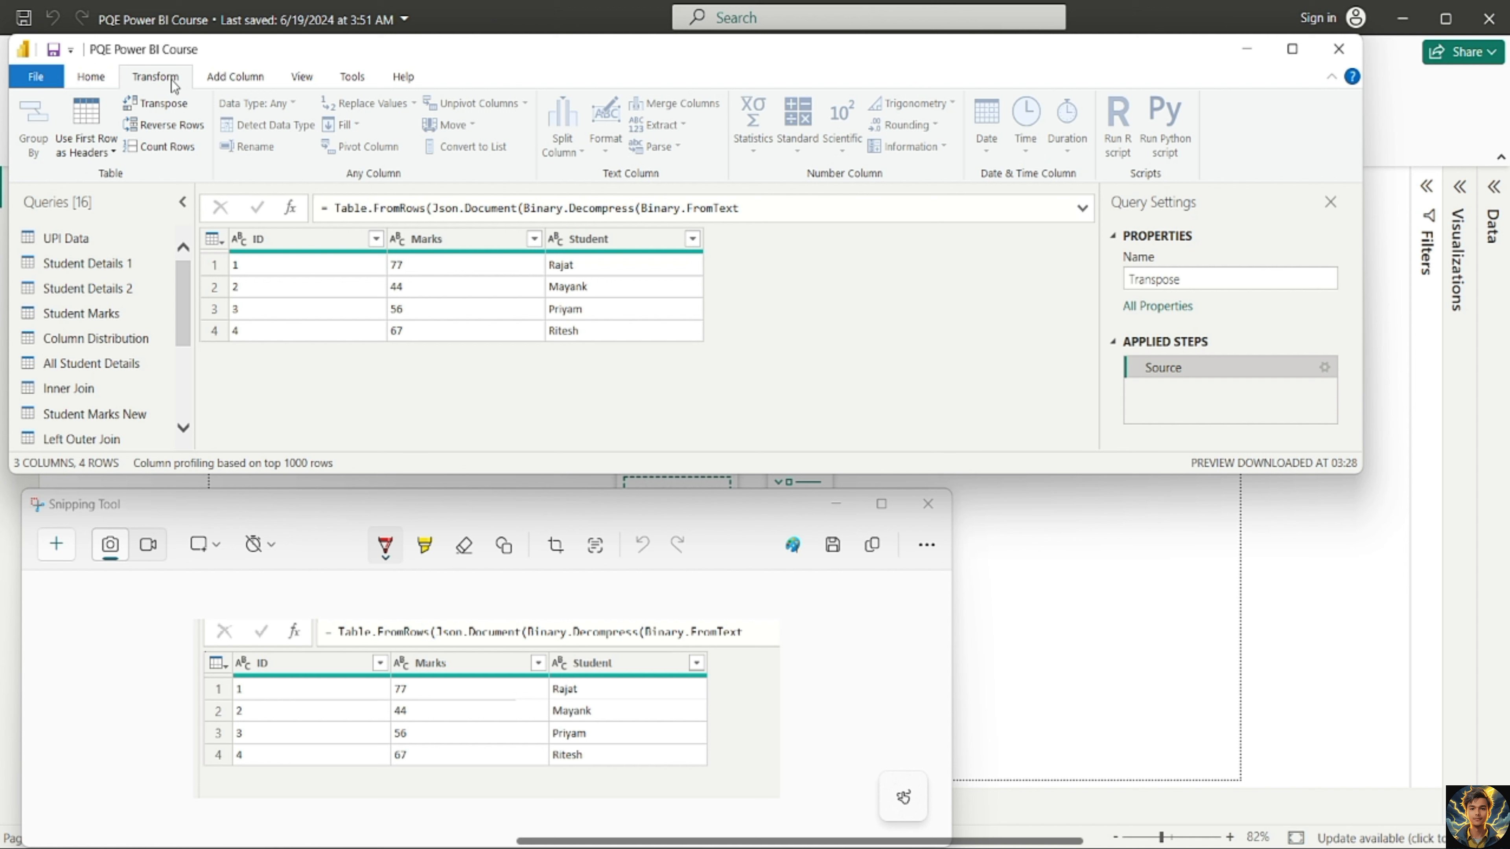
{"action": "left_click", "coordinate": [183, 109]}
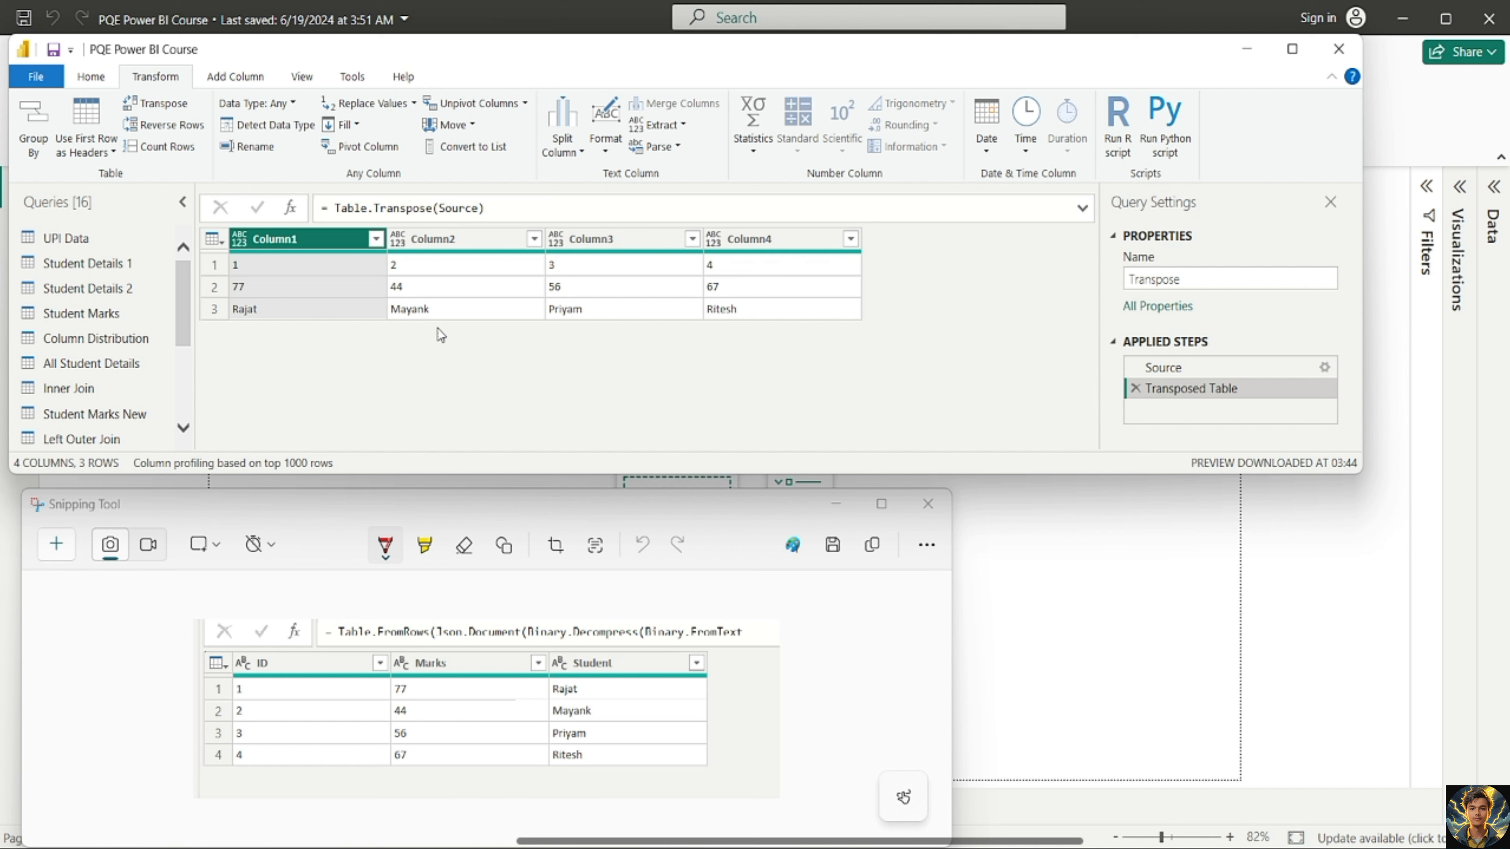
{"action": "left_click", "coordinate": [212, 265]}
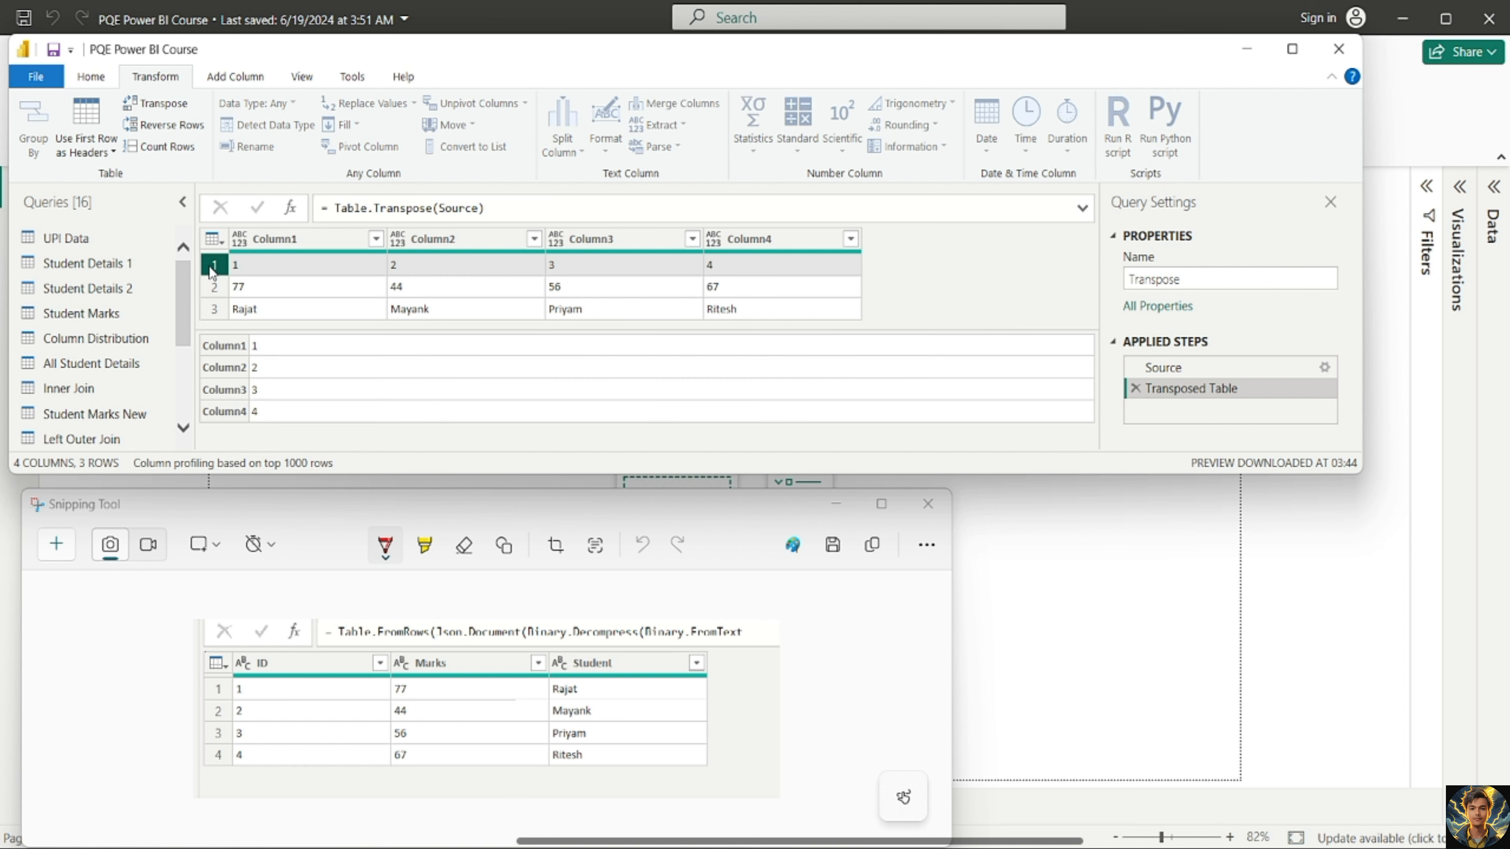
{"action": "left_click", "coordinate": [213, 288]}
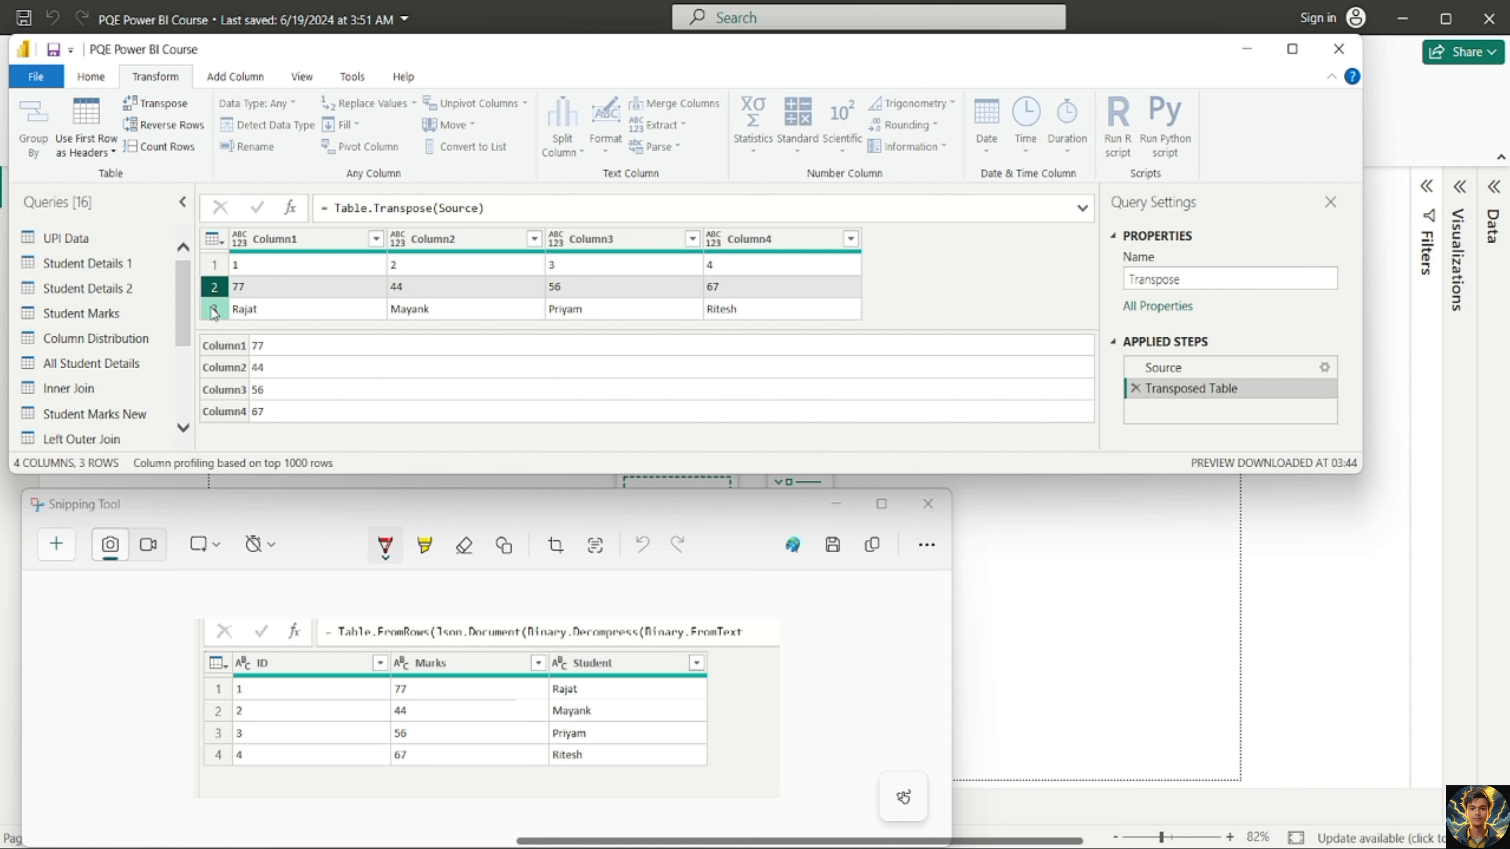
{"action": "left_click", "coordinate": [214, 310]}
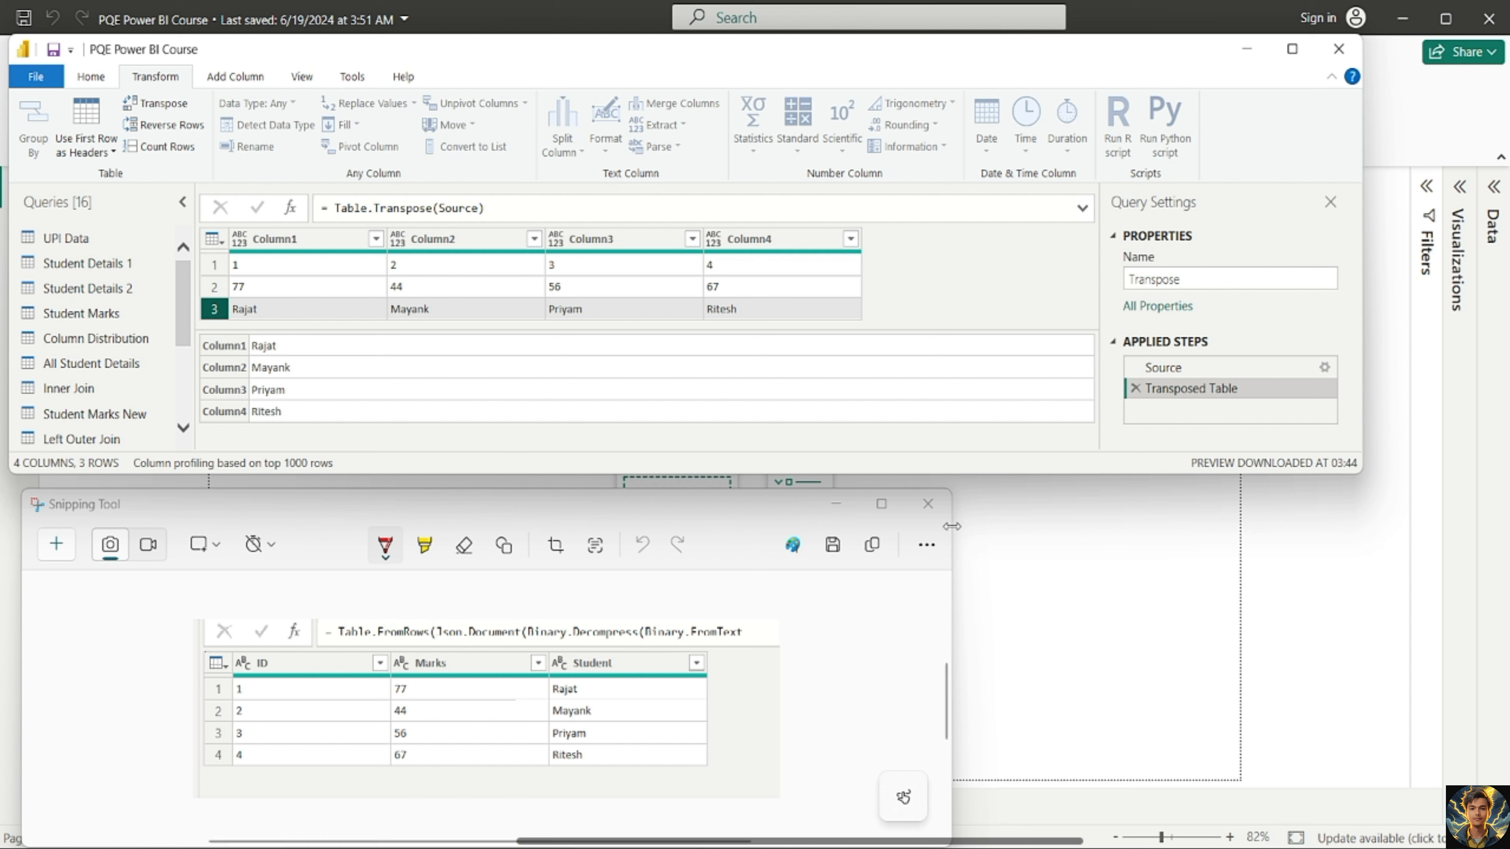
- Close the Snipping Tool and maximize the Power Query Editor window
{"action": "left_click", "coordinate": [928, 504]}
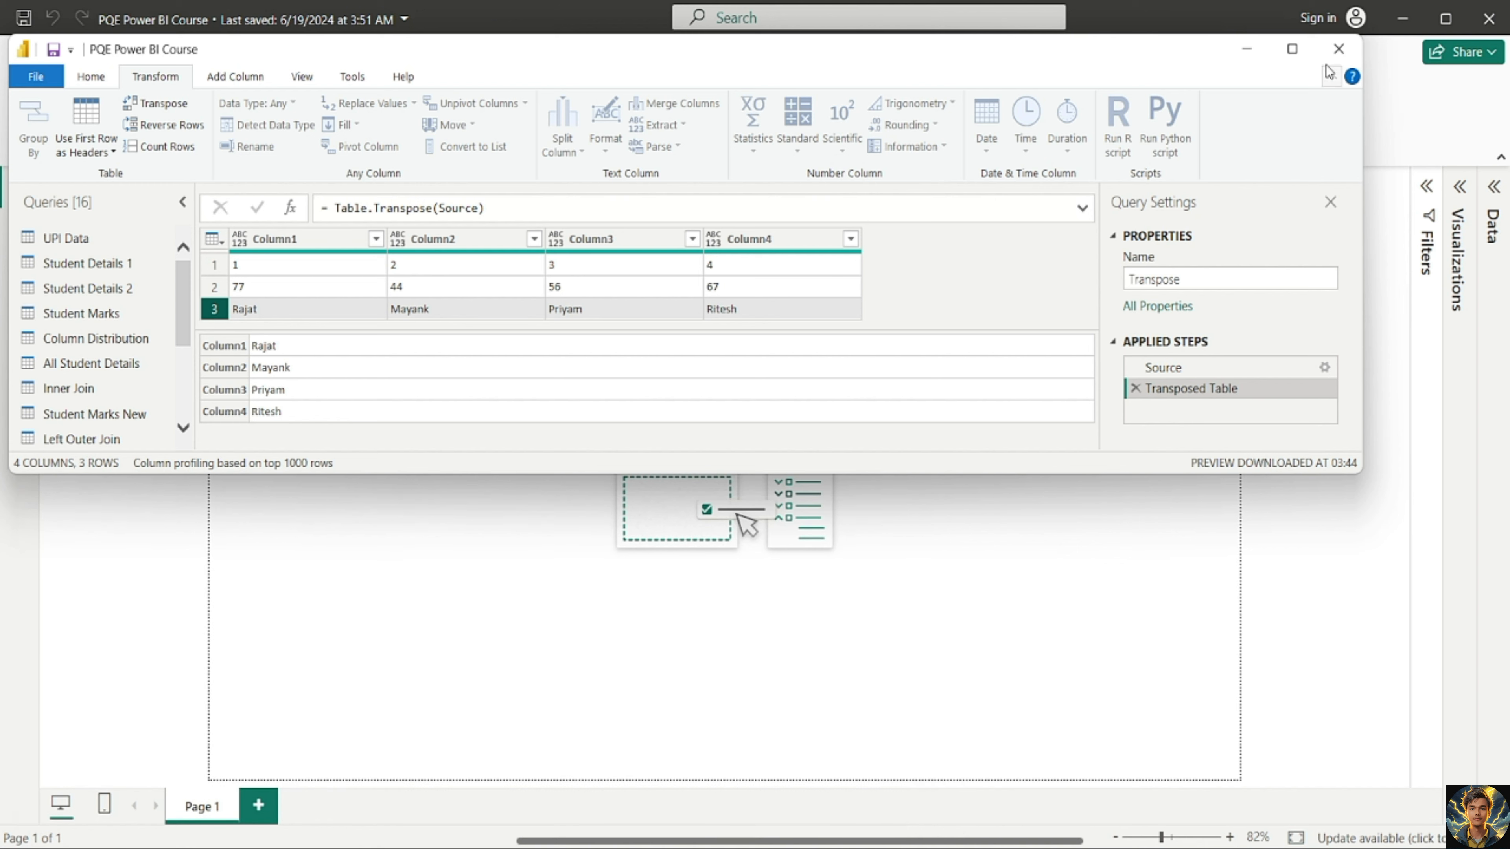
{"action": "left_click", "coordinate": [1295, 52]}
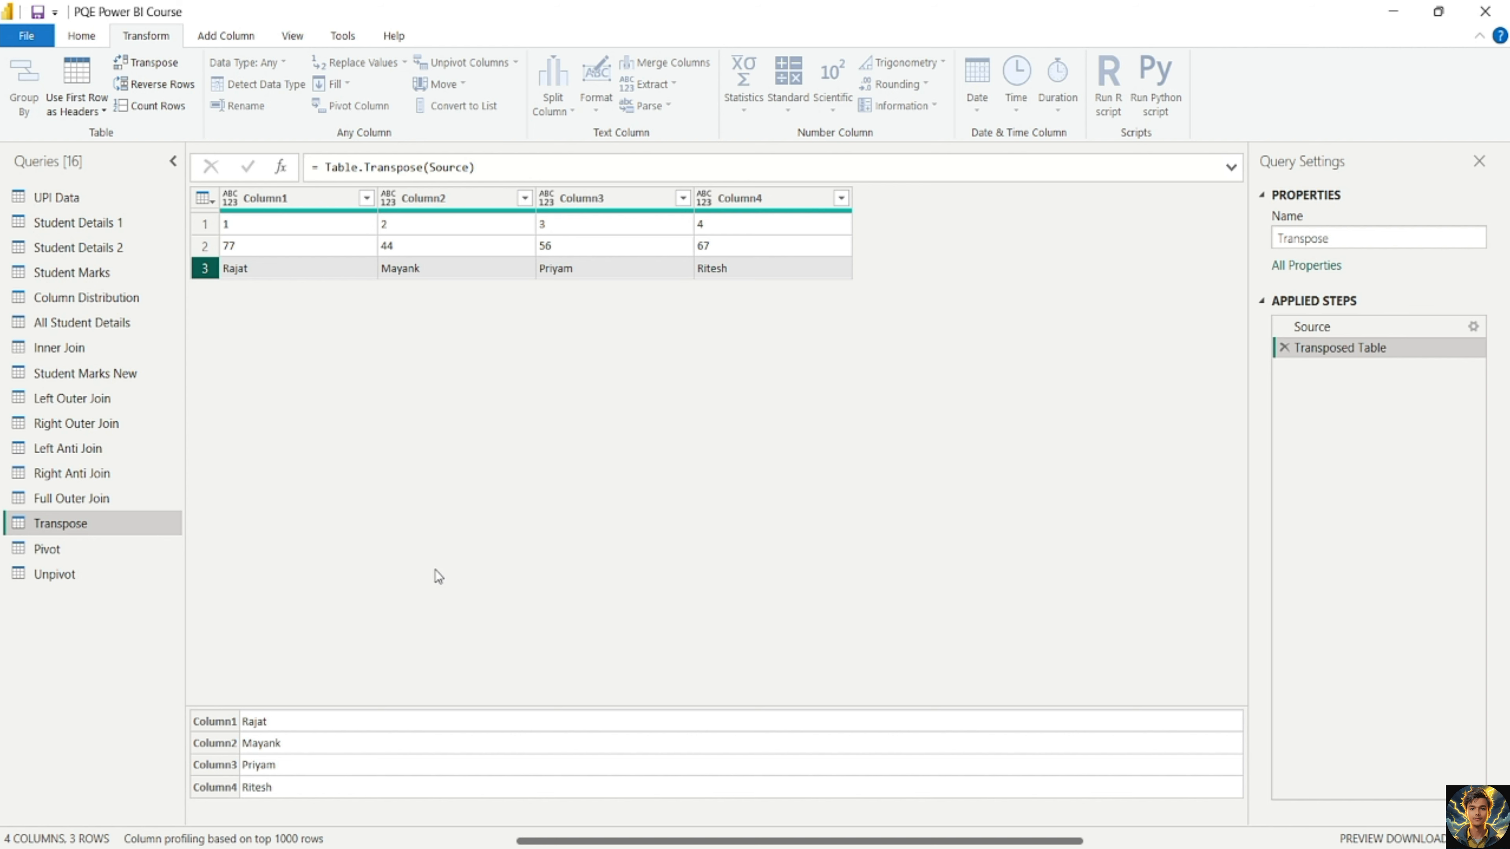
- Open the Pivot query, examine the Month, Day, Sales and Profit values in its first two rows, and select the Month column
{"action": "left_click", "coordinate": [129, 551]}
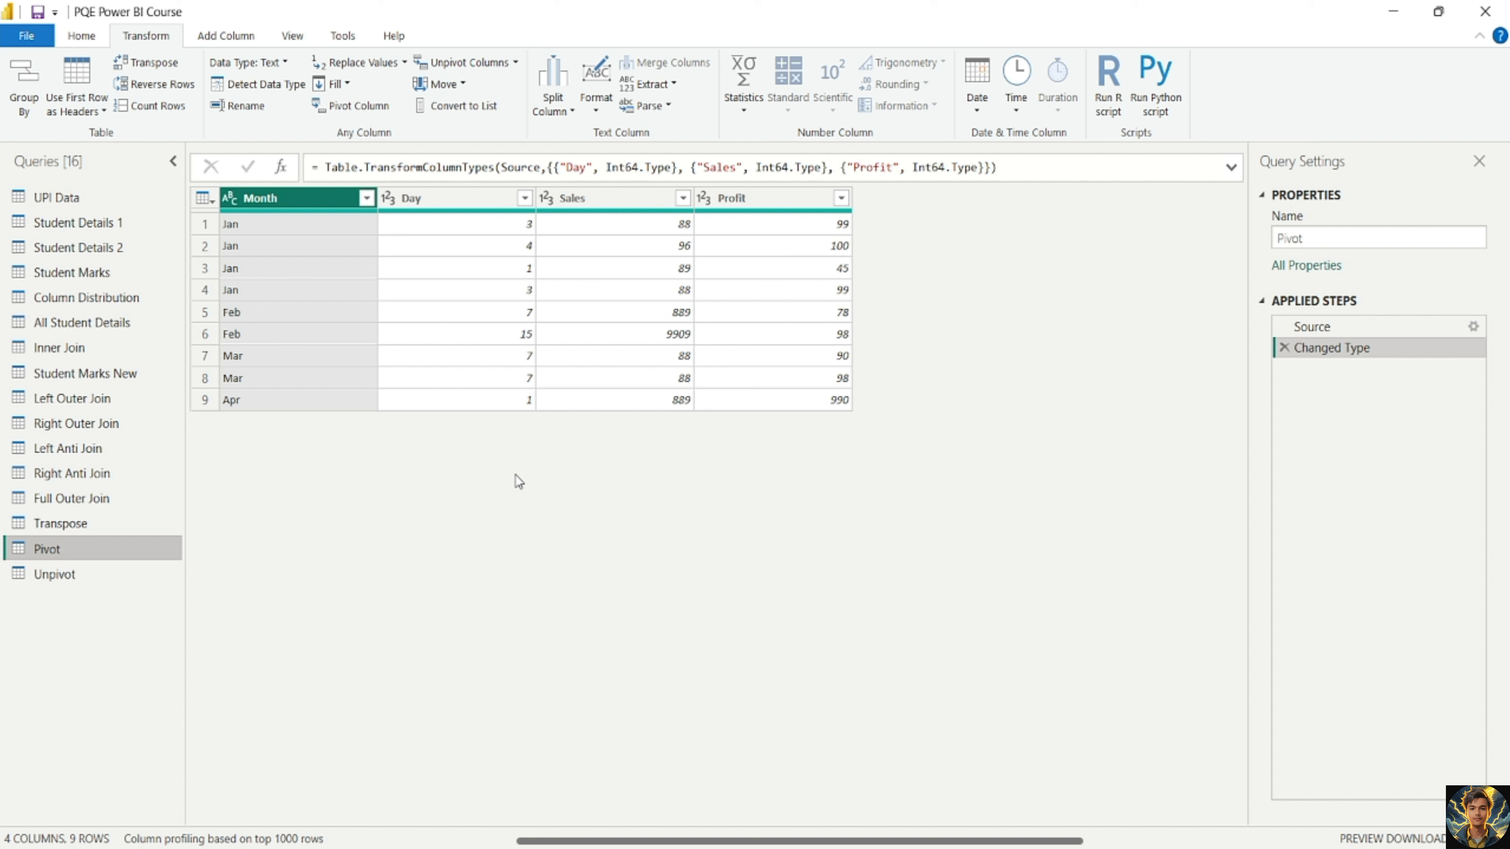
{"action": "left_click", "coordinate": [284, 232]}
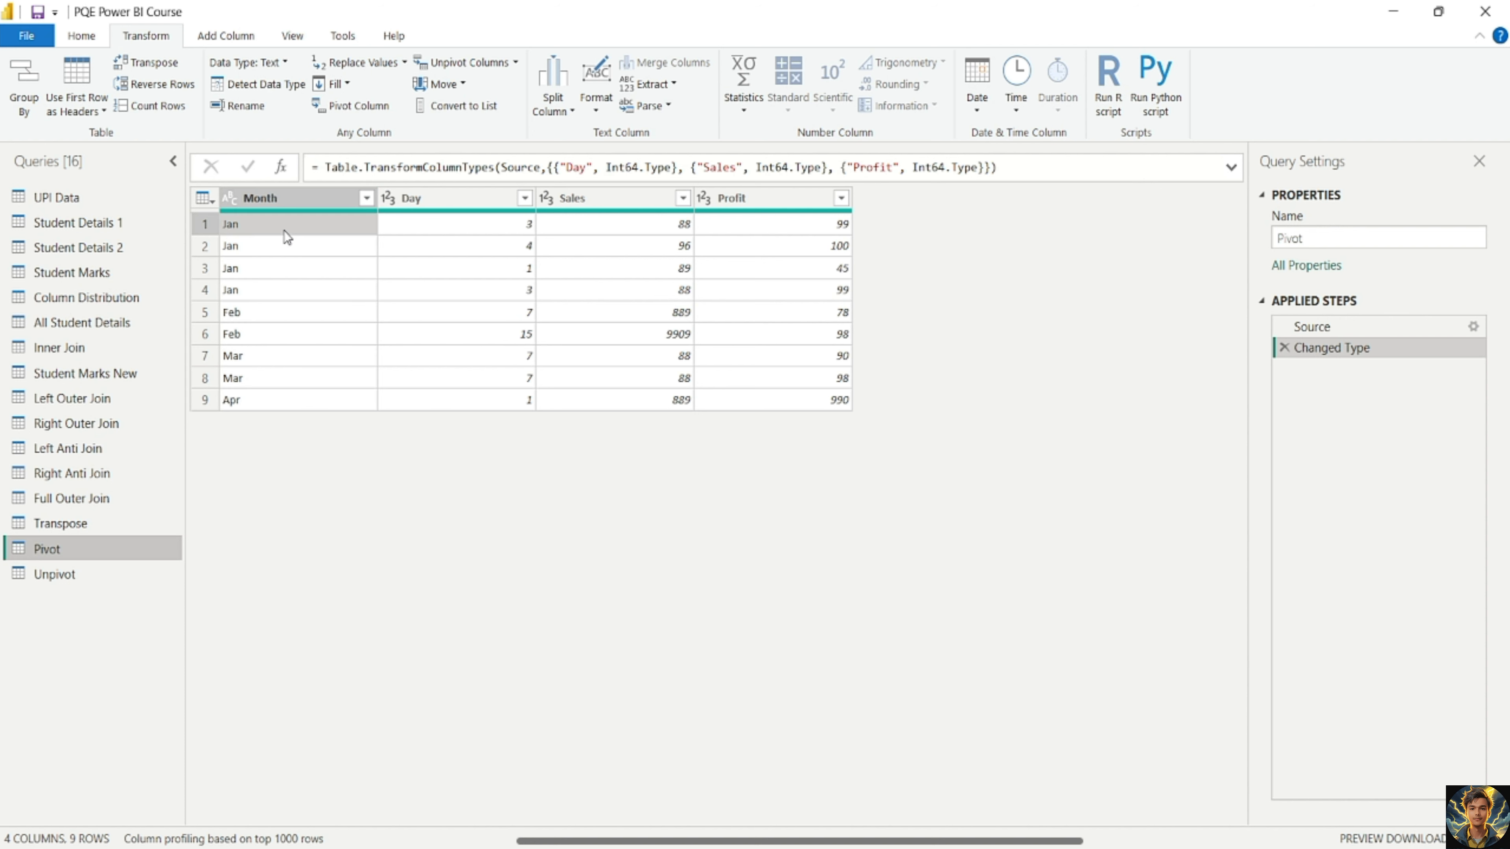
{"action": "left_click", "coordinate": [427, 229]}
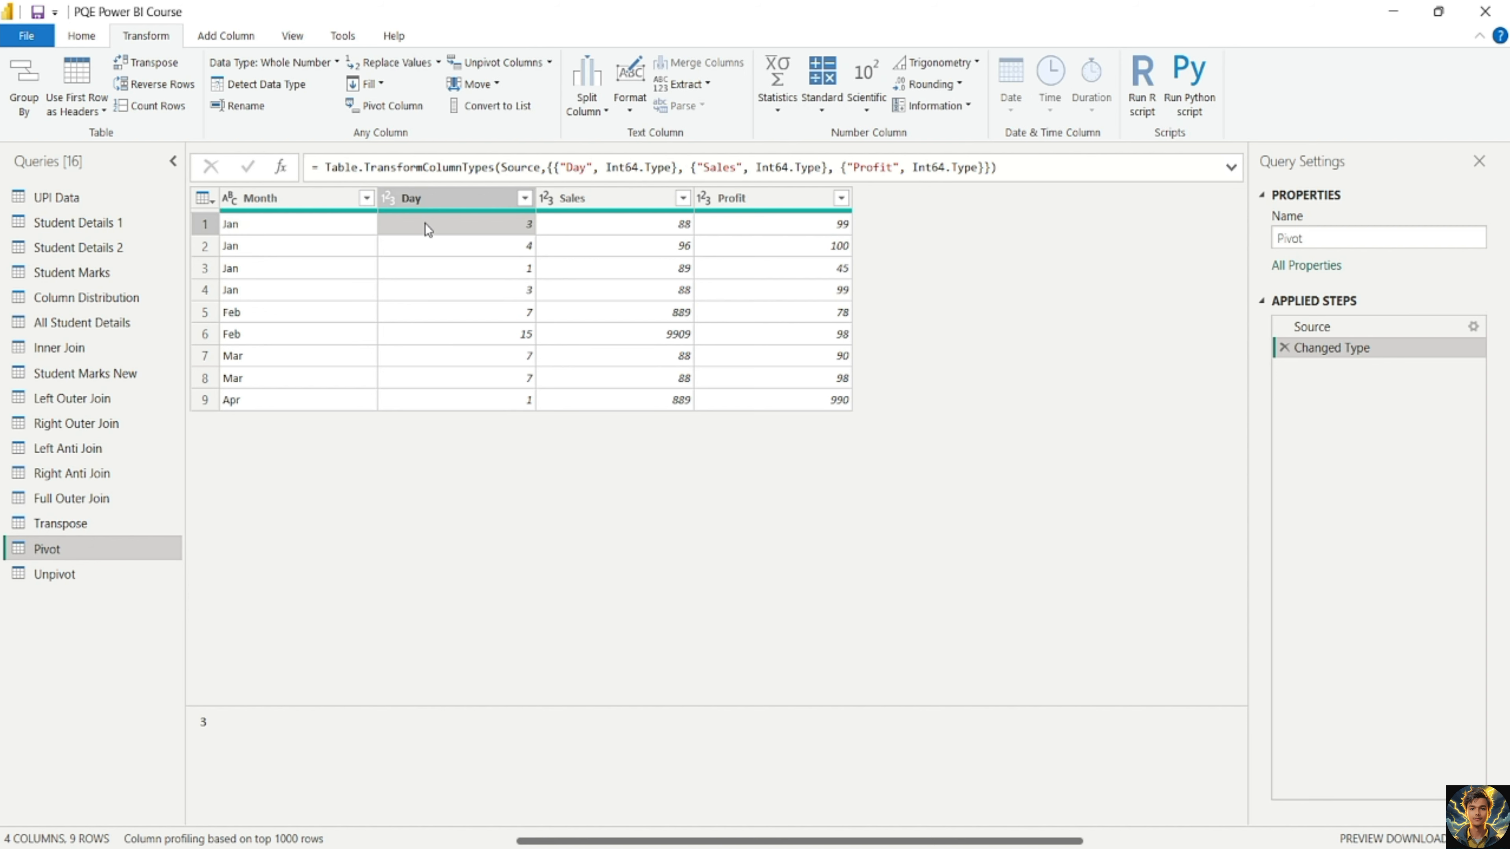
{"action": "left_click", "coordinate": [583, 233]}
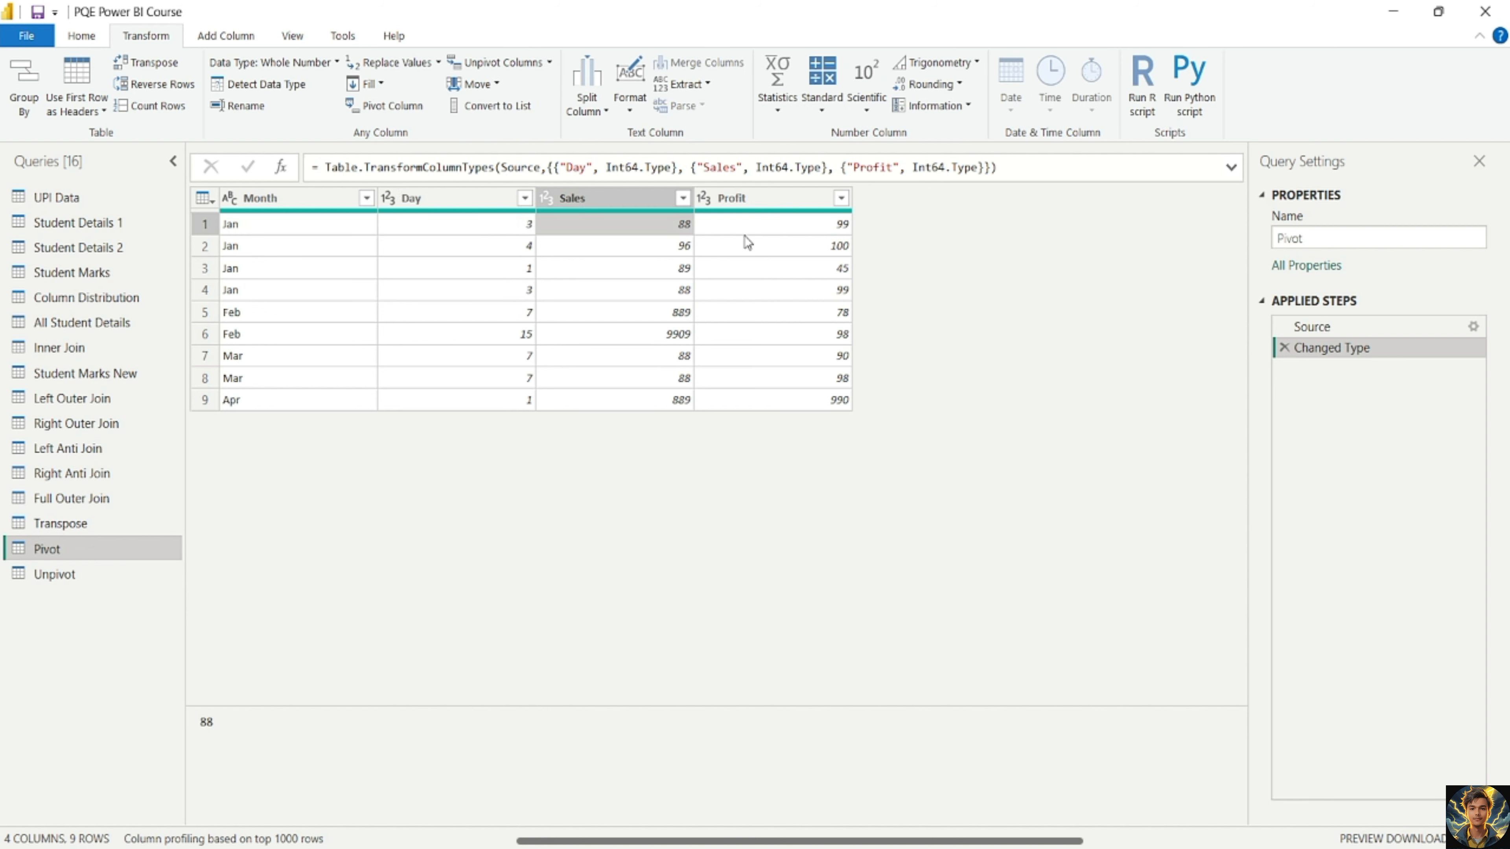
{"action": "left_click", "coordinate": [751, 225]}
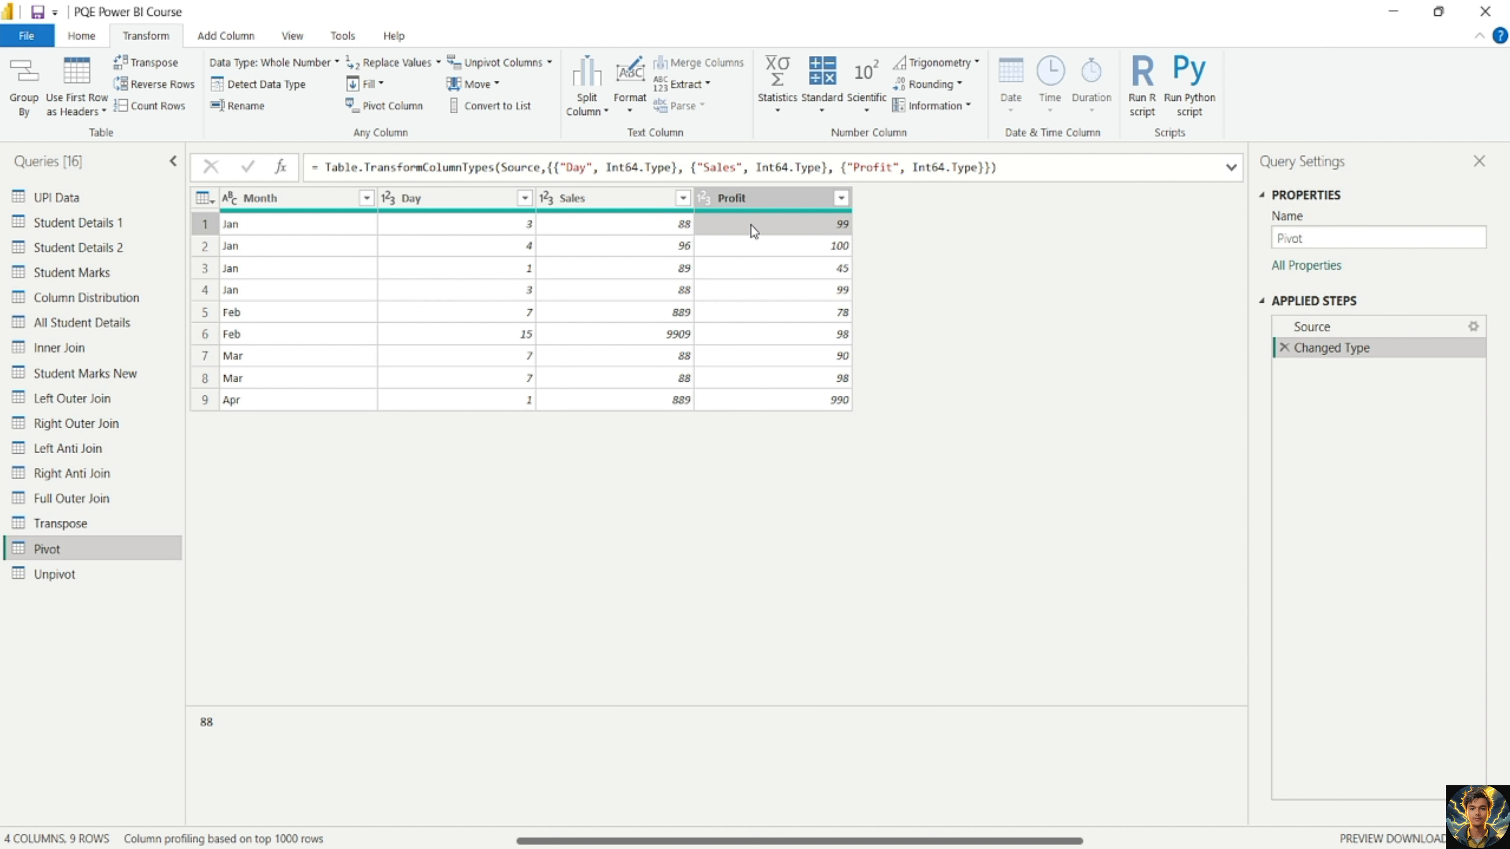
{"action": "left_click", "coordinate": [329, 248]}
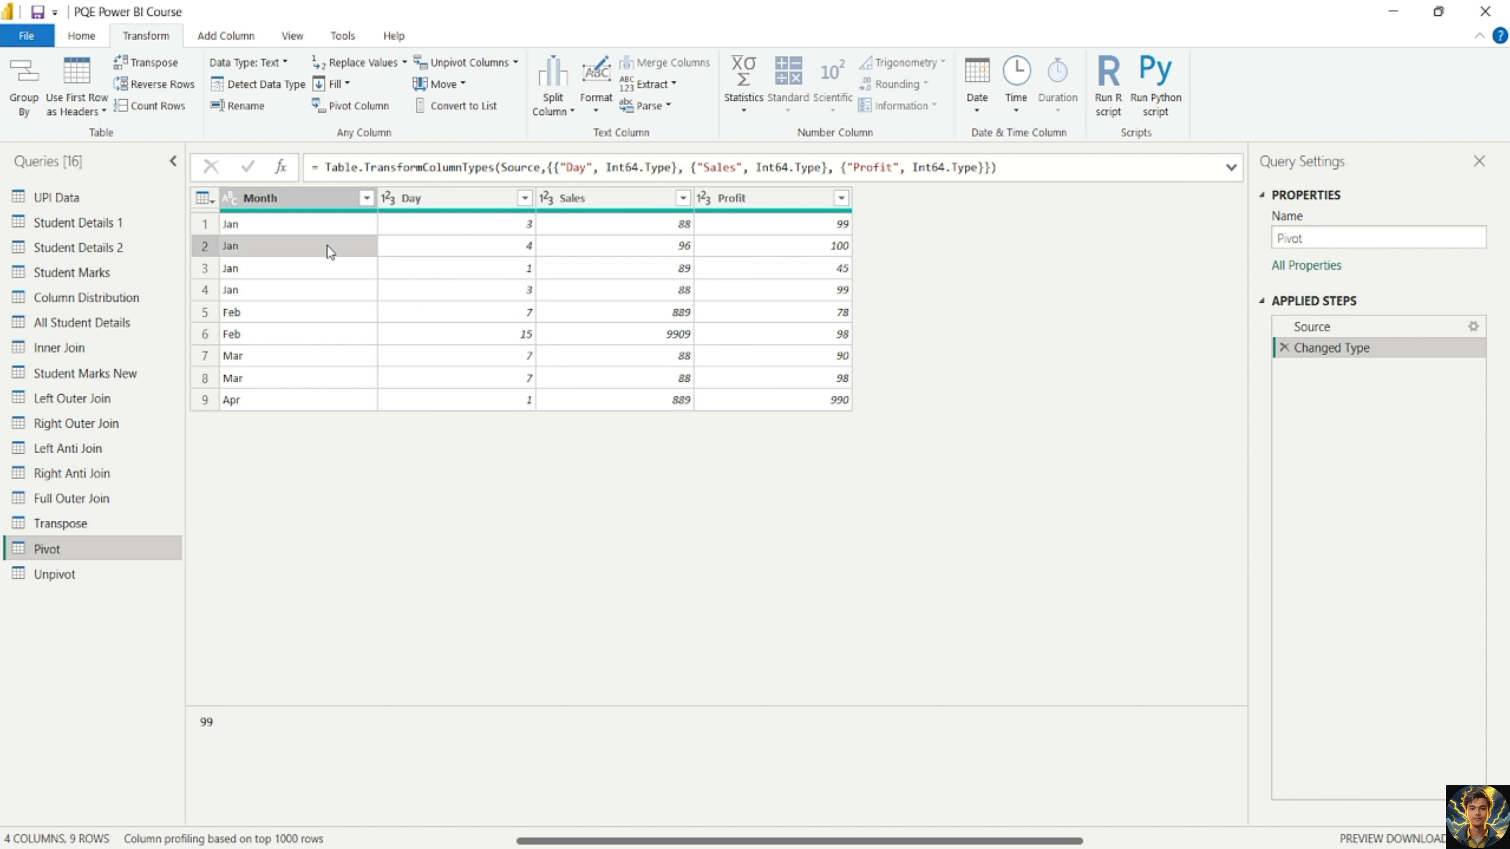
{"action": "left_click", "coordinate": [409, 251]}
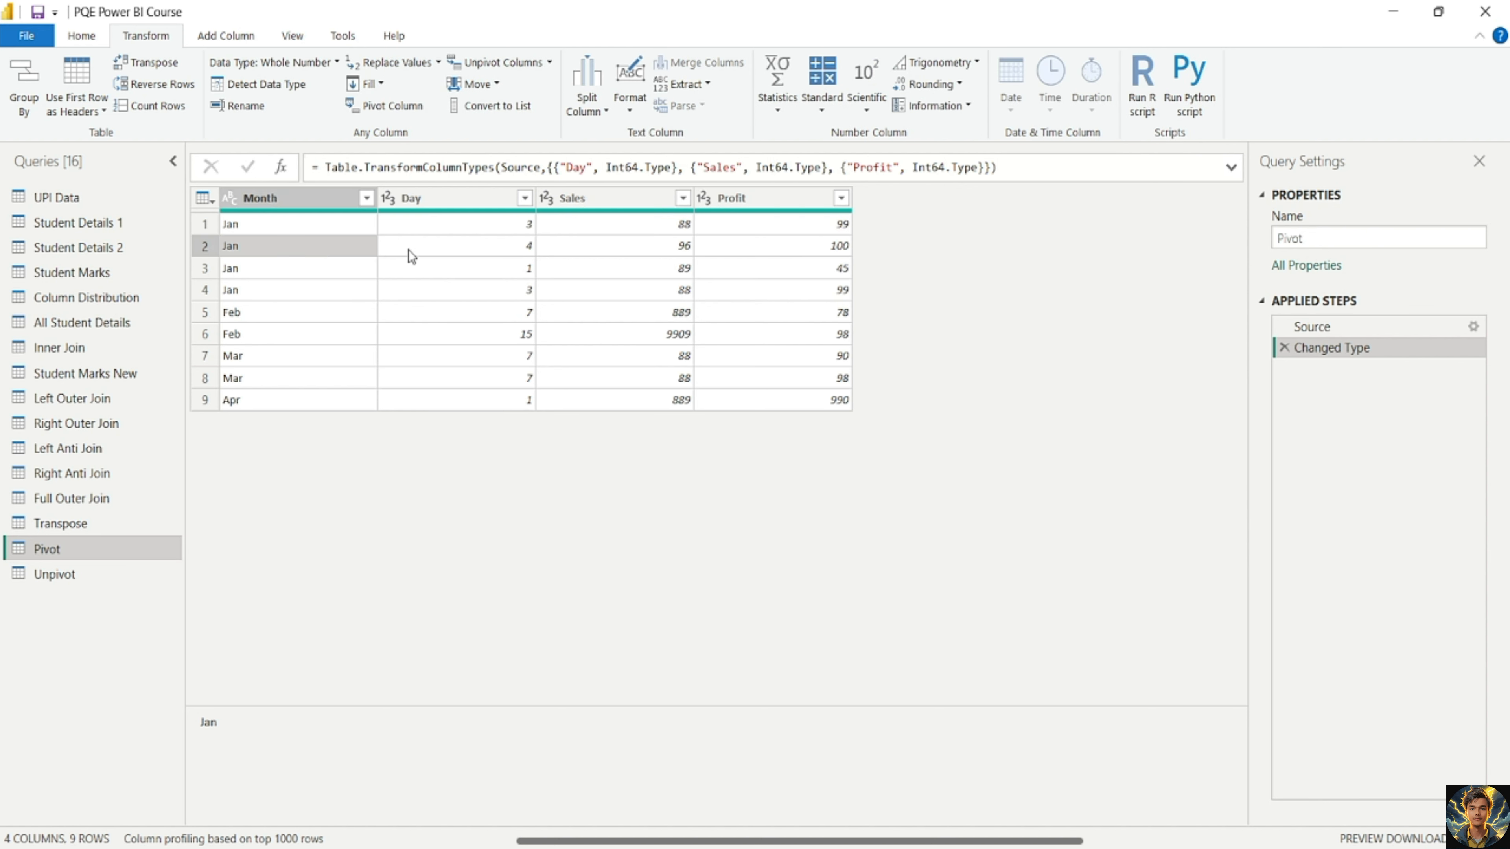
{"action": "left_click", "coordinate": [672, 251]}
{"action": "left_click", "coordinate": [840, 251]}
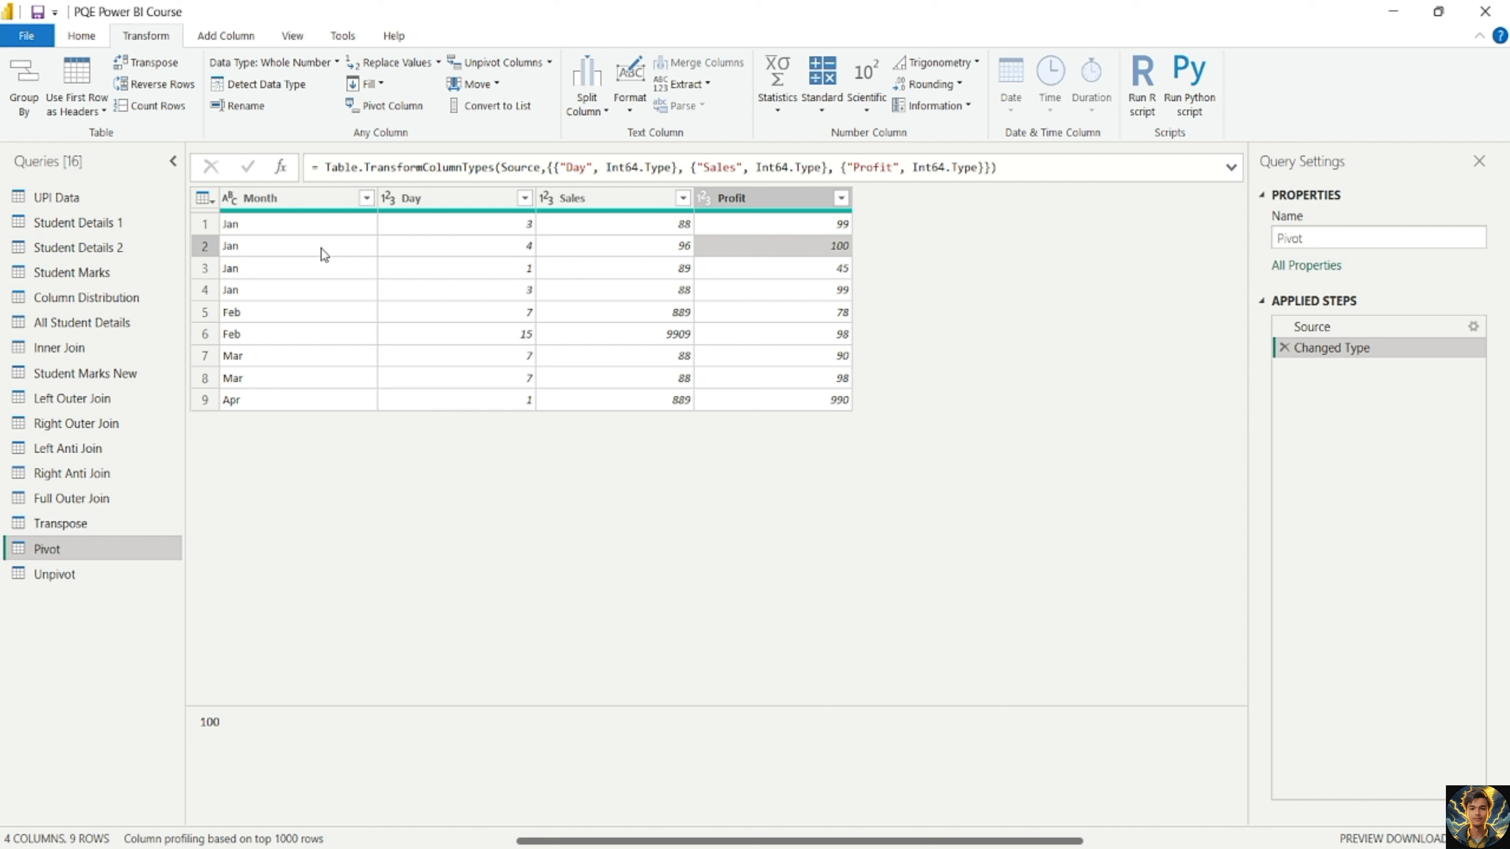
{"action": "left_click", "coordinate": [309, 202]}
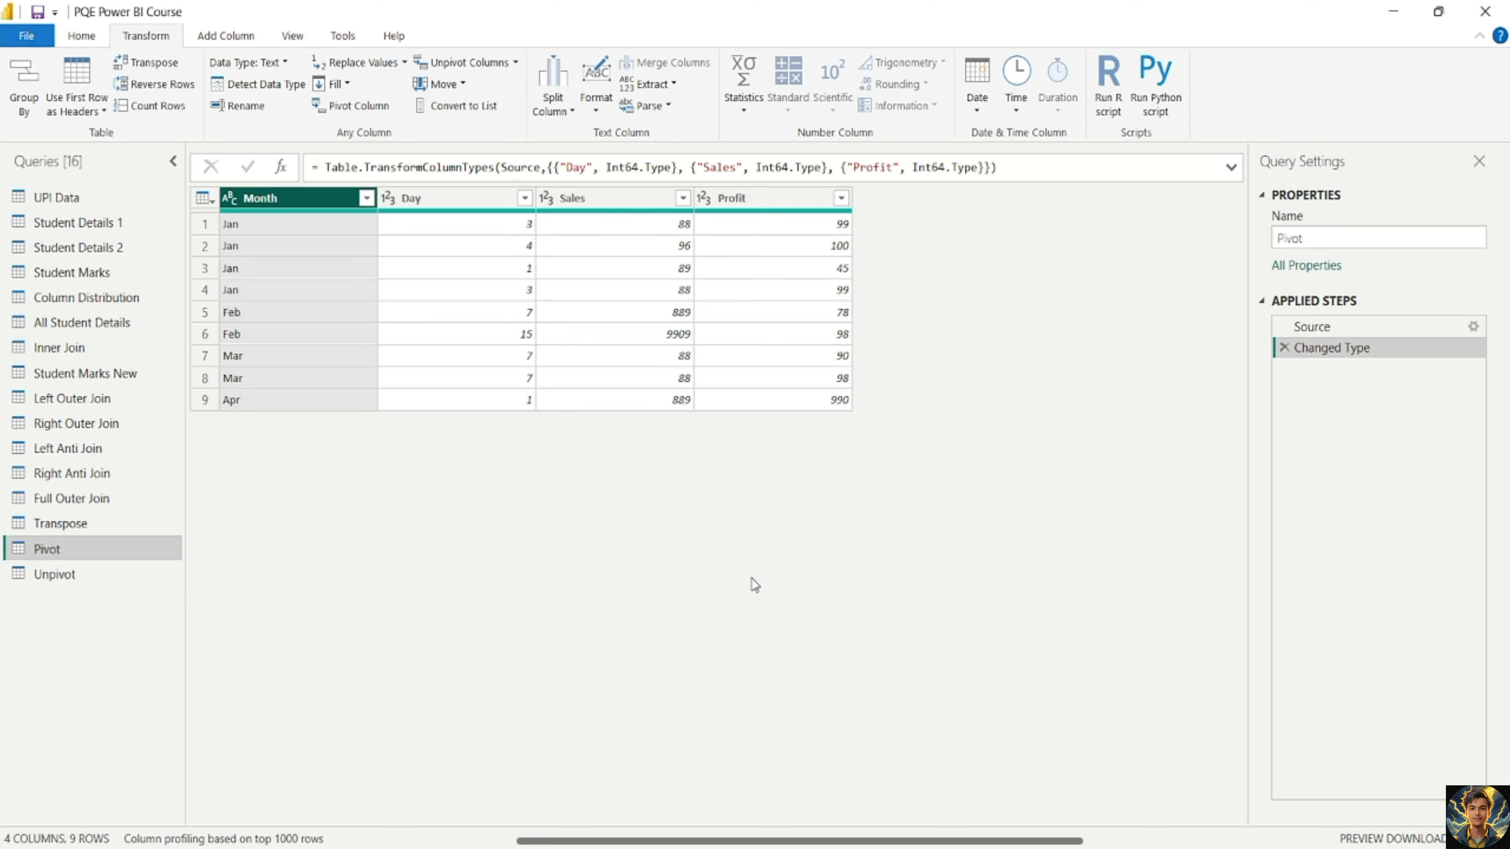
- Capture a screenshot of the Pivot query's table, open it in the Snipping Tool, and minimize that window
{"action": "key", "text": "super+shift+s"}
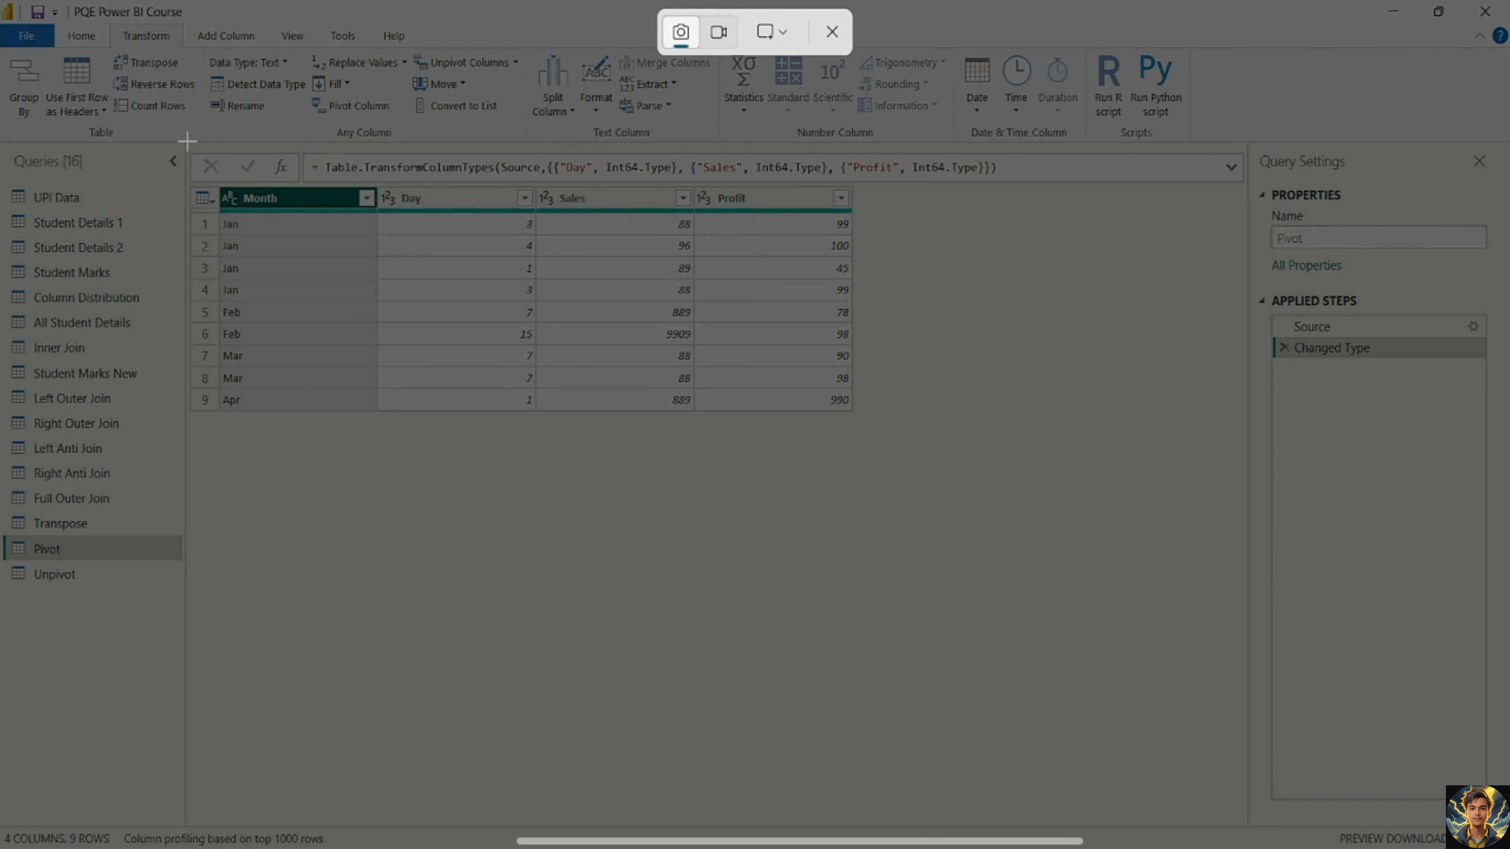
{"action": "left_click_drag", "start_coordinate": [187, 141], "coordinate": [1051, 462]}
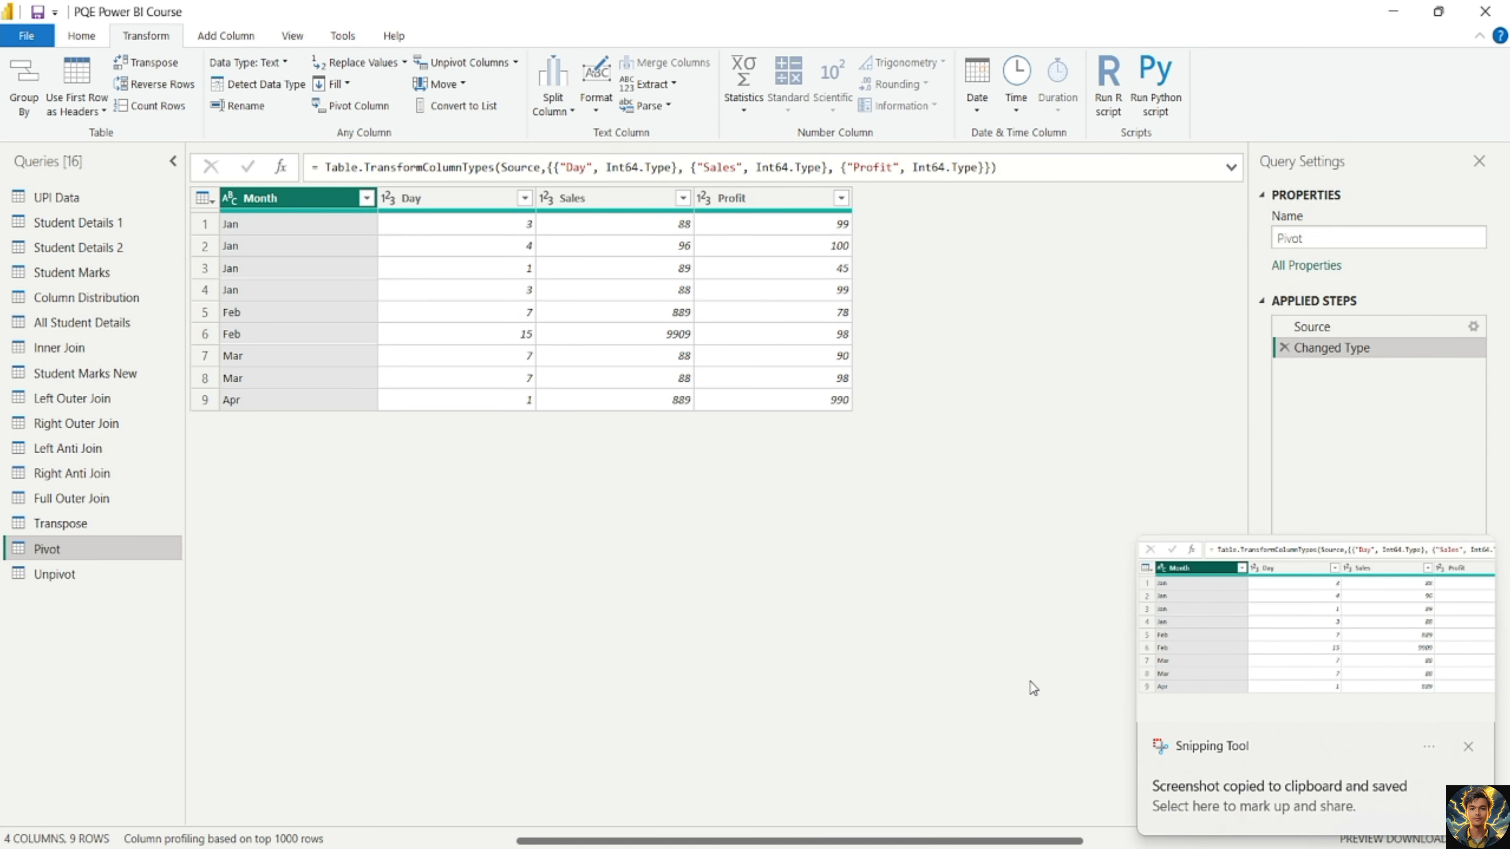
{"action": "left_click", "coordinate": [1334, 745]}
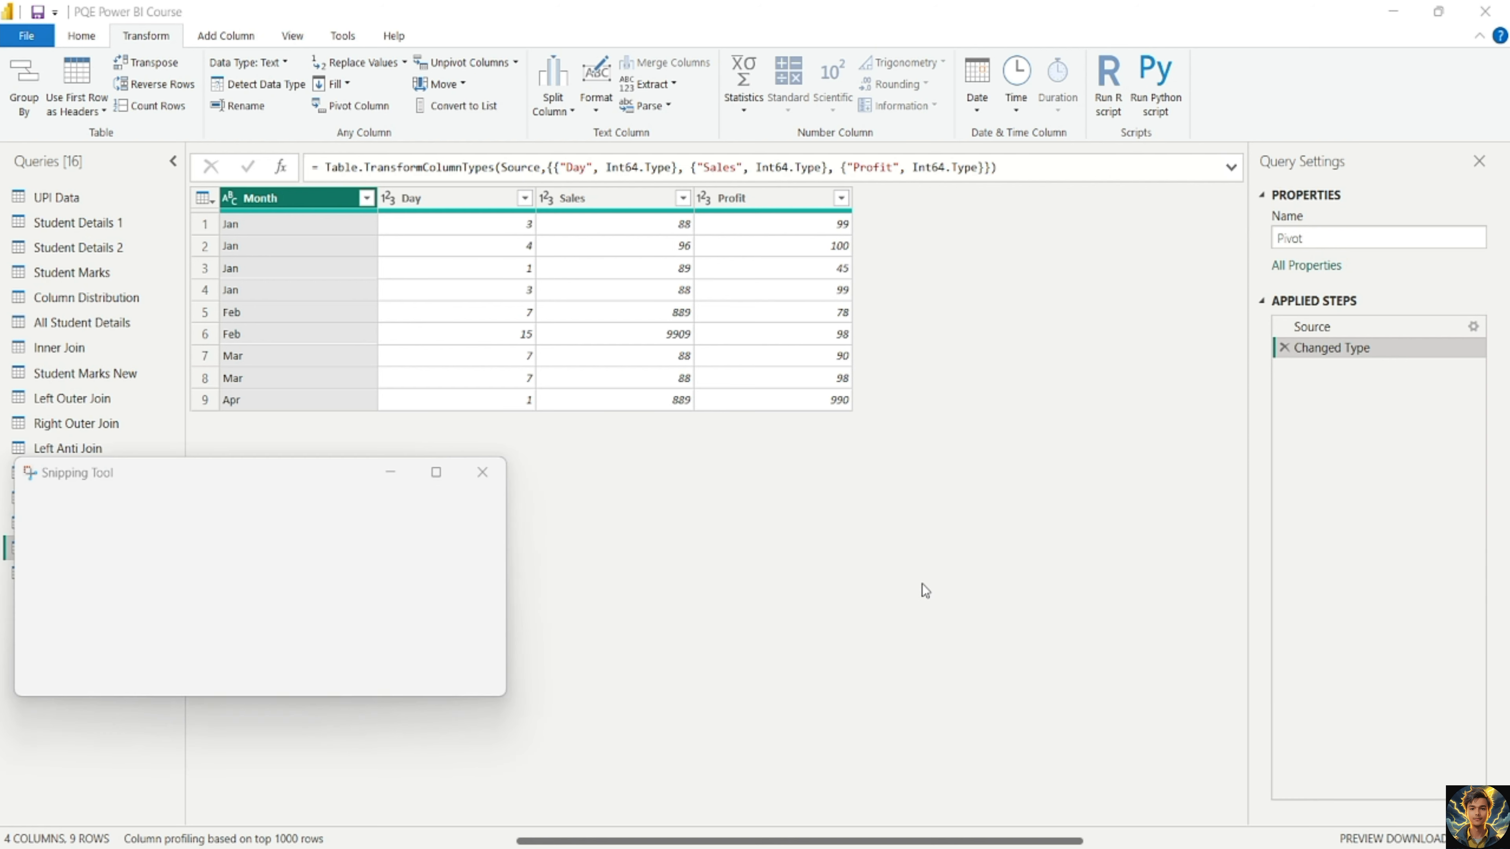
{"action": "left_click", "coordinate": [830, 473]}
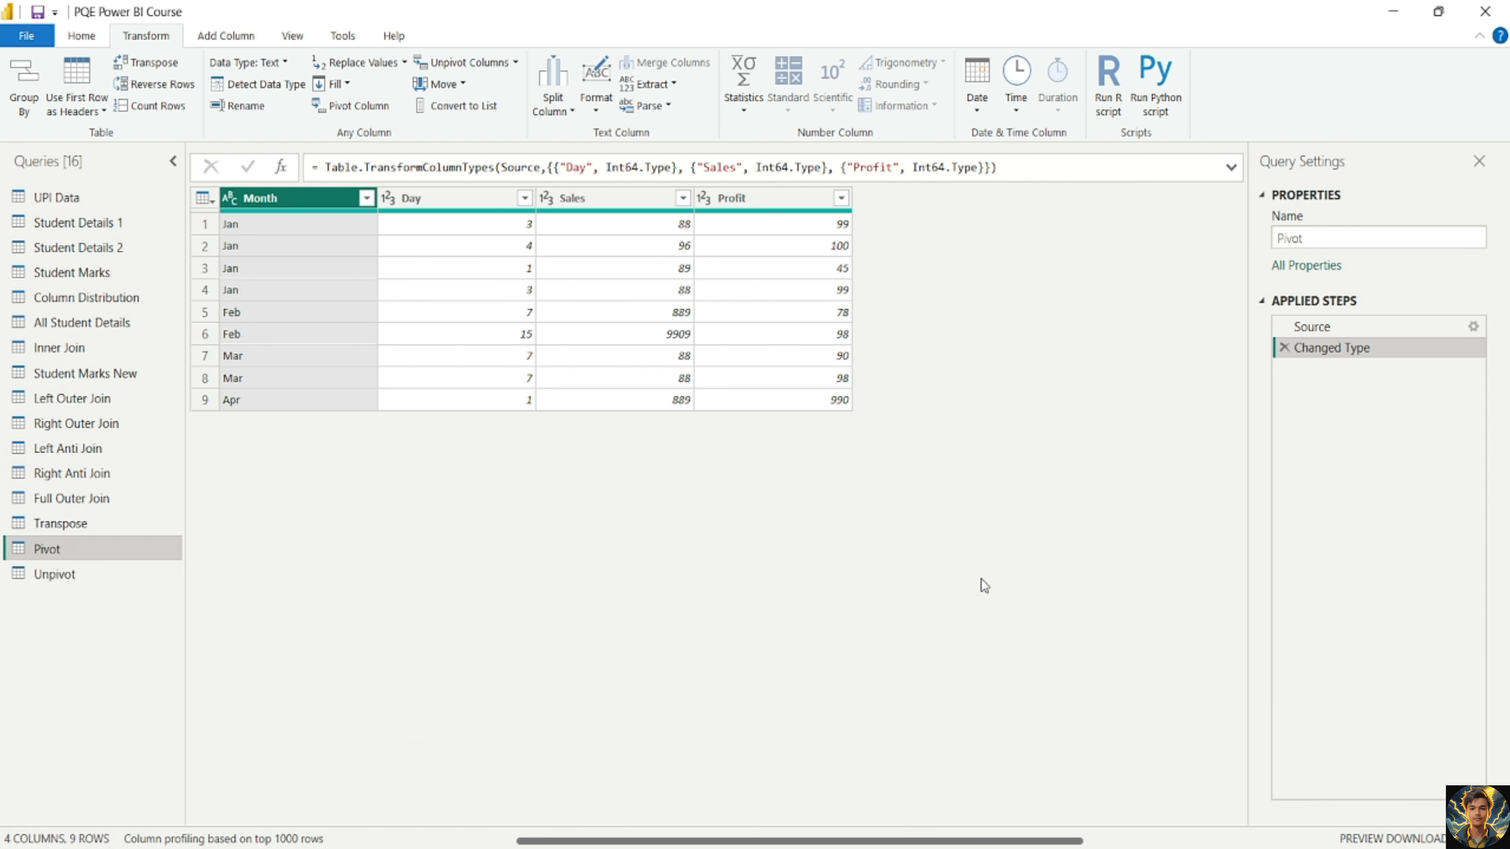
- Restore the Power Query Editor to a smaller window and place the Snipping Tool capture below it for comparison
{"action": "key", "text": "super+Down"}
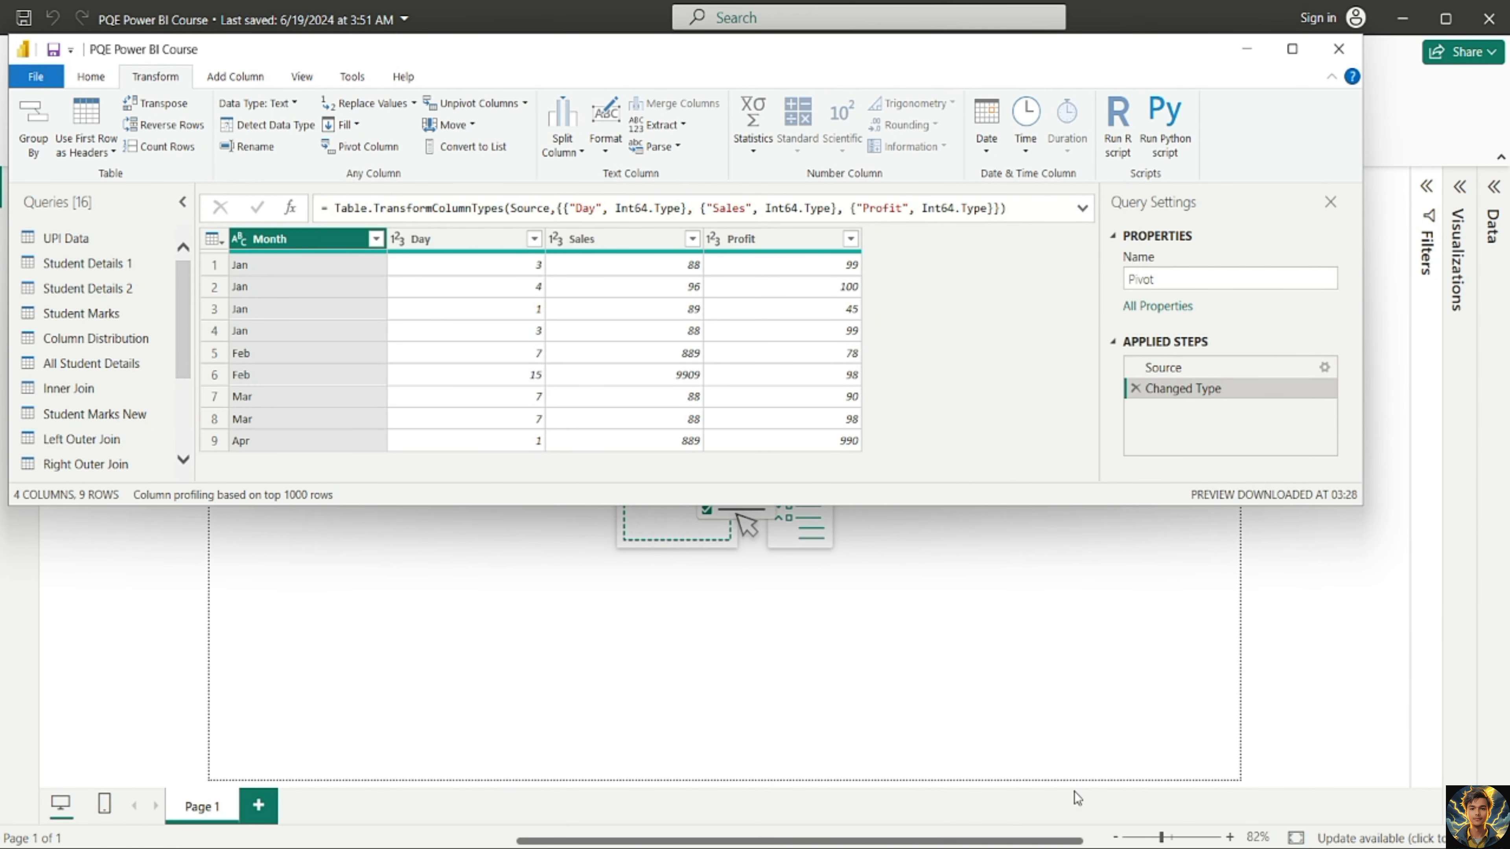
{"action": "left_click", "coordinate": [1096, 848]}
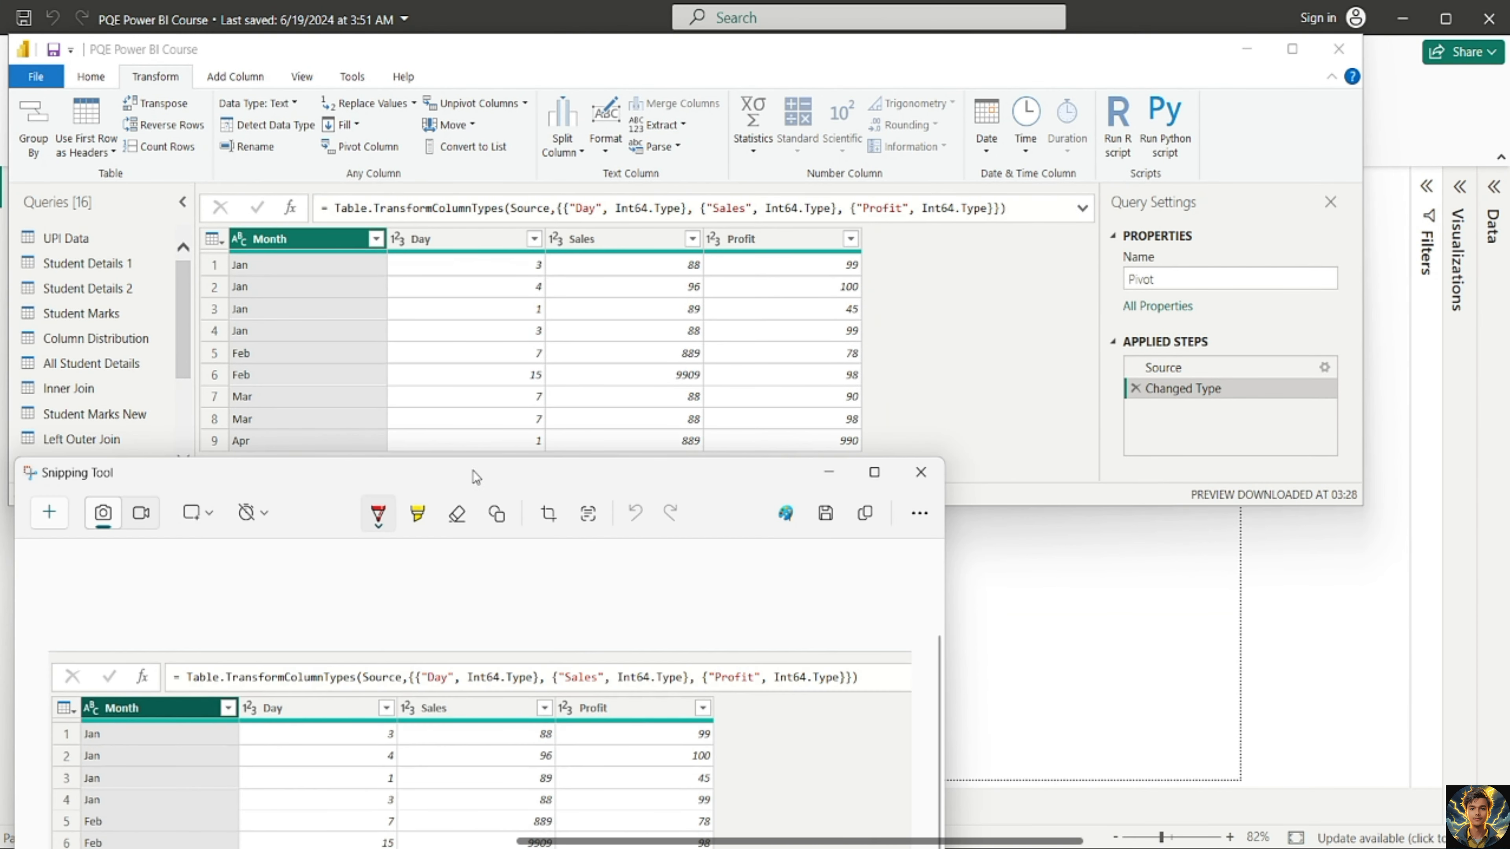
{"action": "left_click_drag", "start_coordinate": [495, 460], "coordinate": [569, 500]}
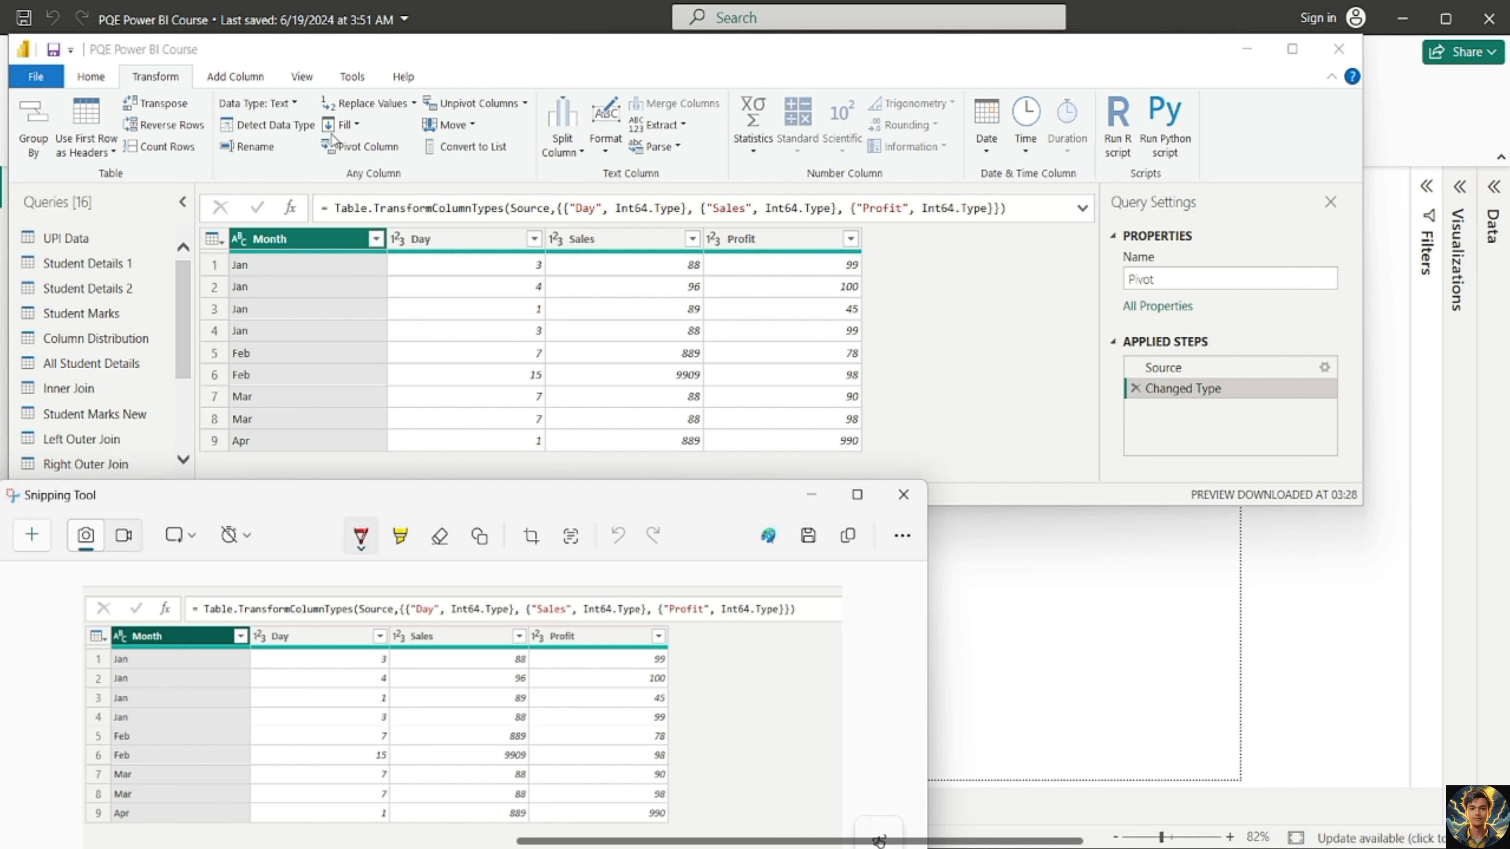
- Pivot the Month column using Sales as the values column and Sum as the aggregate value function
{"action": "left_click", "coordinate": [370, 149]}
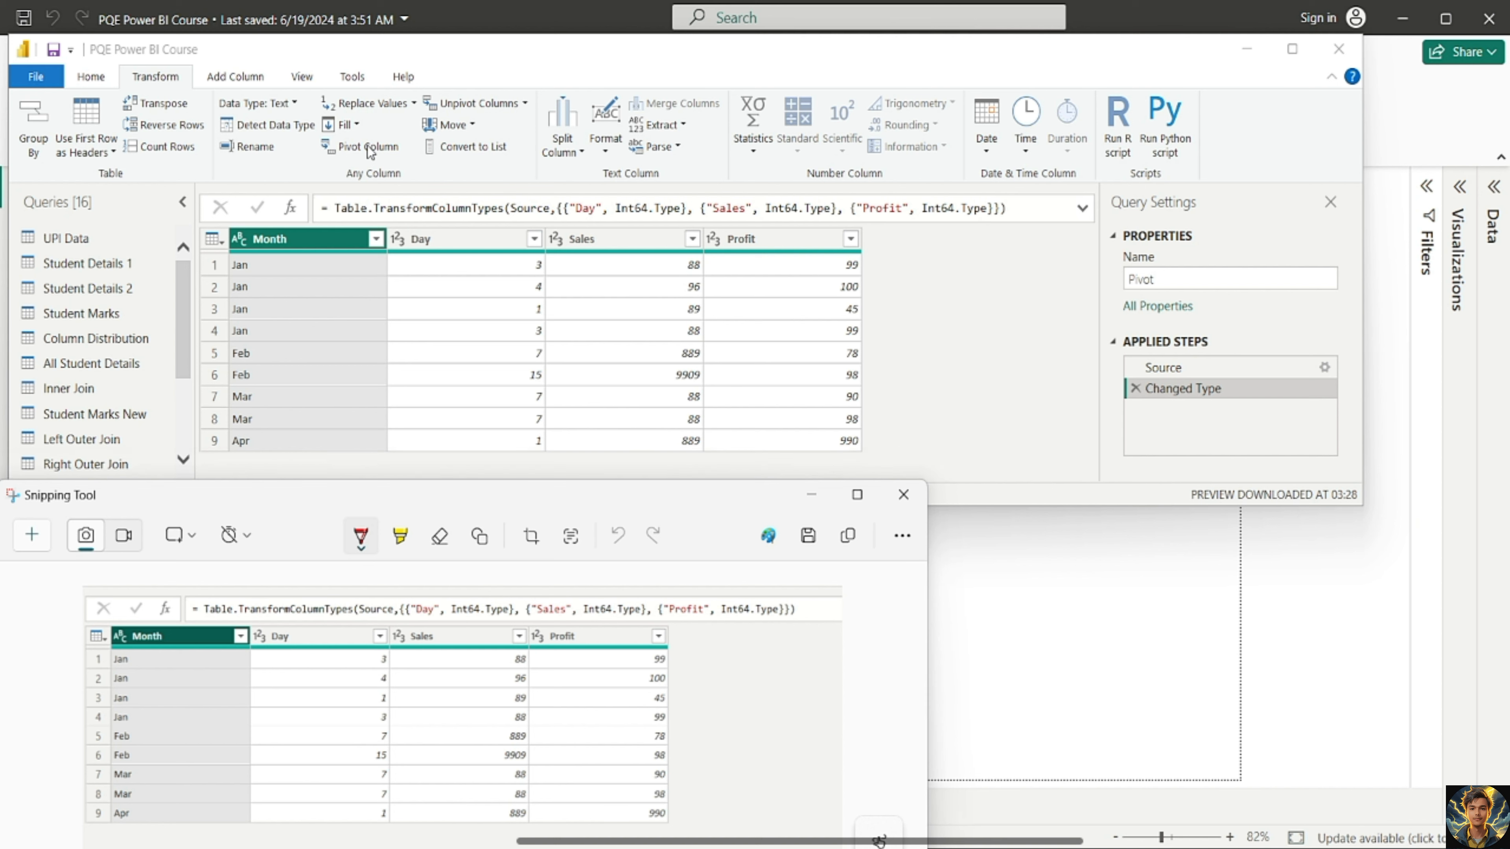
{"action": "left_click", "coordinate": [370, 149]}
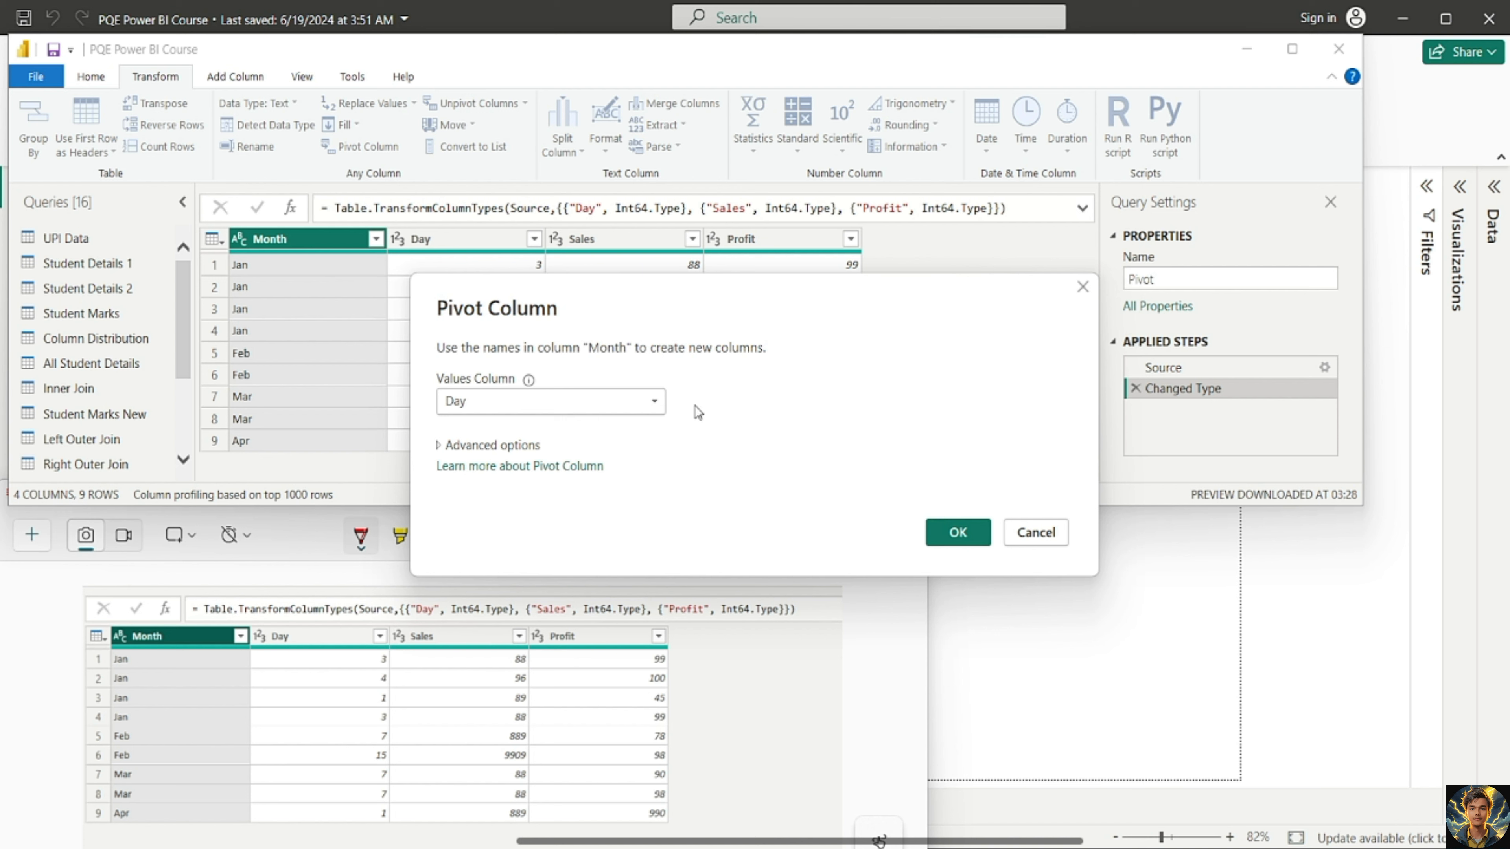
{"action": "left_click", "coordinate": [648, 405]}
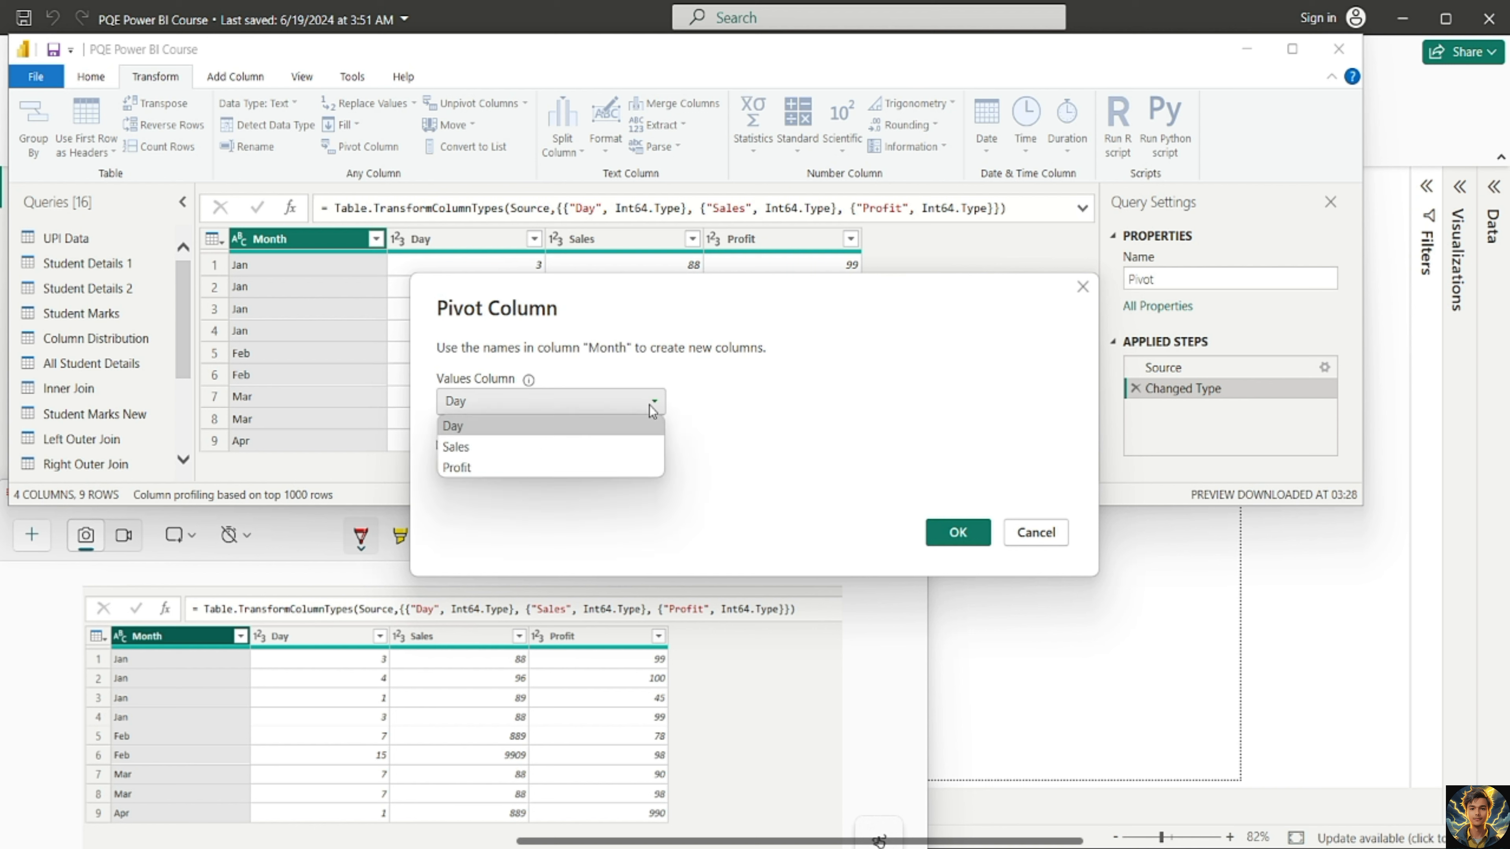
{"action": "left_click", "coordinate": [577, 446]}
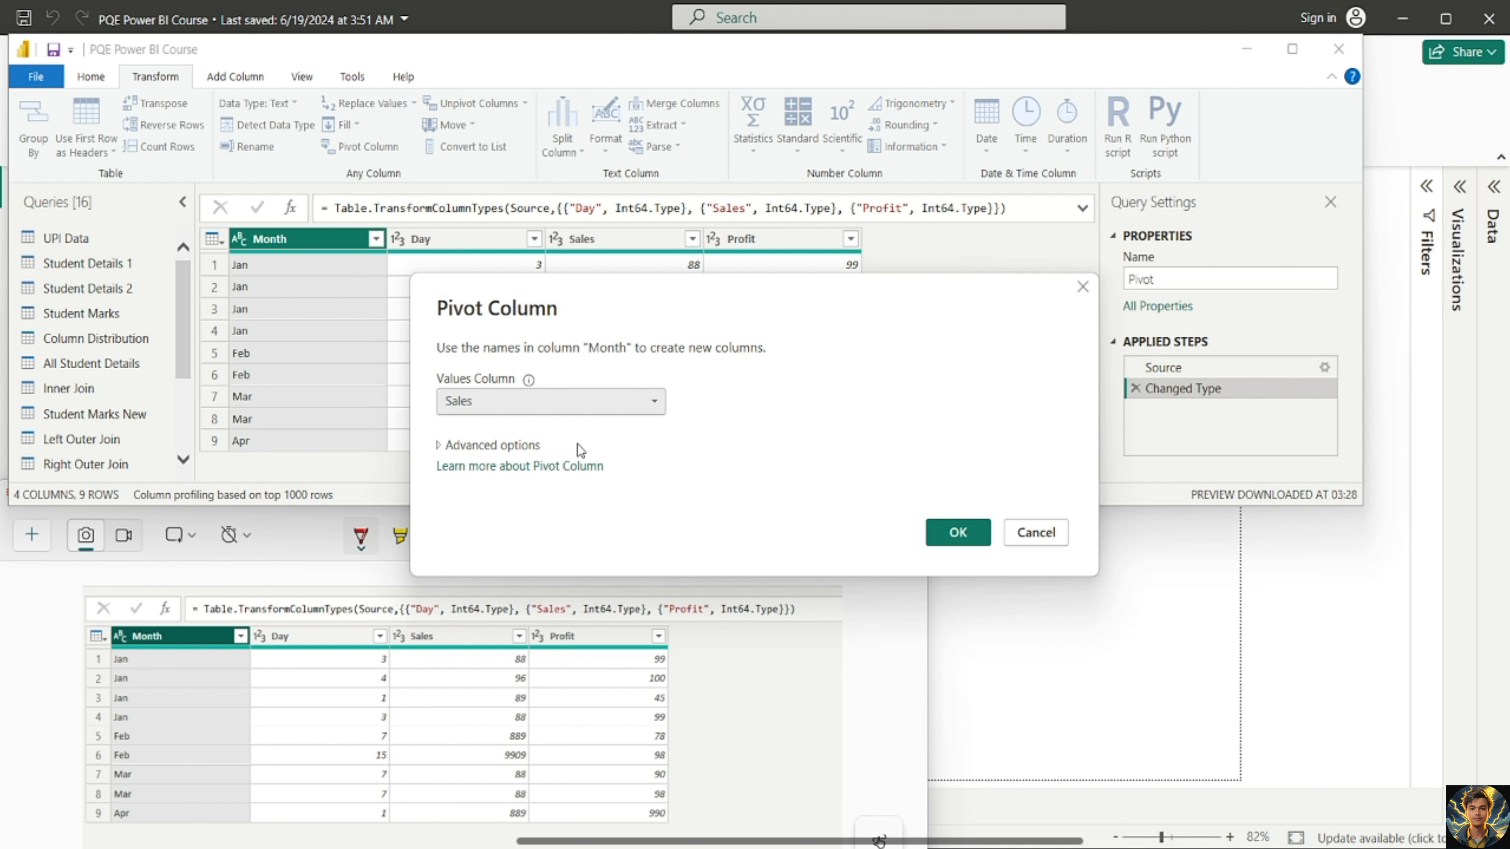
{"action": "left_click", "coordinate": [440, 451]}
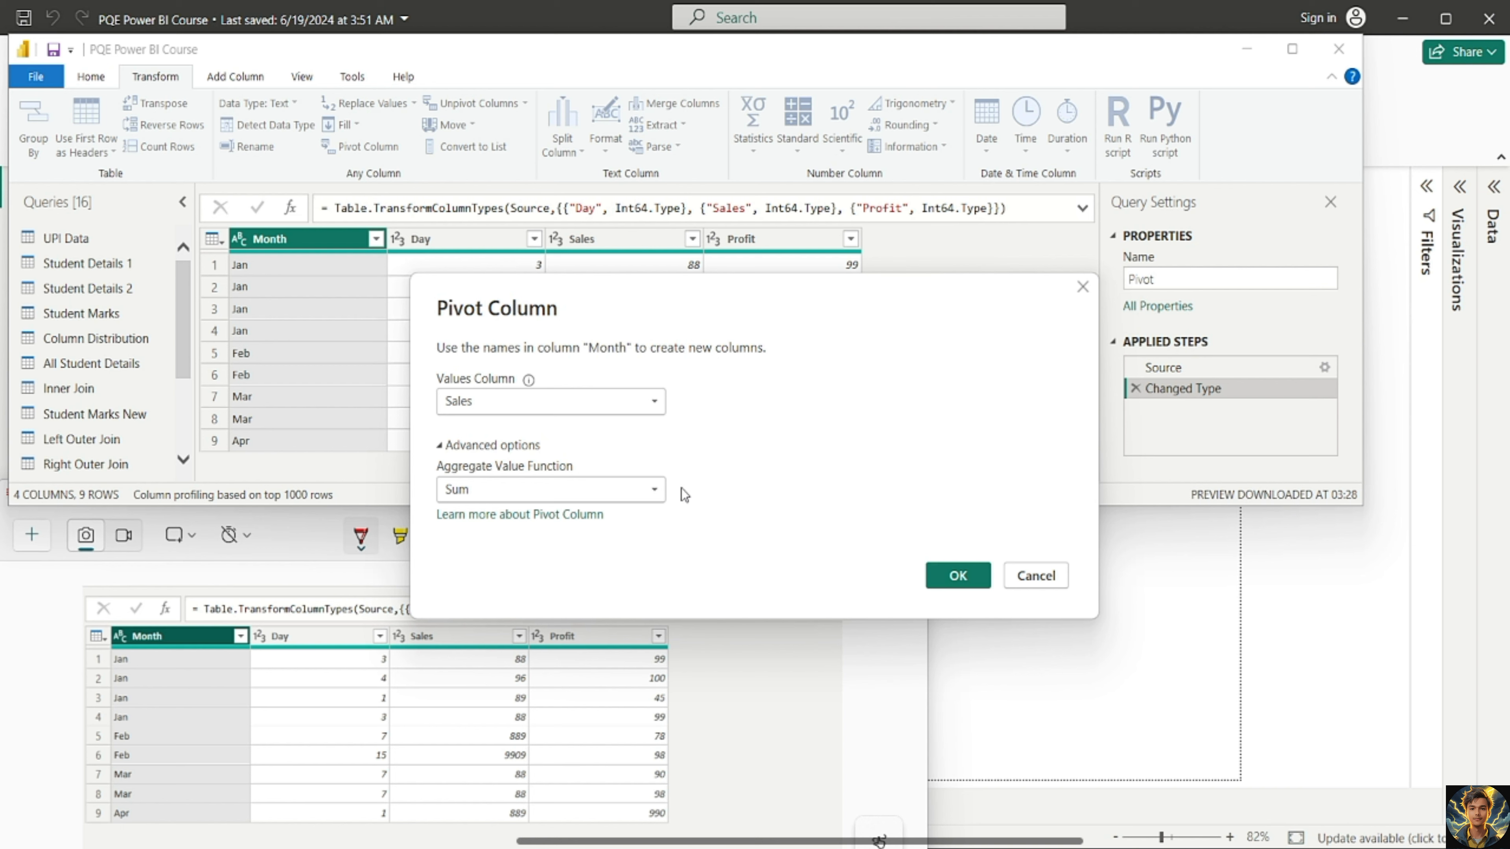
{"action": "left_click_drag", "start_coordinate": [838, 300], "coordinate": [1131, 488]}
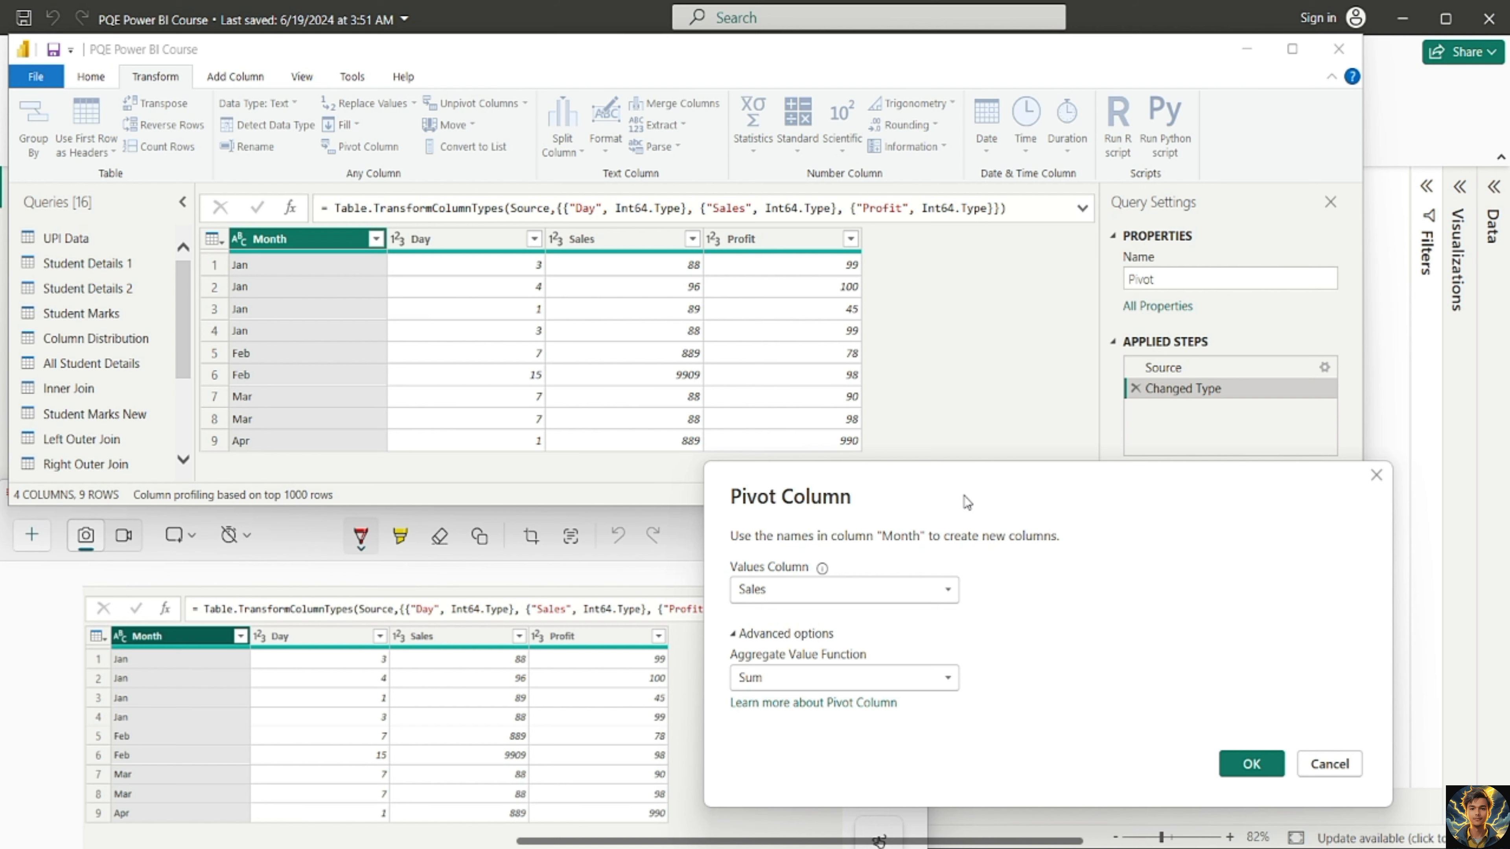
{"action": "left_click_drag", "start_coordinate": [966, 501], "coordinate": [633, 290]}
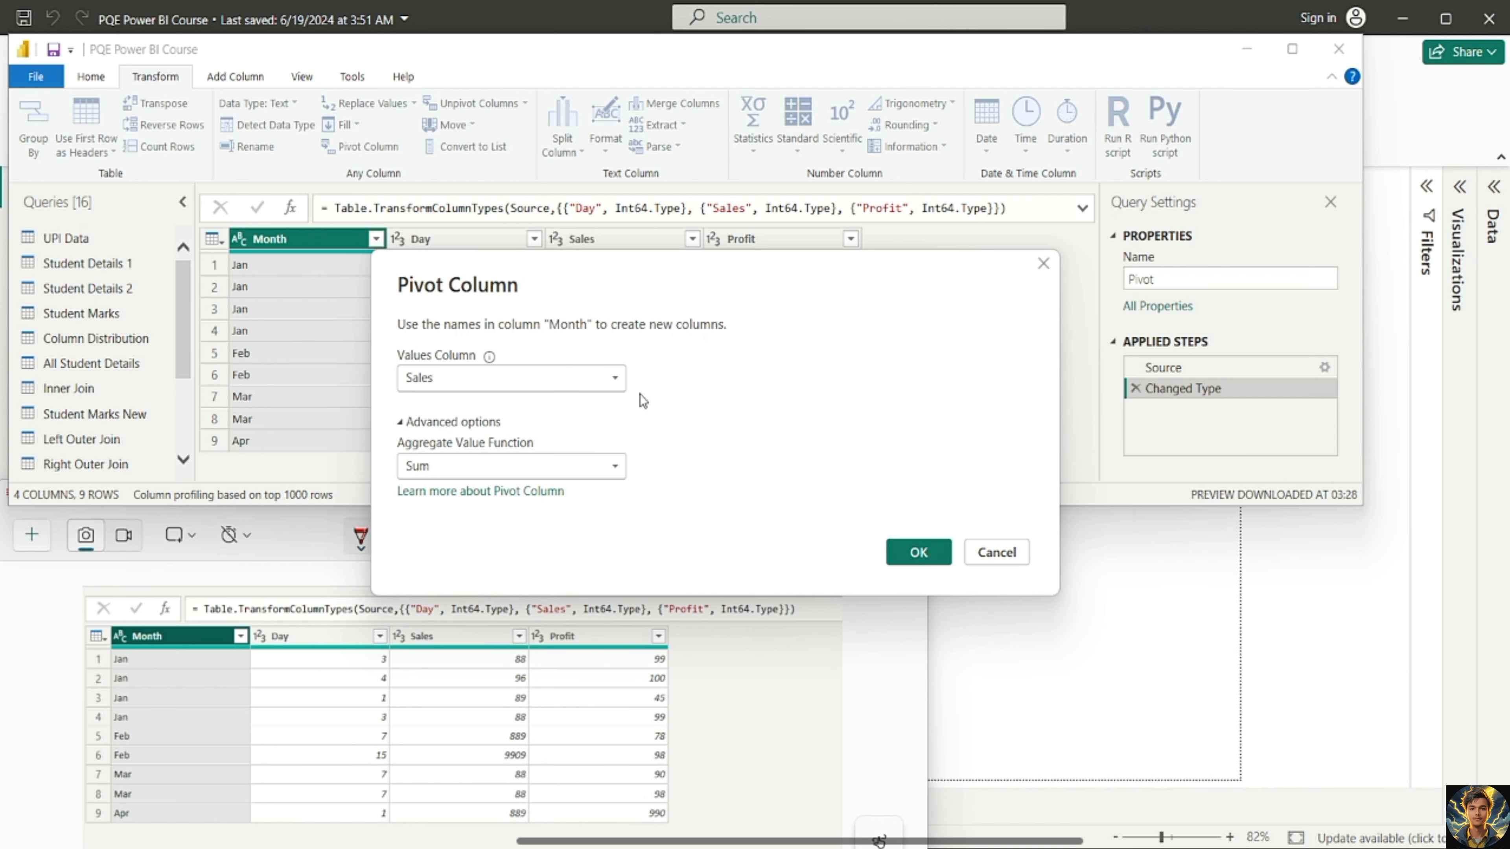
{"action": "left_click", "coordinate": [921, 552]}
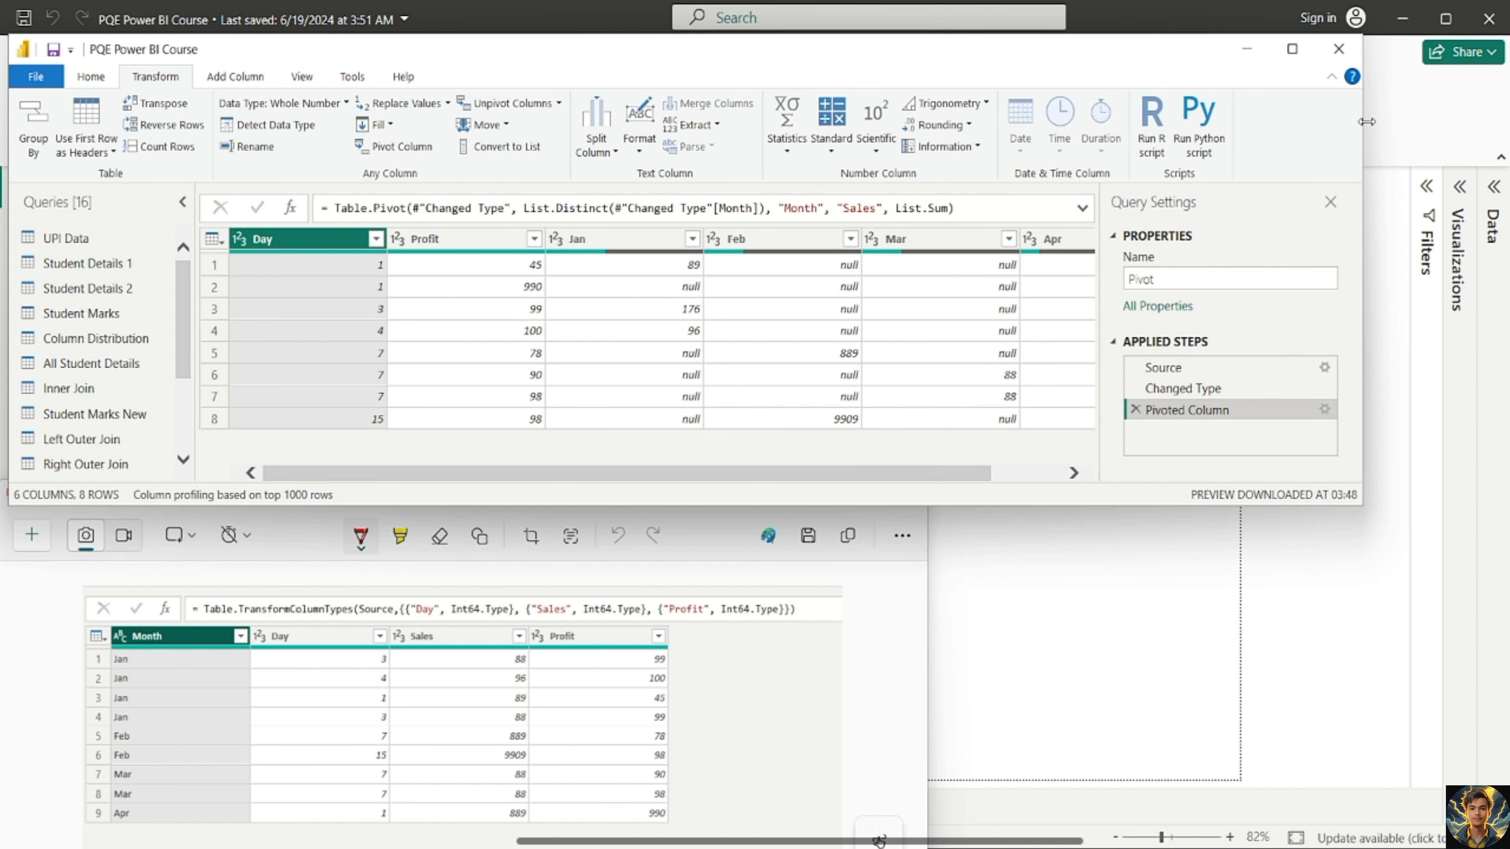
- Widen the Power Query Editor window to fit all pivoted columns and move the Snipping Tool window up slightly
{"action": "left_click_drag", "start_coordinate": [1364, 123], "coordinate": [1473, 127]}
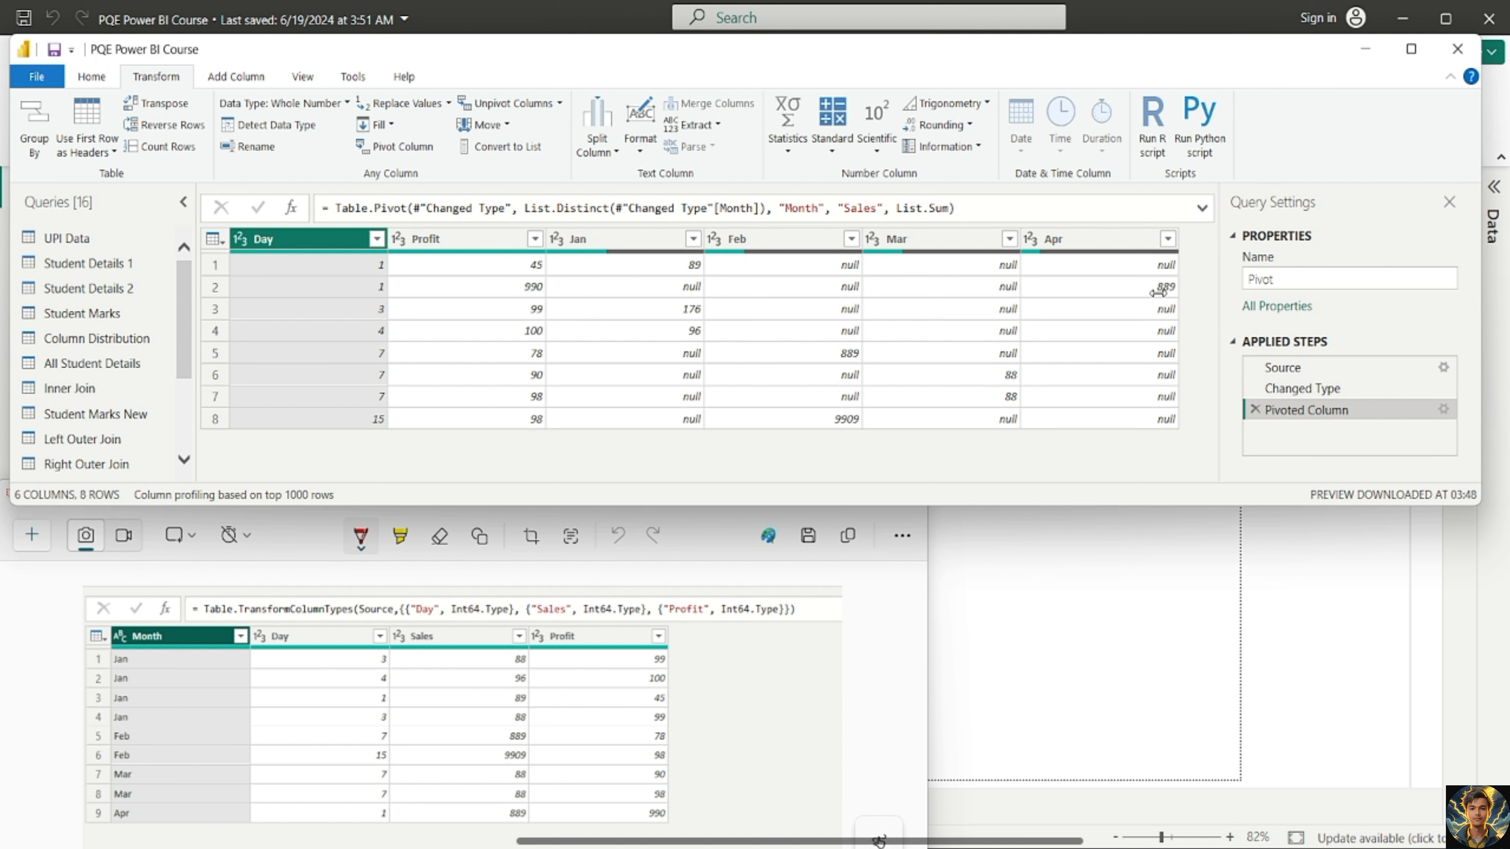
{"action": "left_click", "coordinate": [708, 529]}
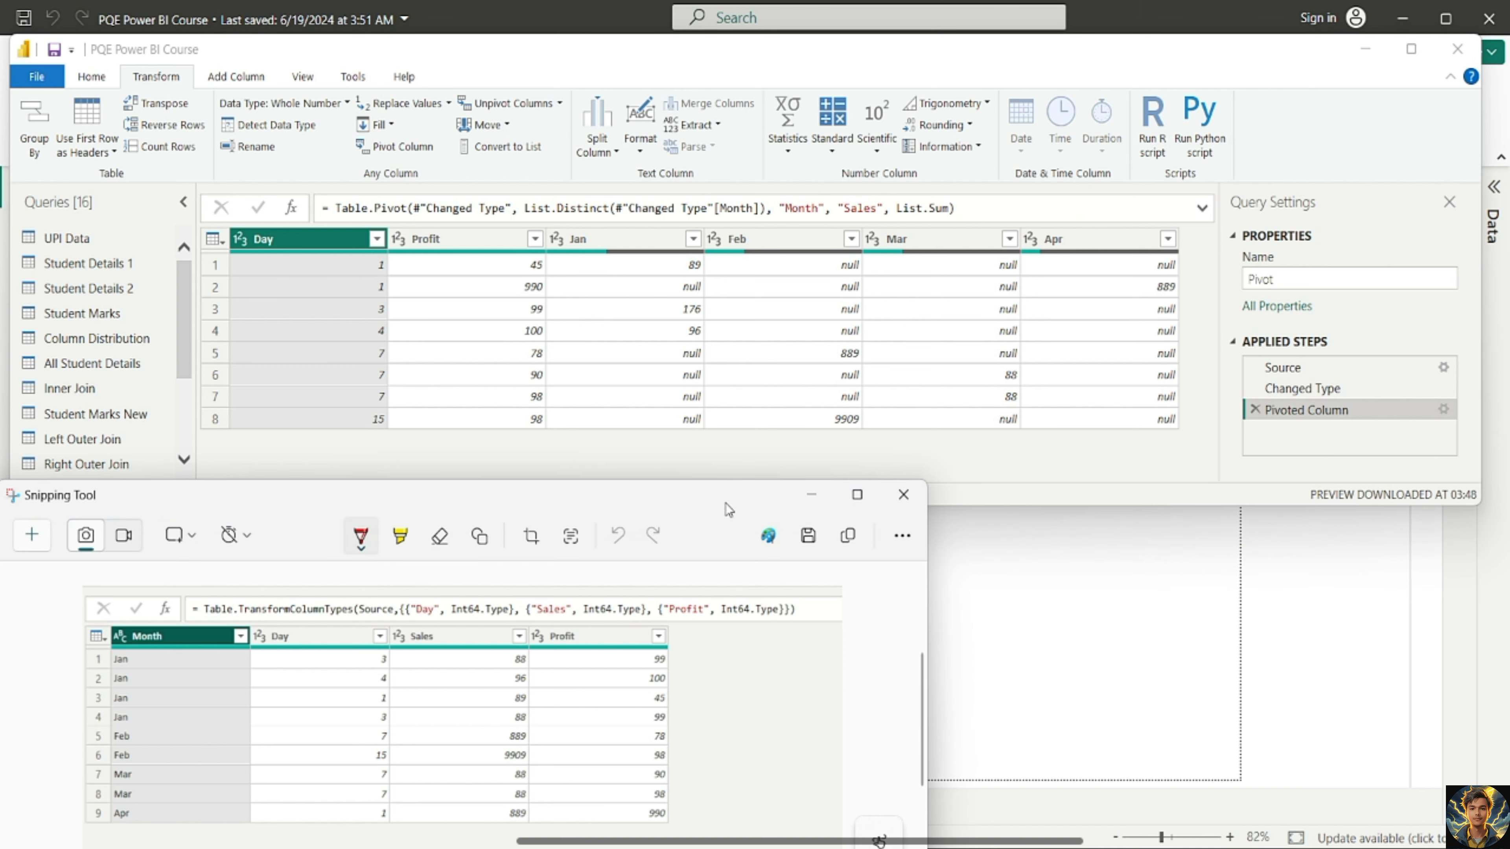
{"action": "left_click_drag", "start_coordinate": [698, 492], "coordinate": [698, 456]}
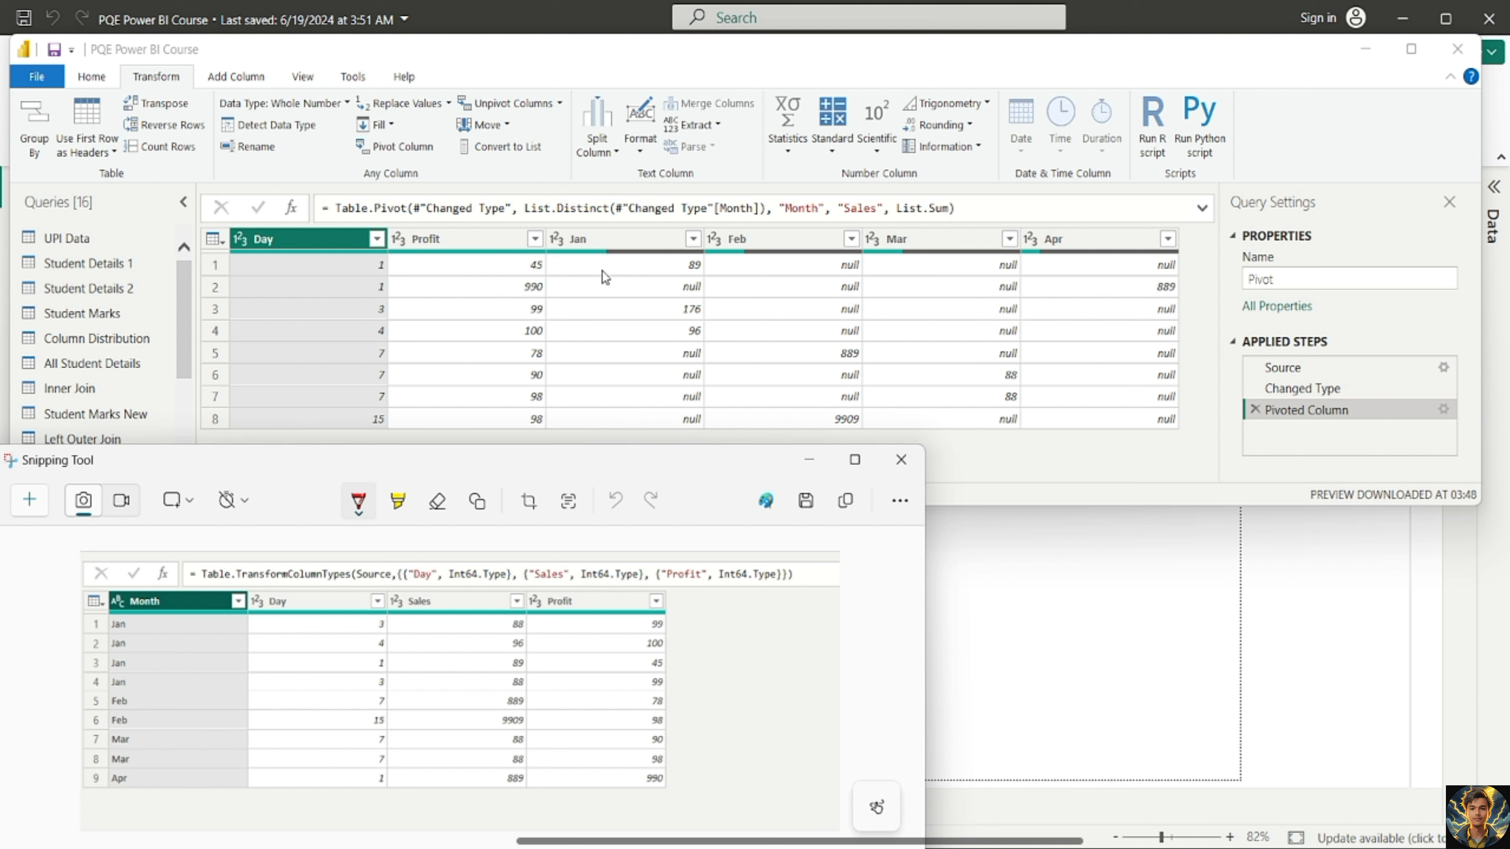
- Examine the Day, Profit, Jan and Feb columns of the pivoted table one at a time, including Jan's first value
{"action": "left_click", "coordinate": [611, 246]}
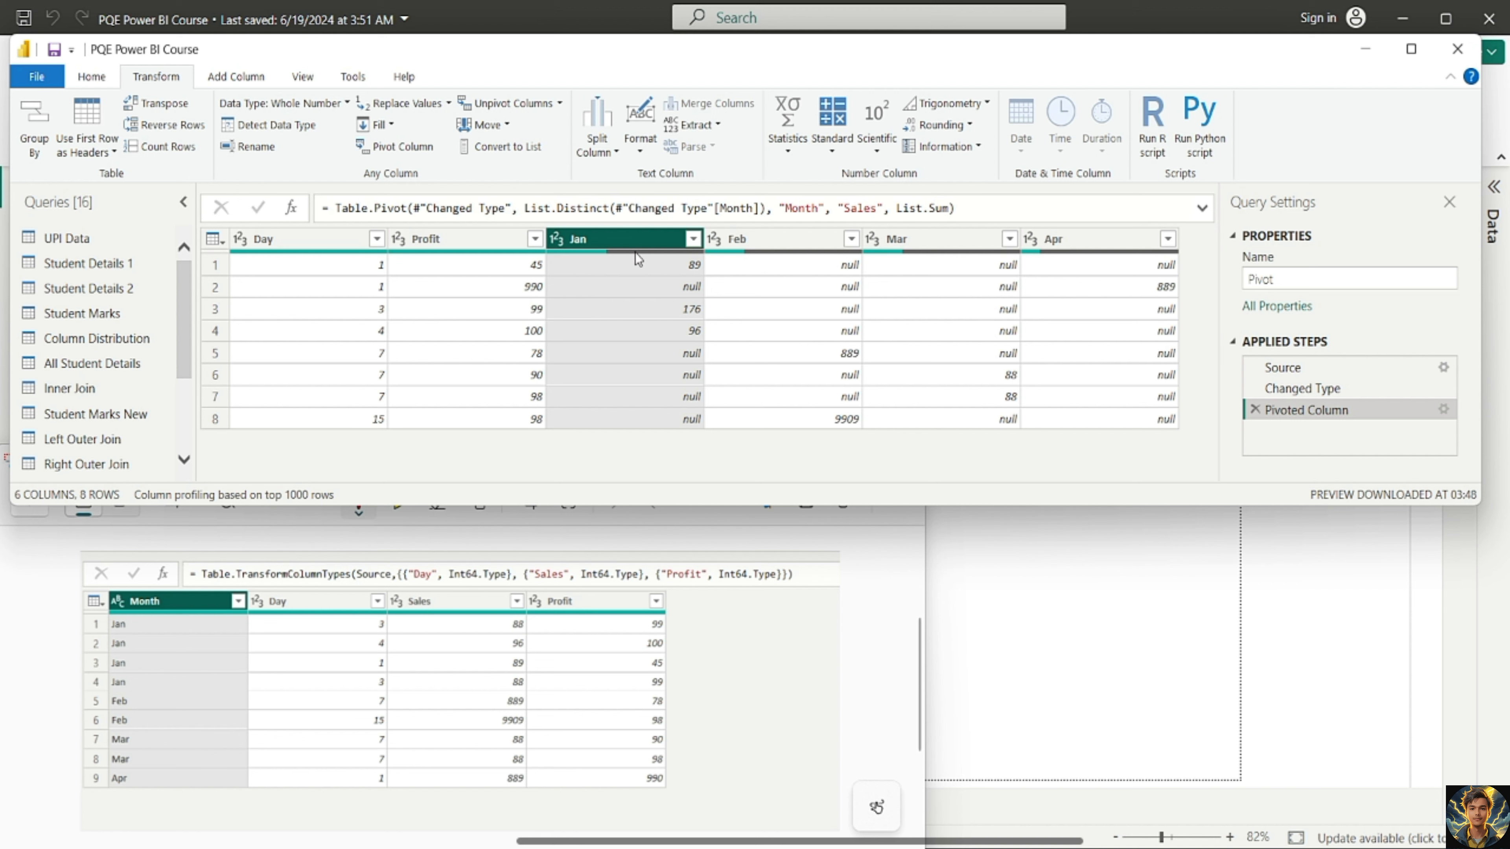
{"action": "left_click", "coordinate": [314, 240]}
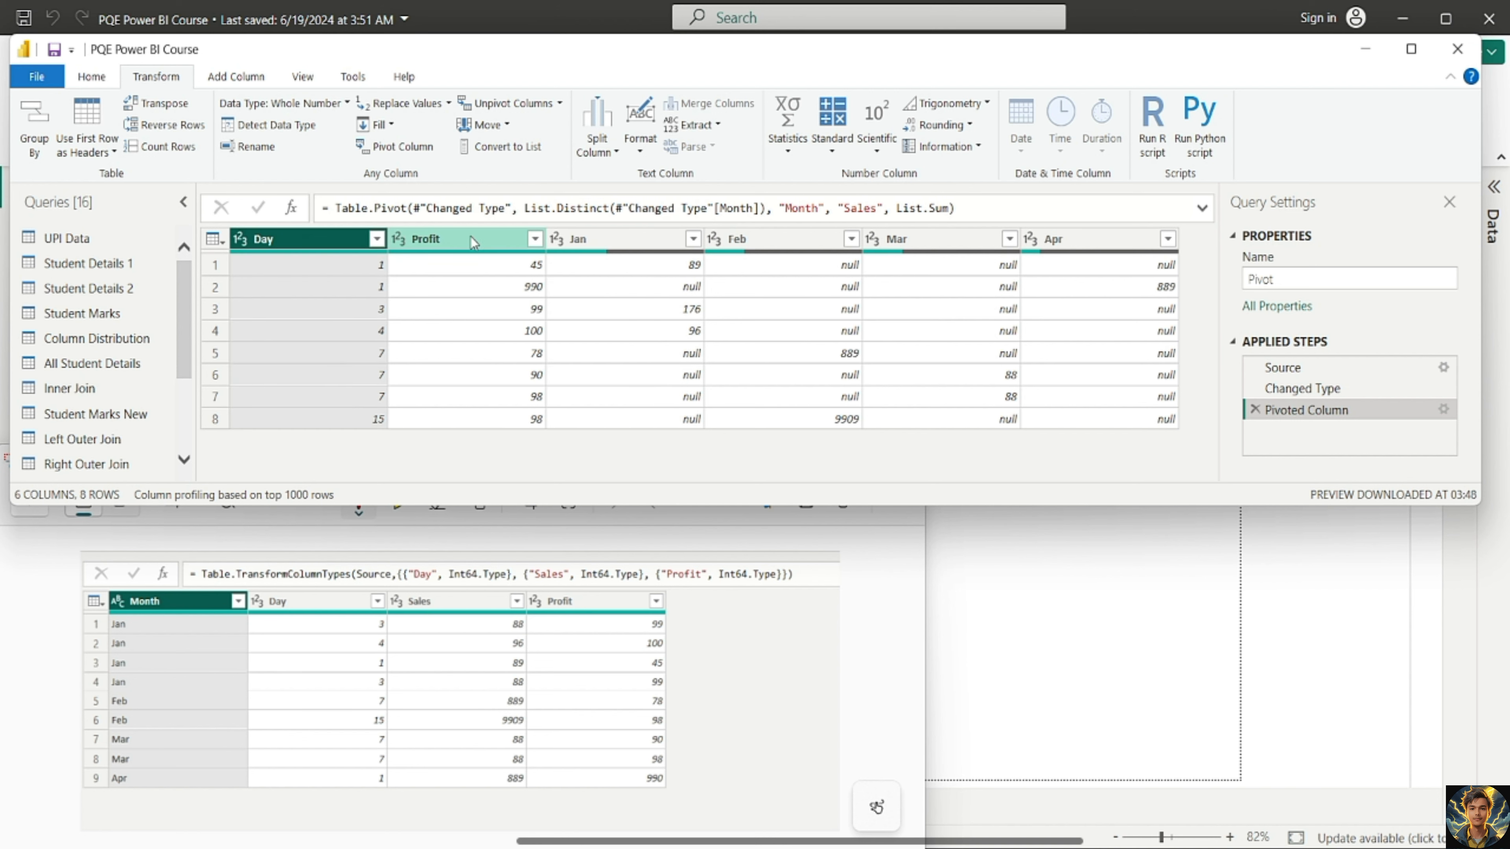
{"action": "left_click", "coordinate": [470, 237]}
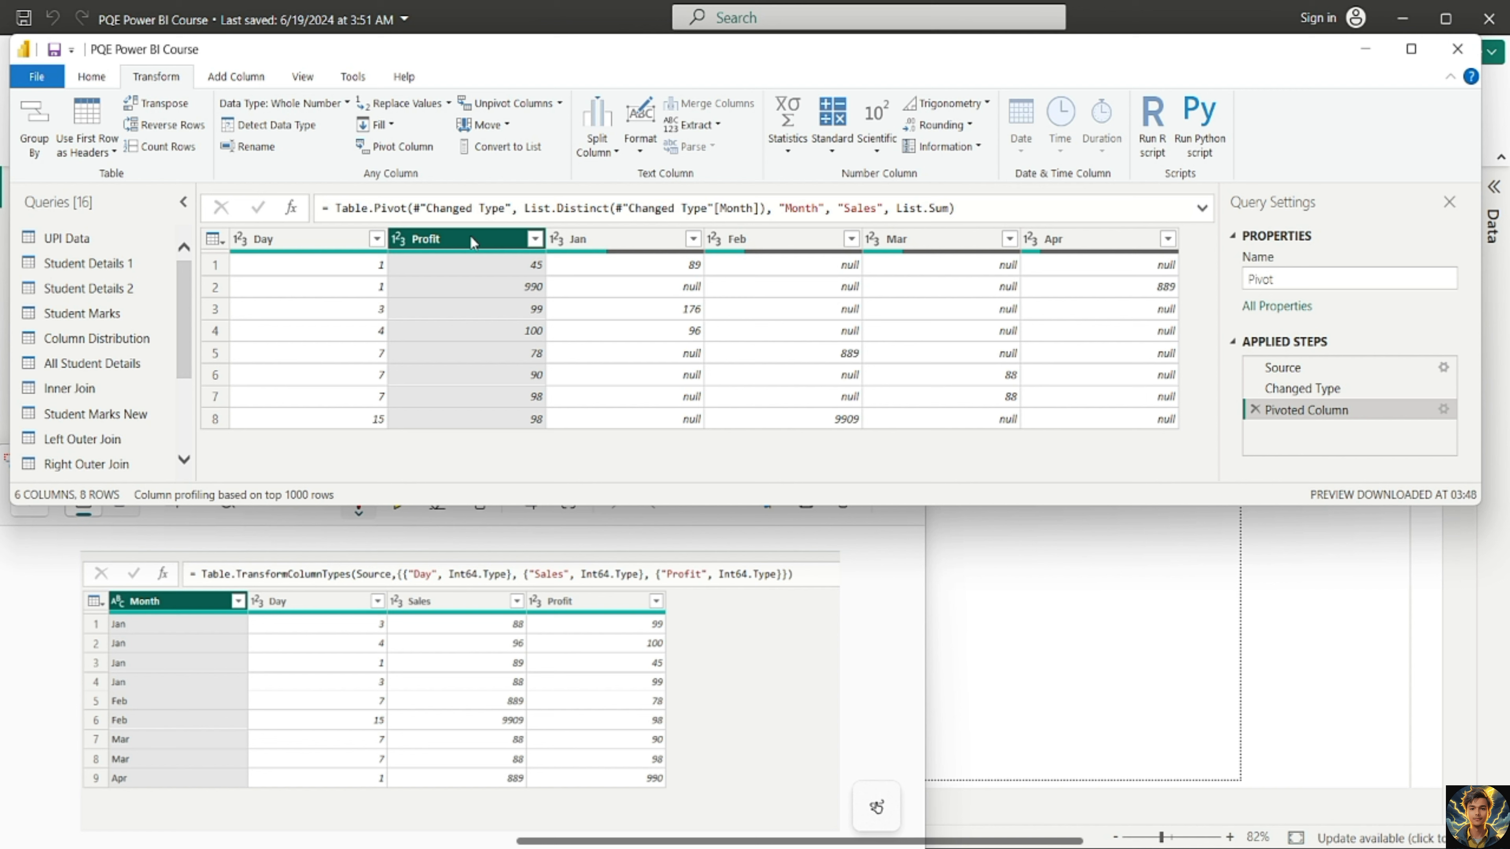
{"action": "left_click", "coordinate": [774, 244]}
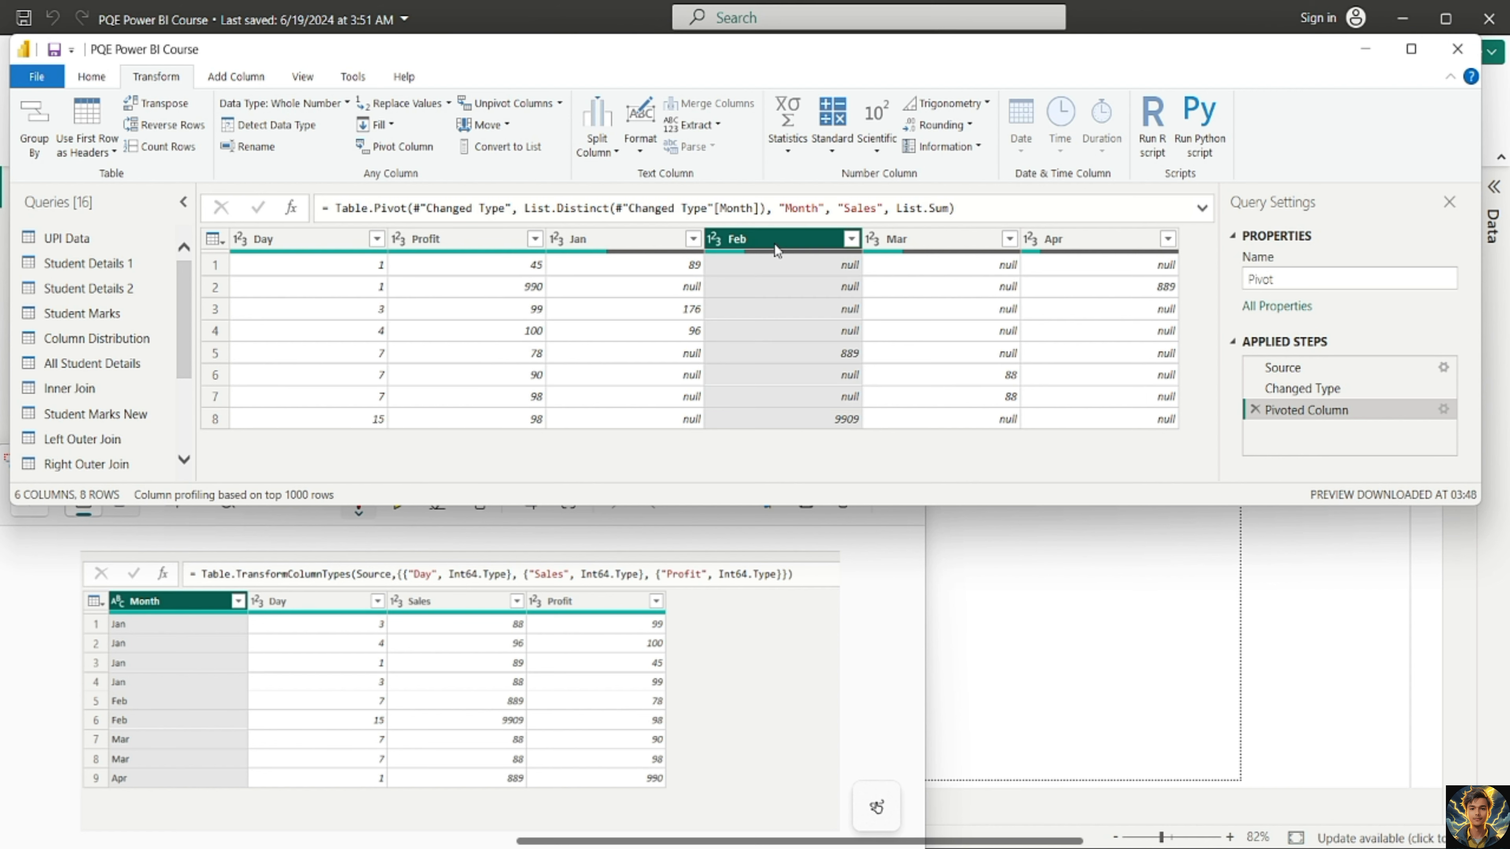
{"action": "left_click", "coordinate": [625, 239]}
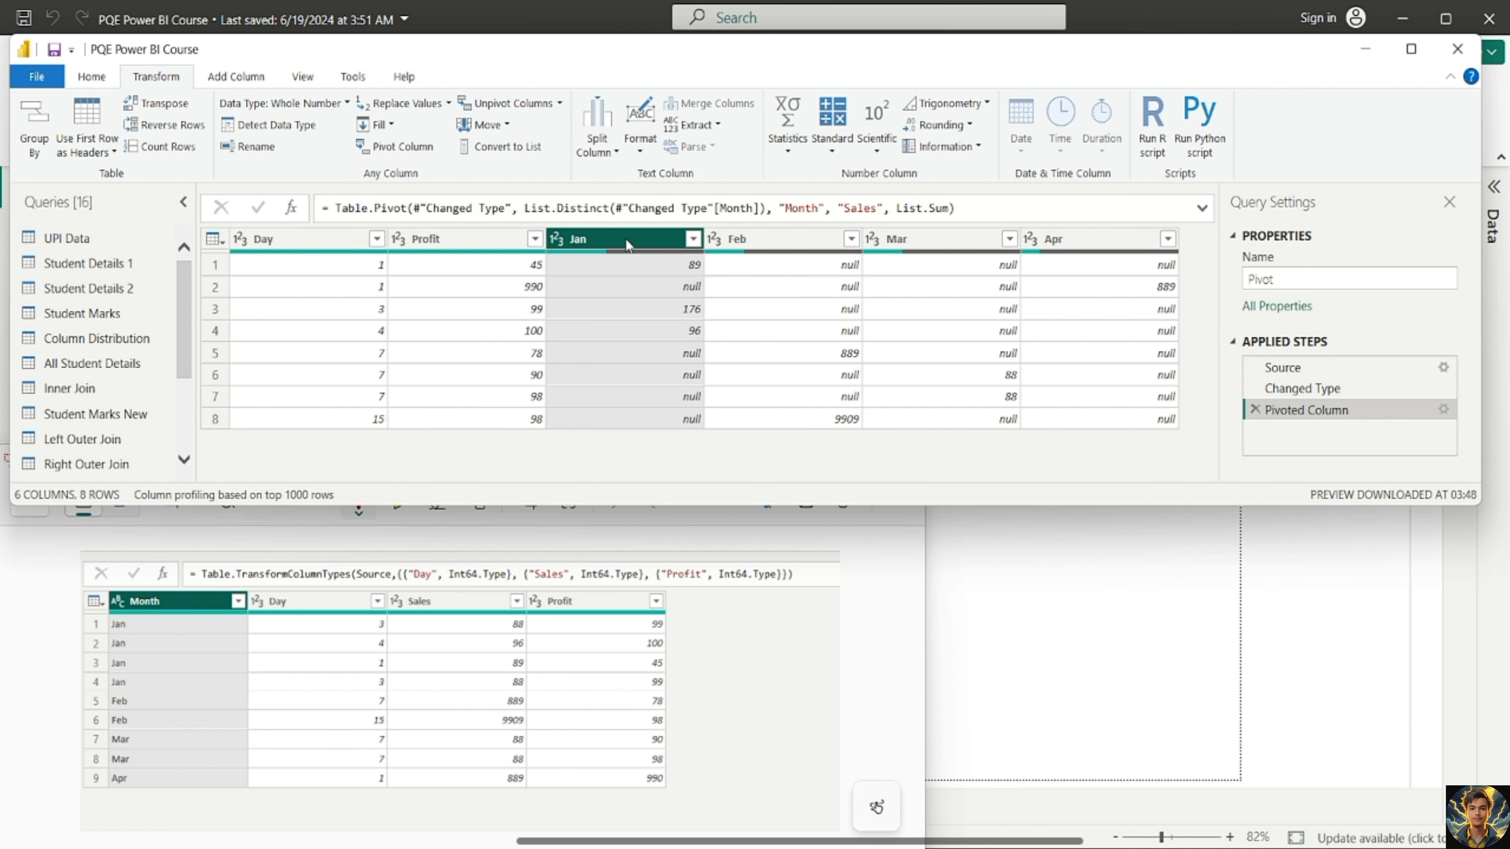
{"action": "left_click", "coordinate": [635, 264]}
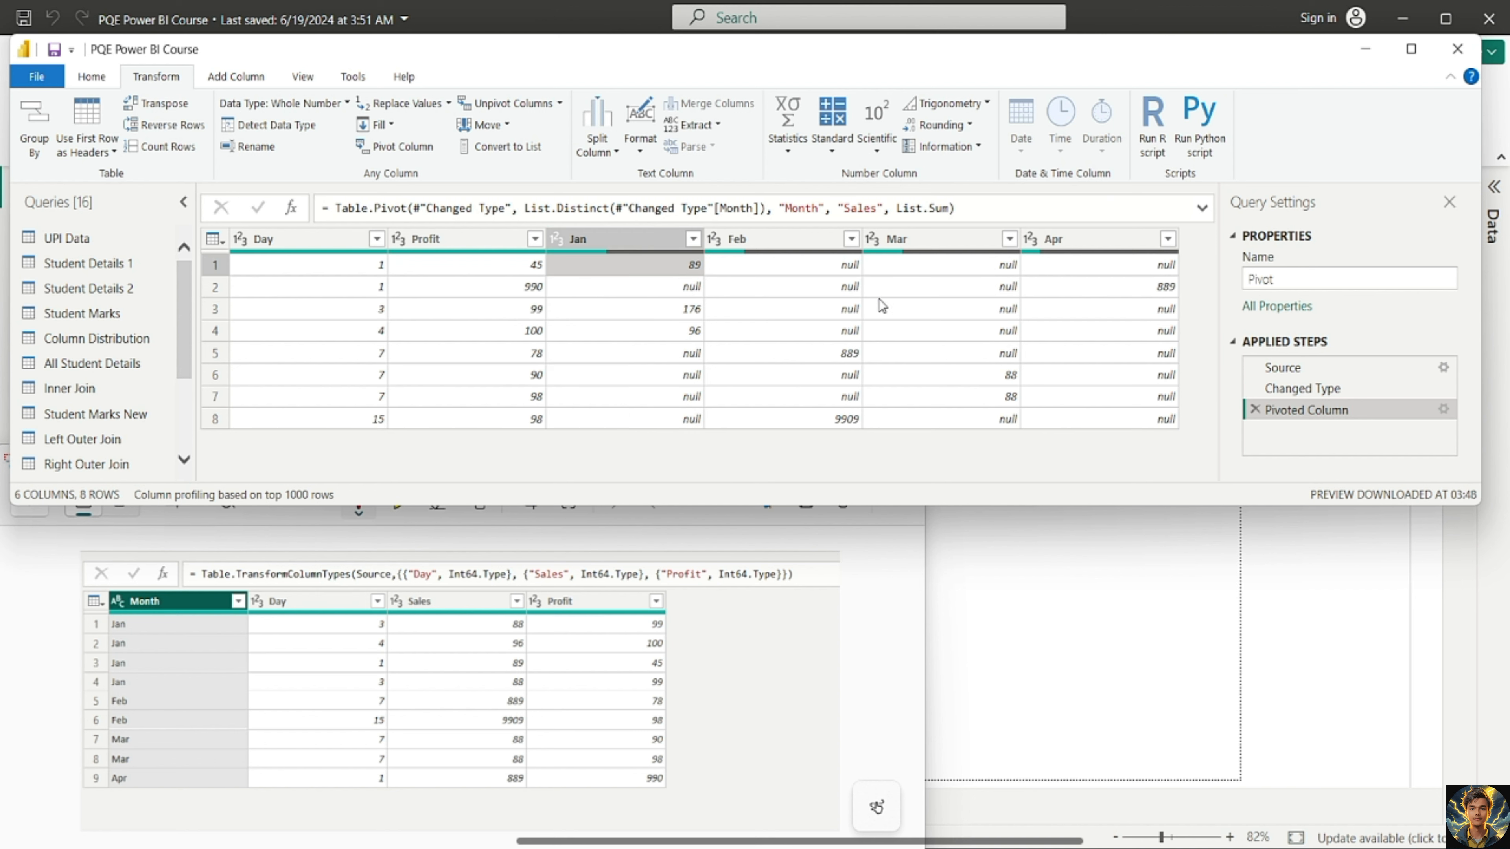
{"action": "left_click", "coordinate": [750, 242]}
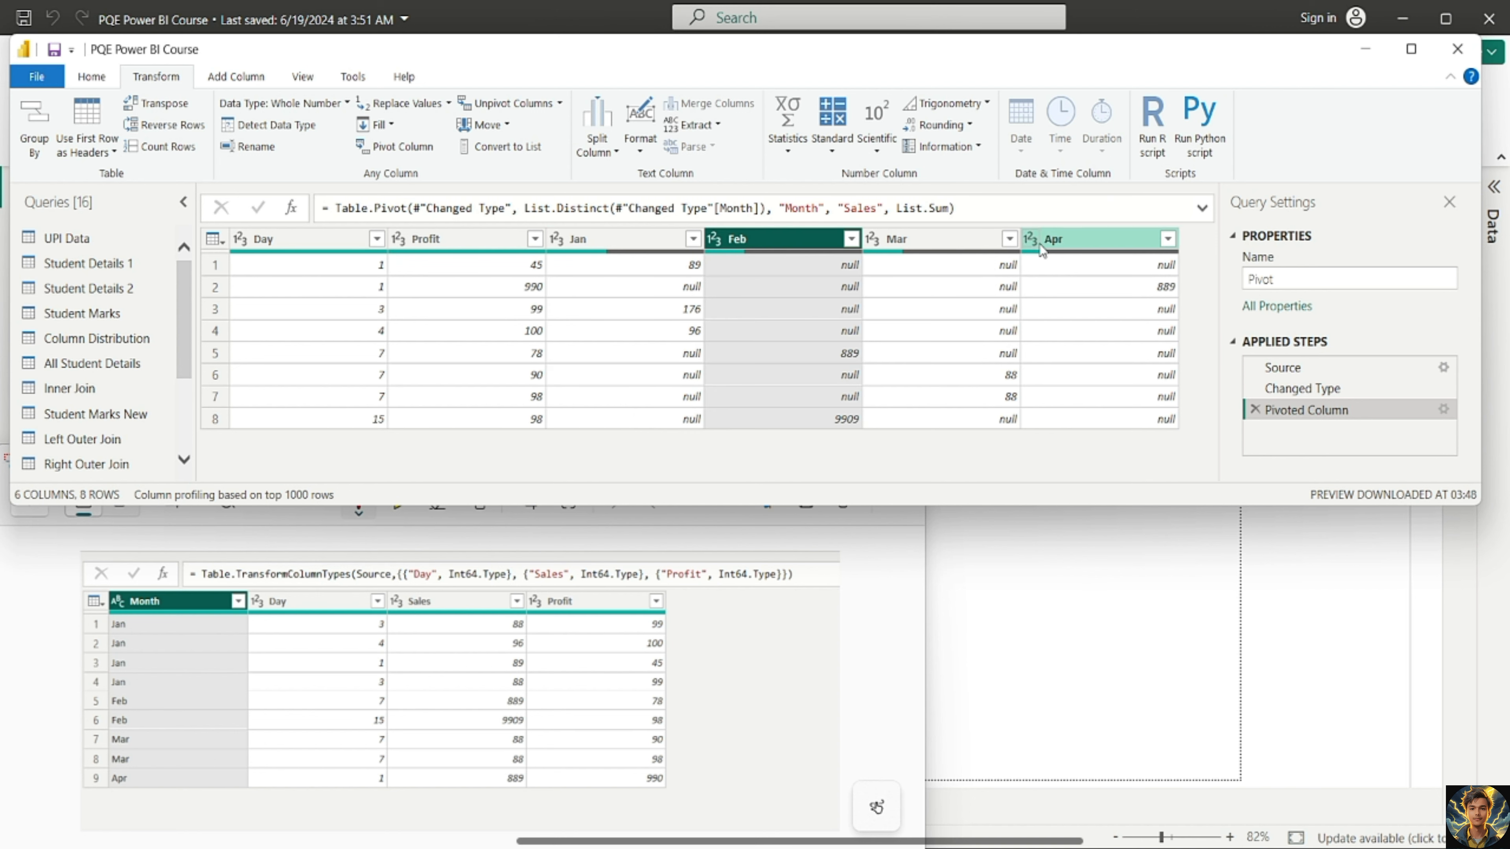
- Select the Jan, Feb, Mar and Apr columns together, and inspect row 3 of the pivoted table
{"action": "left_click", "coordinate": [630, 239]}
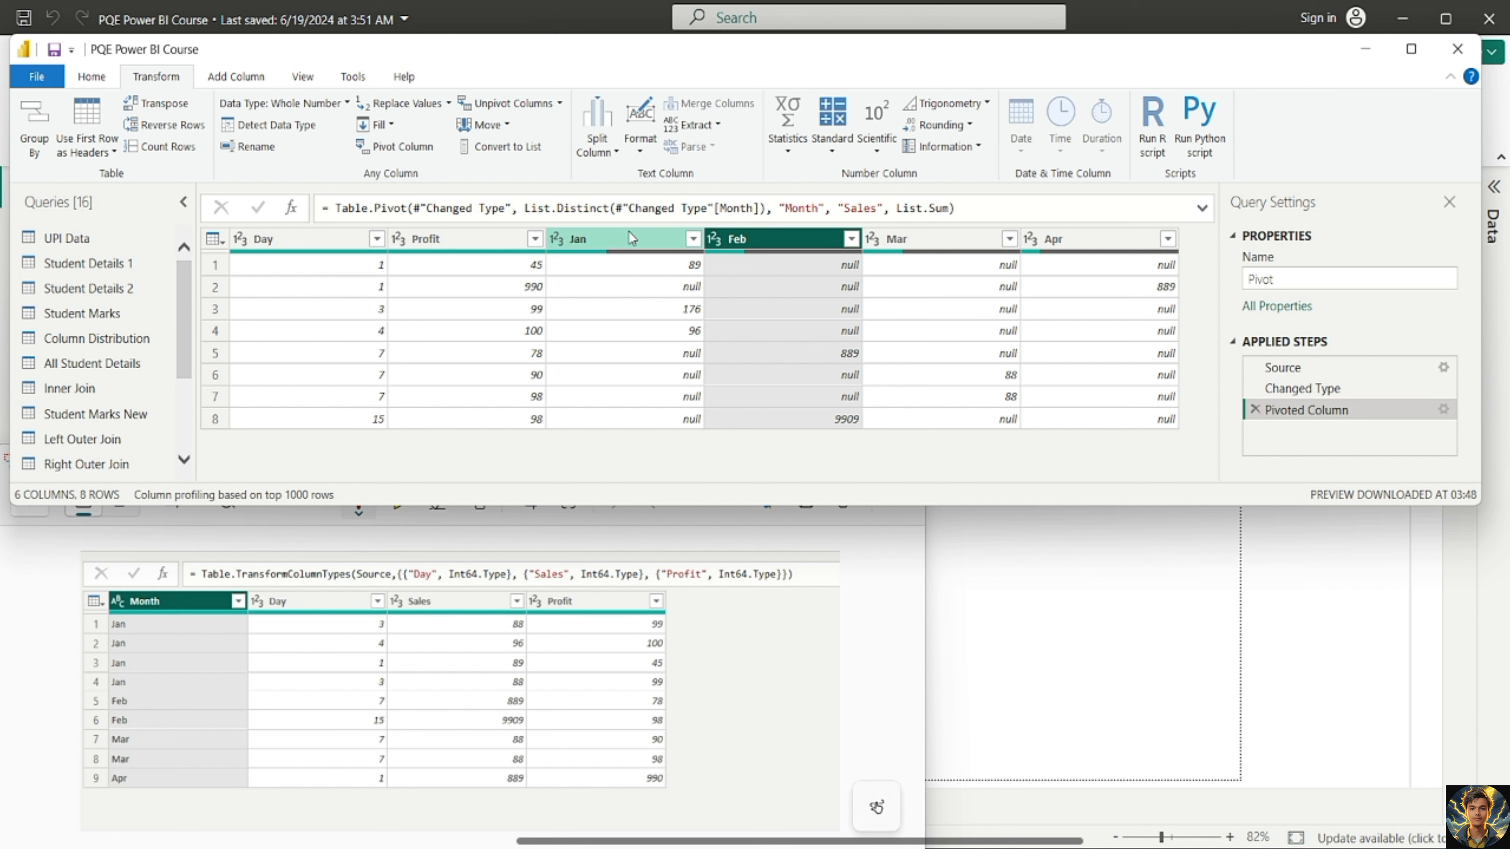
{"action": "left_click", "coordinate": [767, 242], "text": "ctrl"}
{"action": "left_click", "coordinate": [930, 241], "text": "ctrl"}
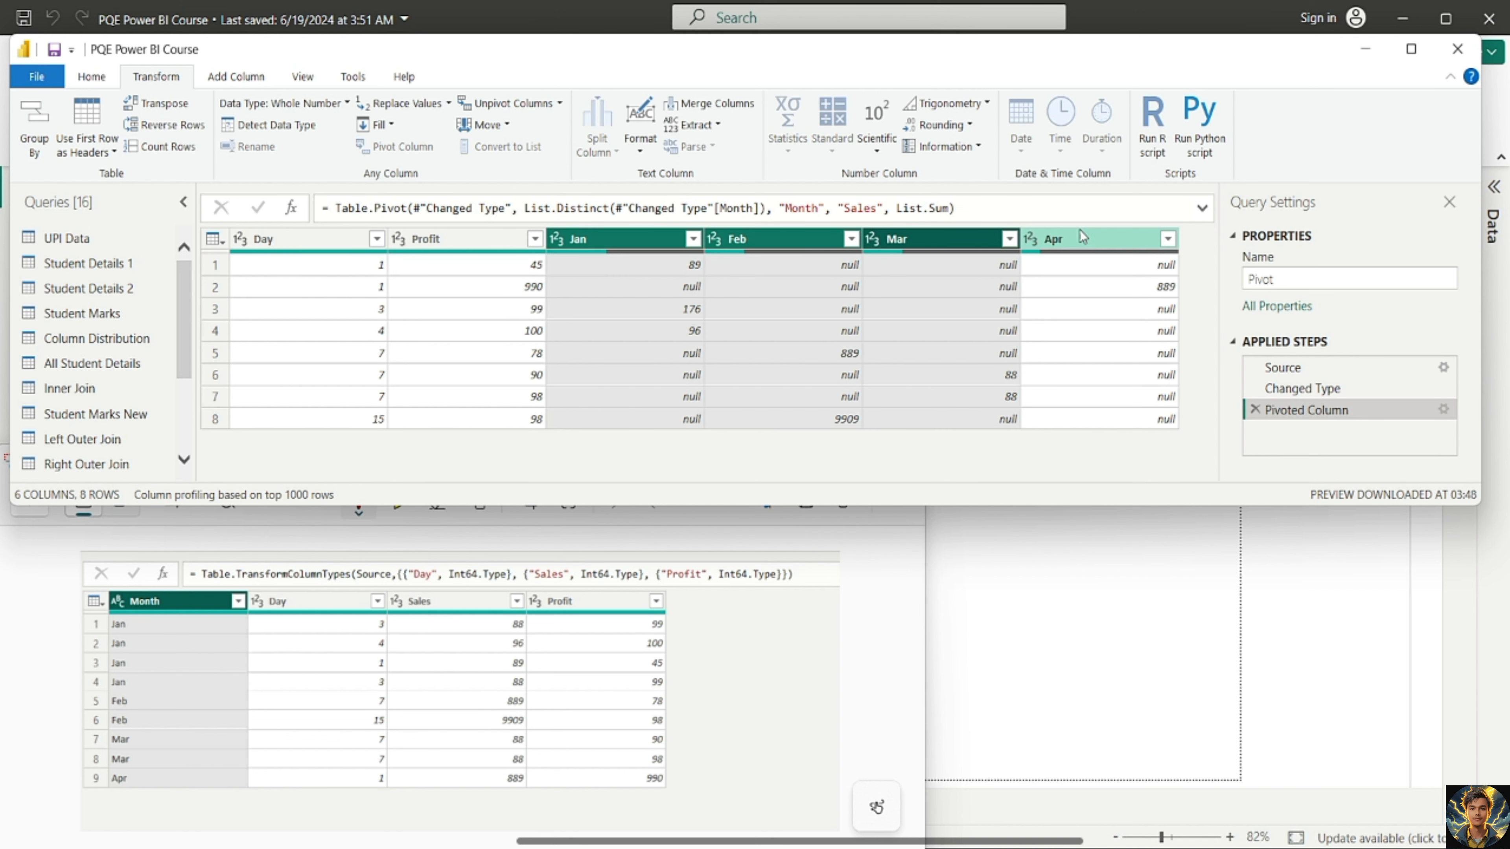
{"action": "left_click", "coordinate": [1120, 240], "text": "ctrl"}
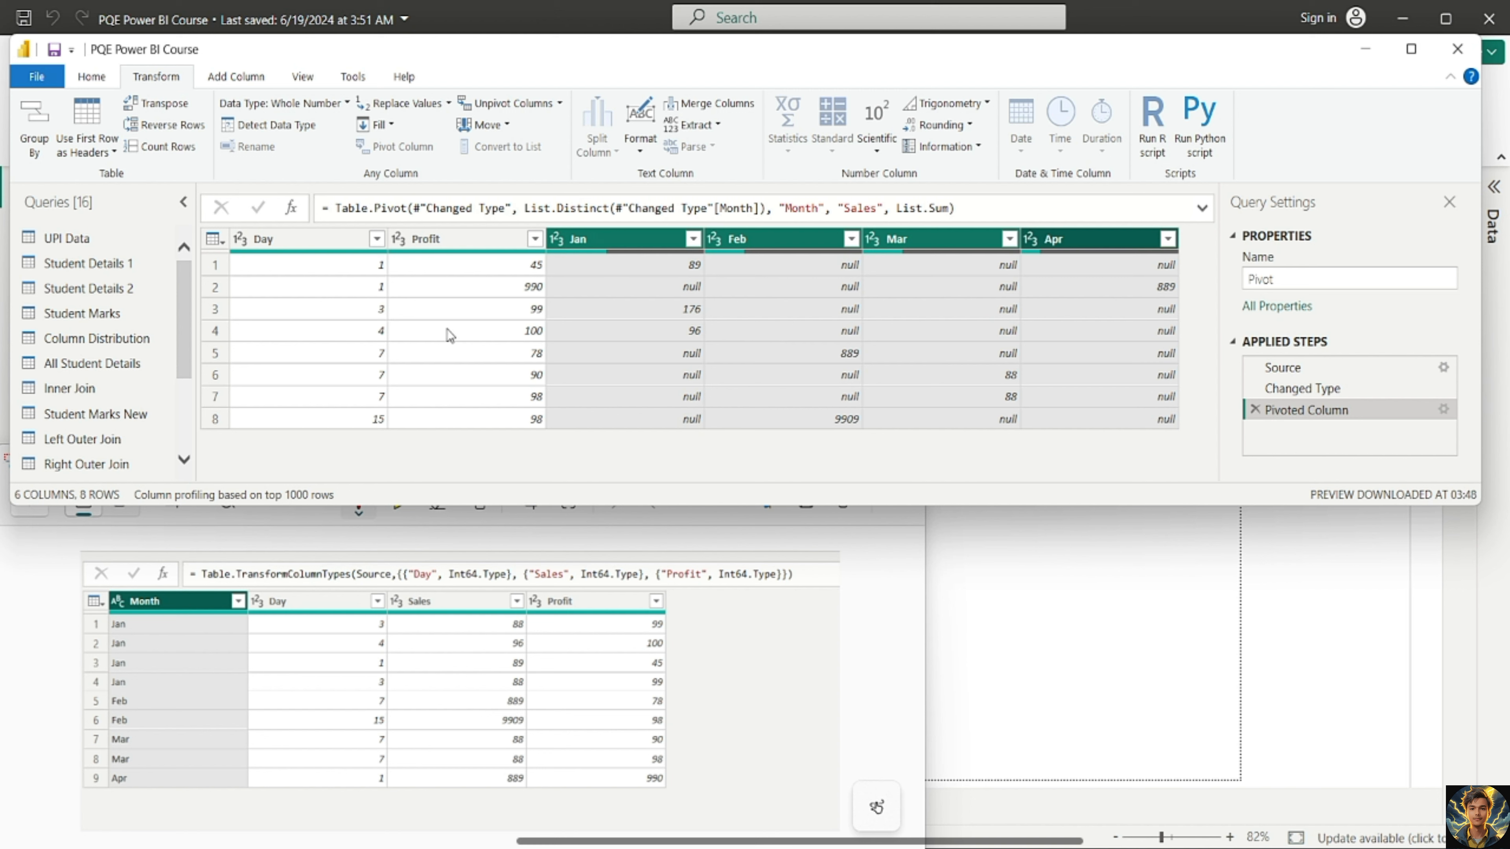
{"action": "left_click", "coordinate": [216, 311]}
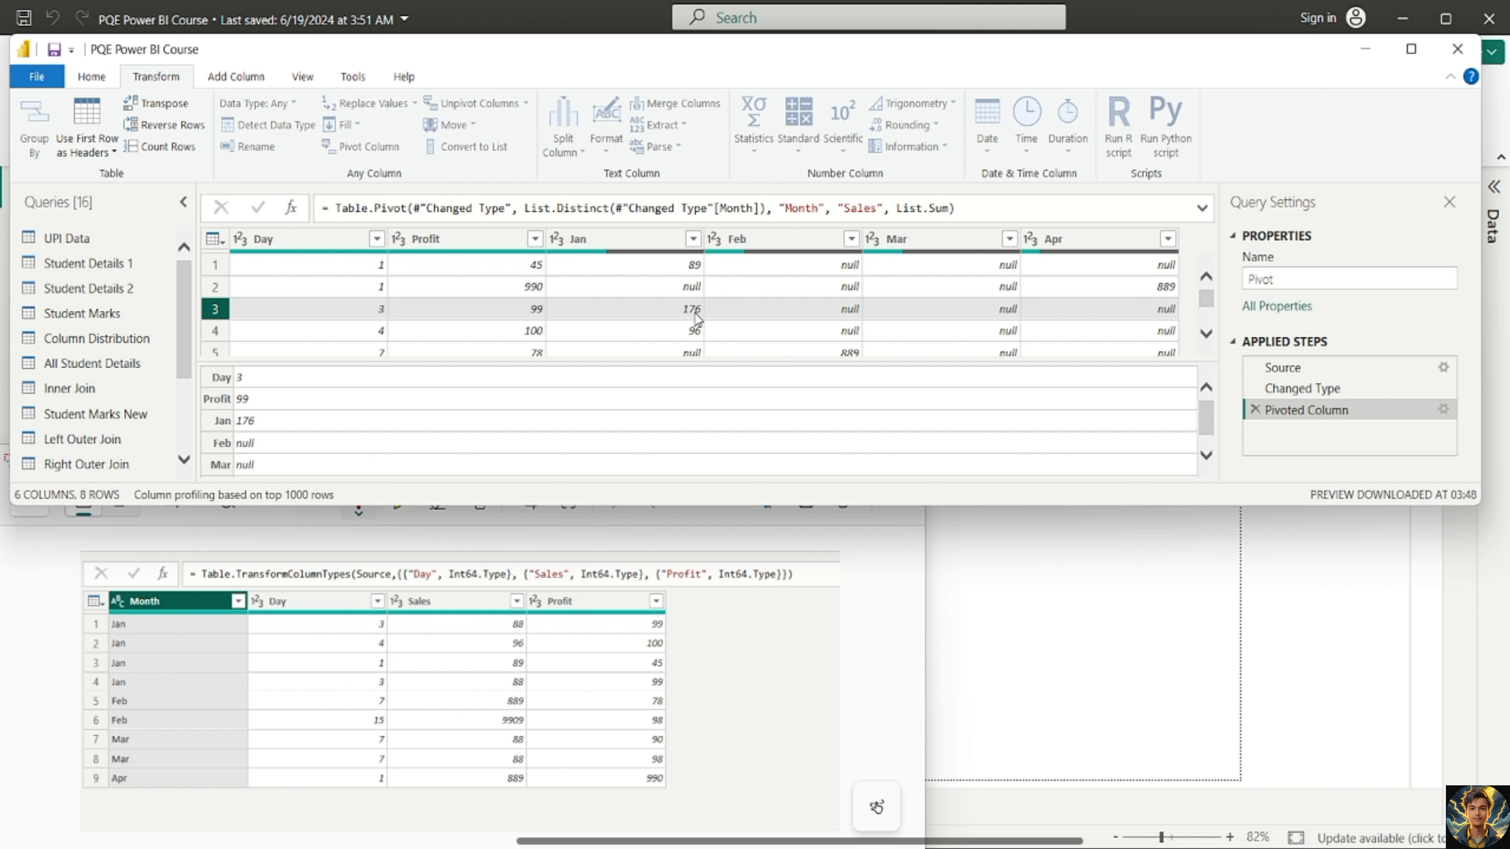
- Close the Snipping Tool capture of the original Pivot table and maximize the Power Query Editor window
{"action": "left_click", "coordinate": [879, 619]}
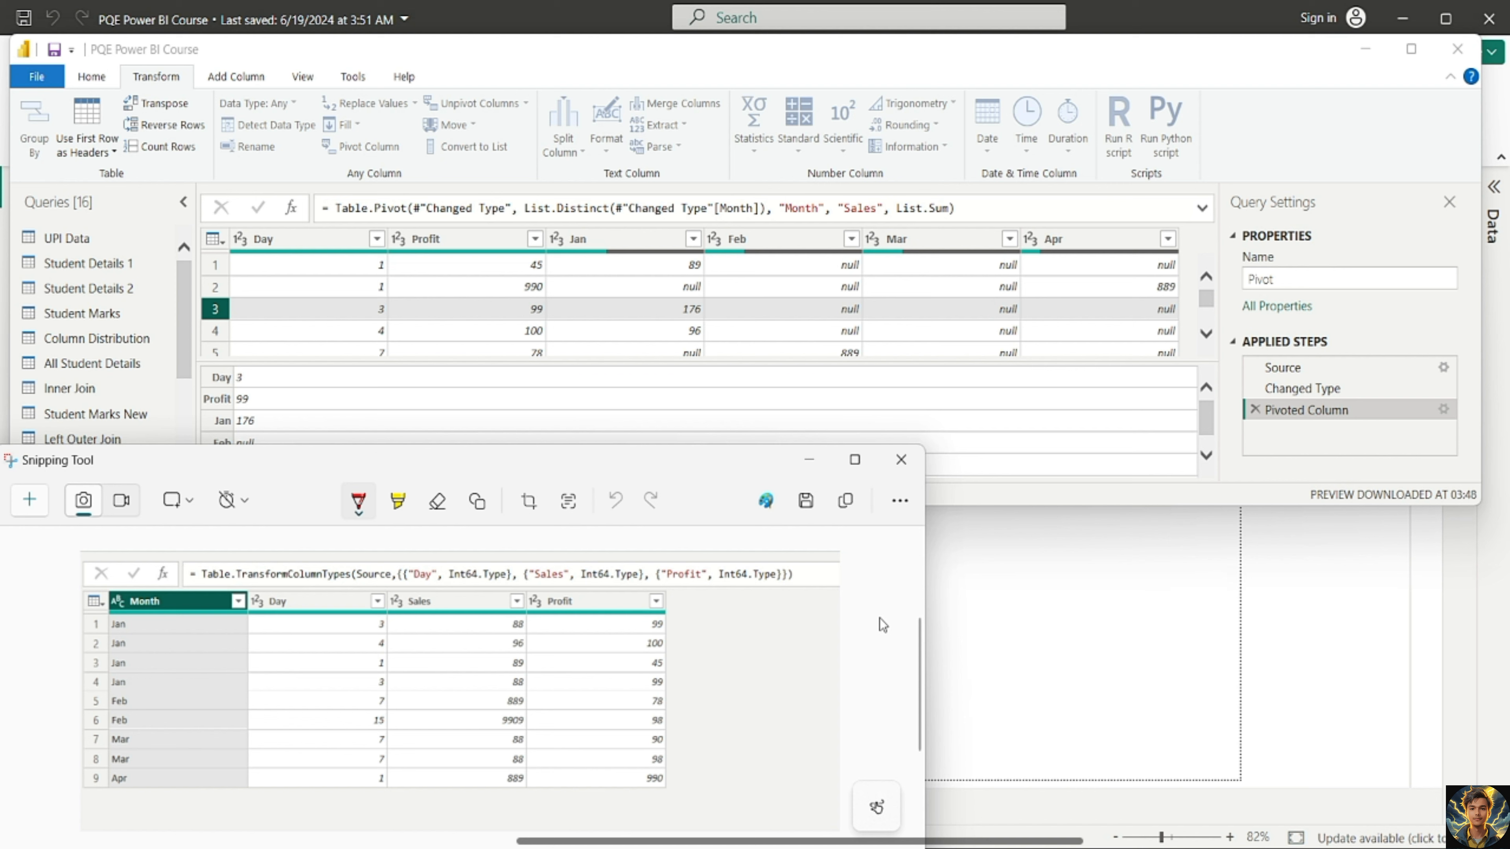
{"action": "left_click", "coordinate": [901, 466]}
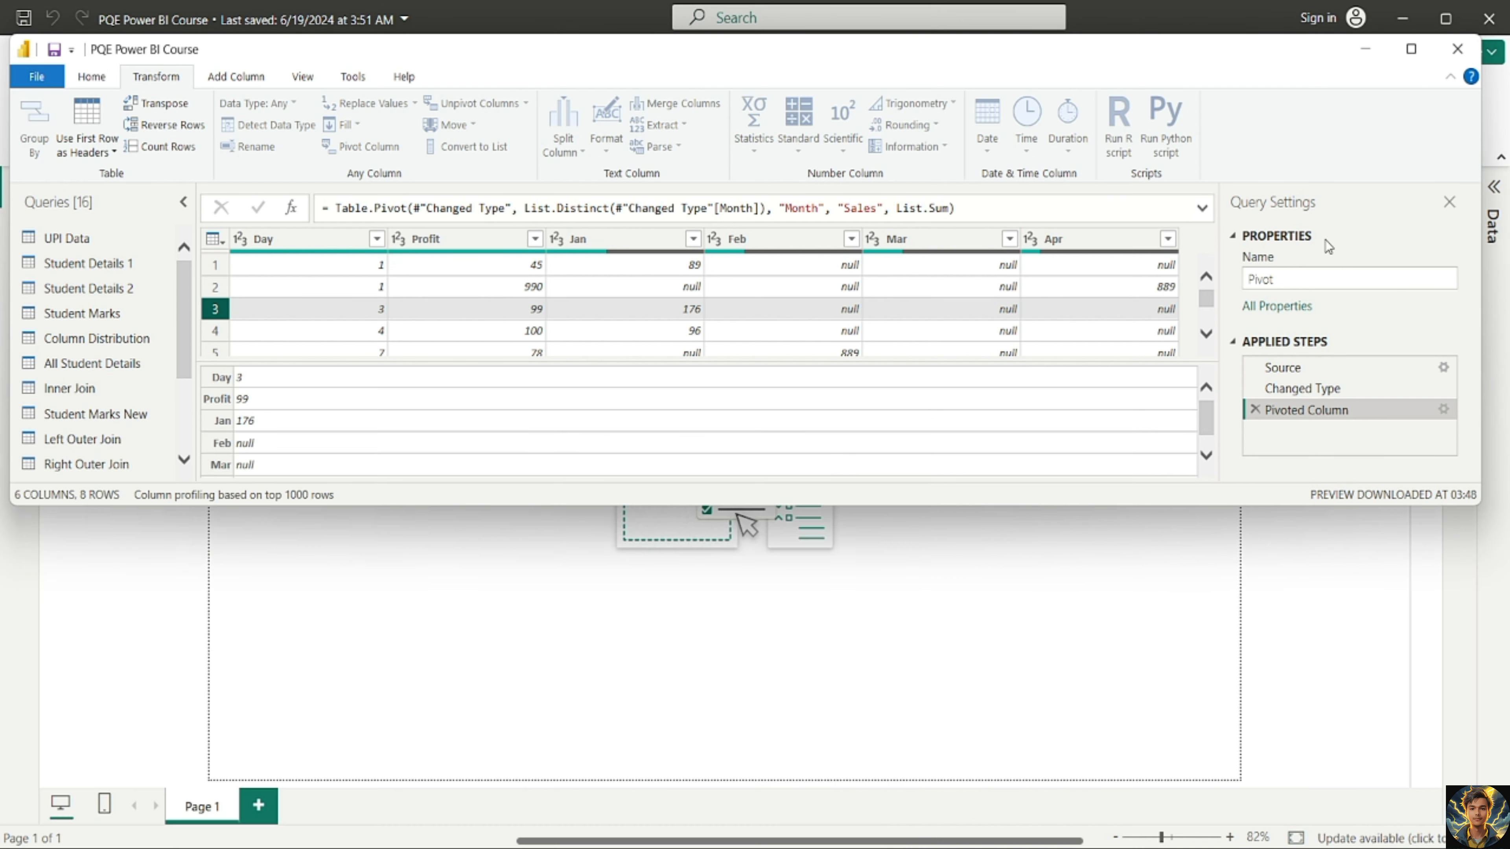
{"action": "left_click", "coordinate": [1412, 49]}
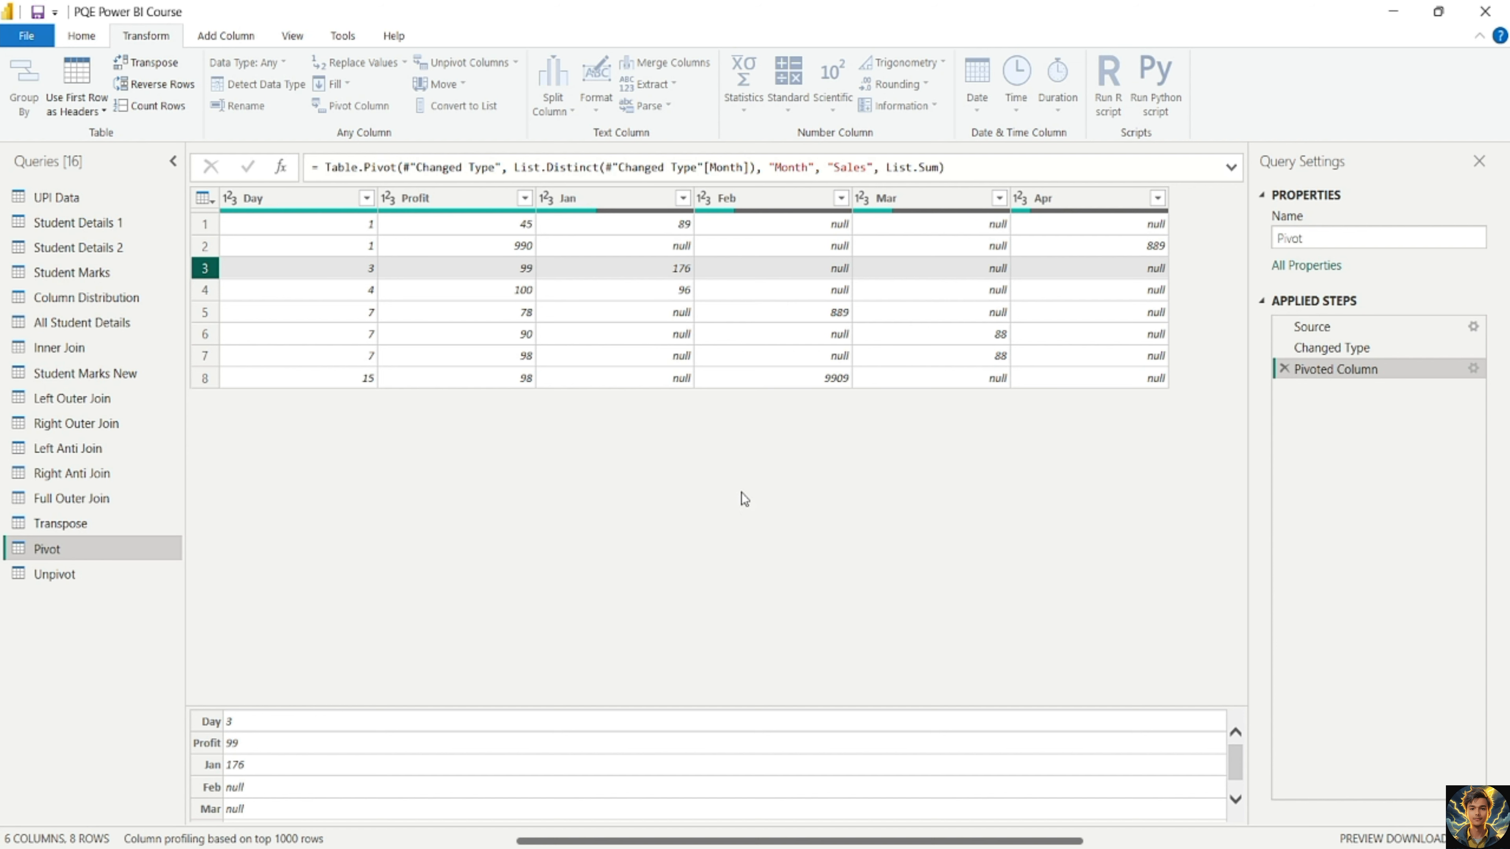
- Open the Unpivot query, look at its Jan column, and select the Items column
{"action": "left_click", "coordinate": [95, 583]}
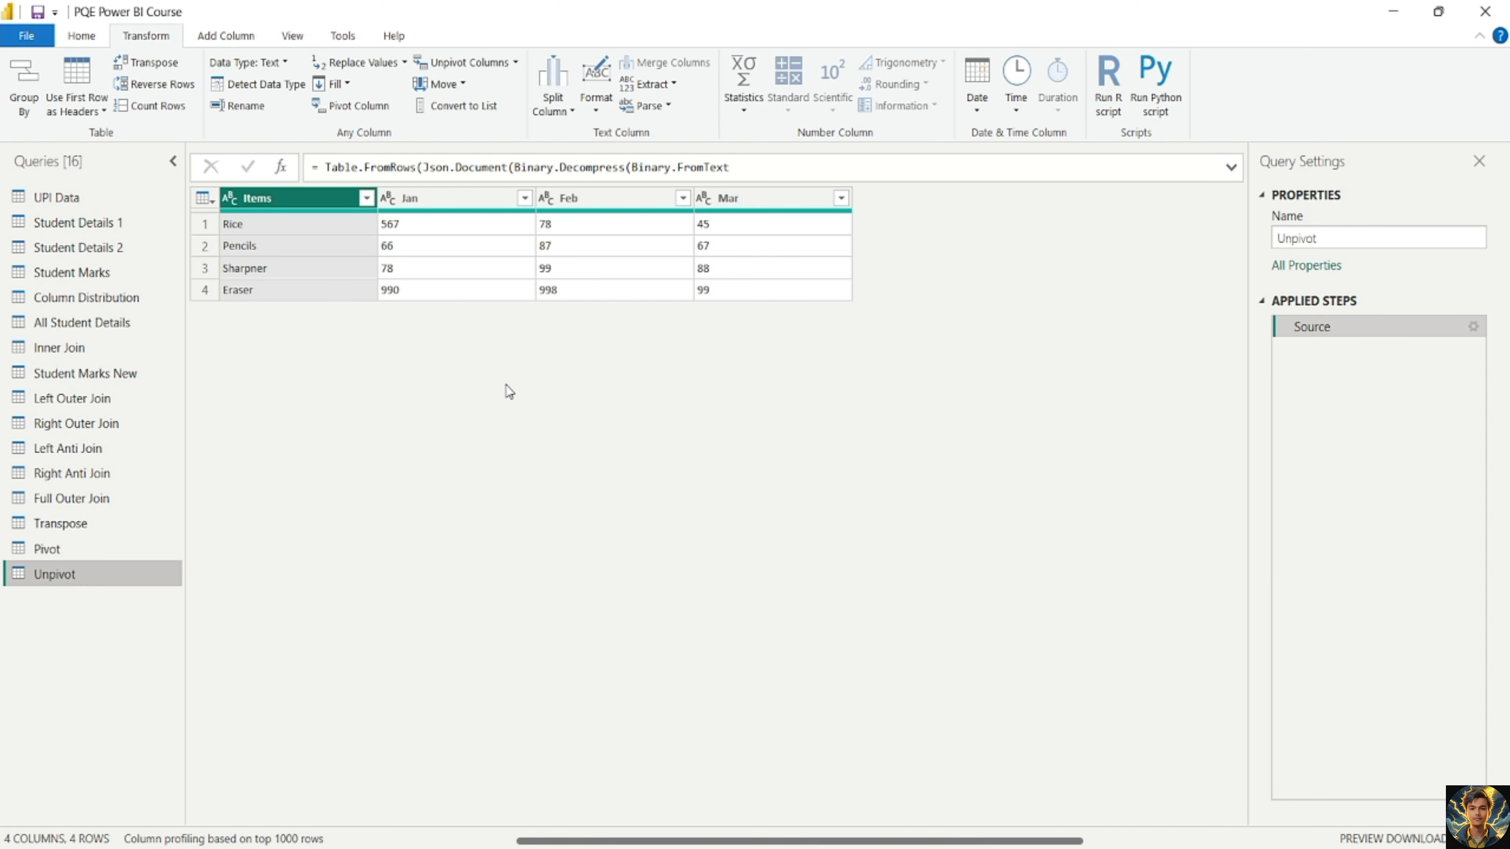
{"action": "left_click", "coordinate": [466, 205]}
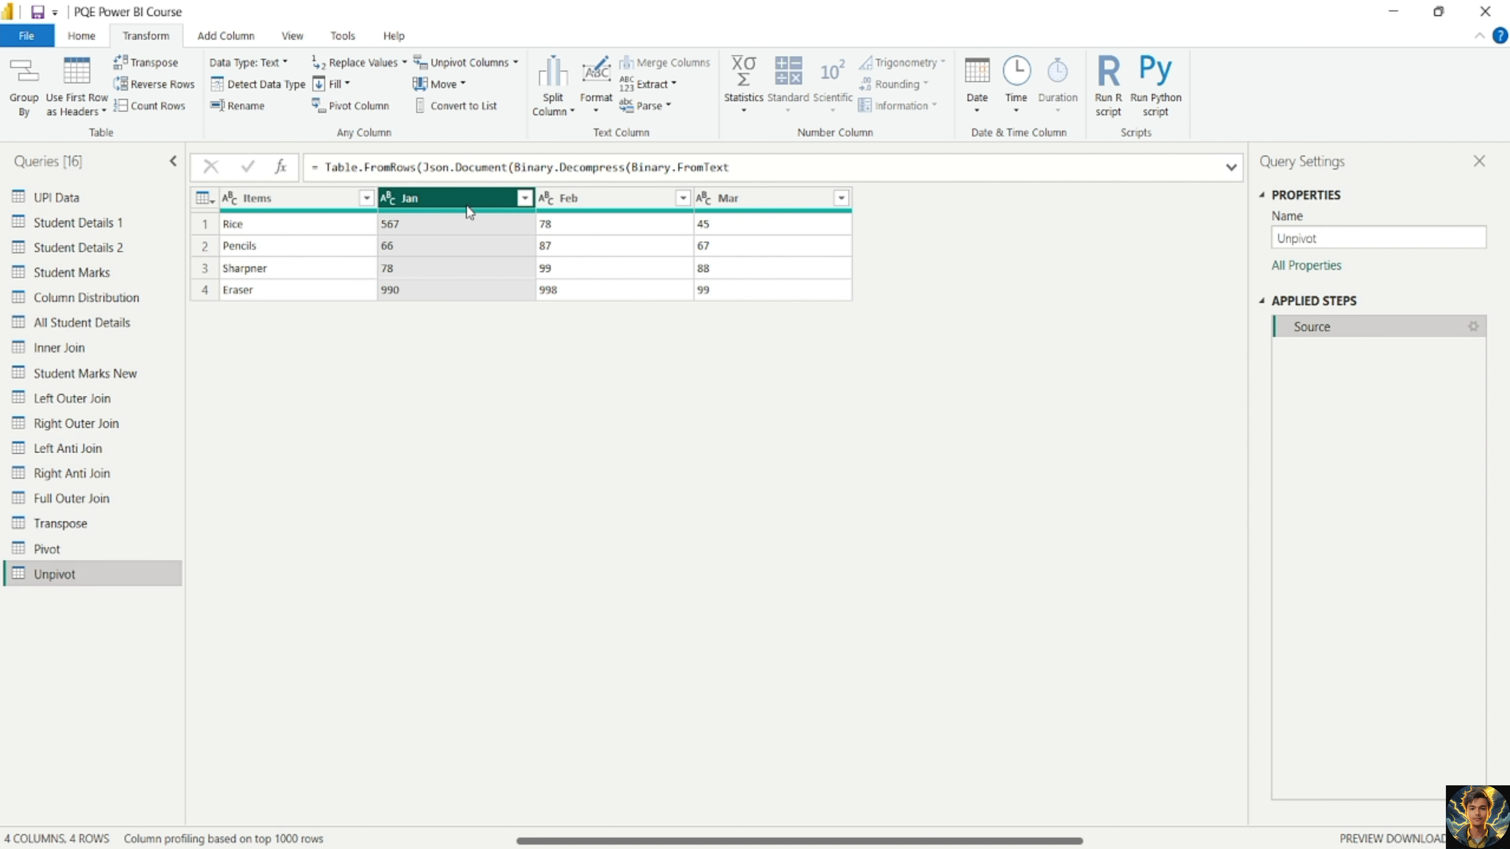
{"action": "left_click", "coordinate": [314, 198]}
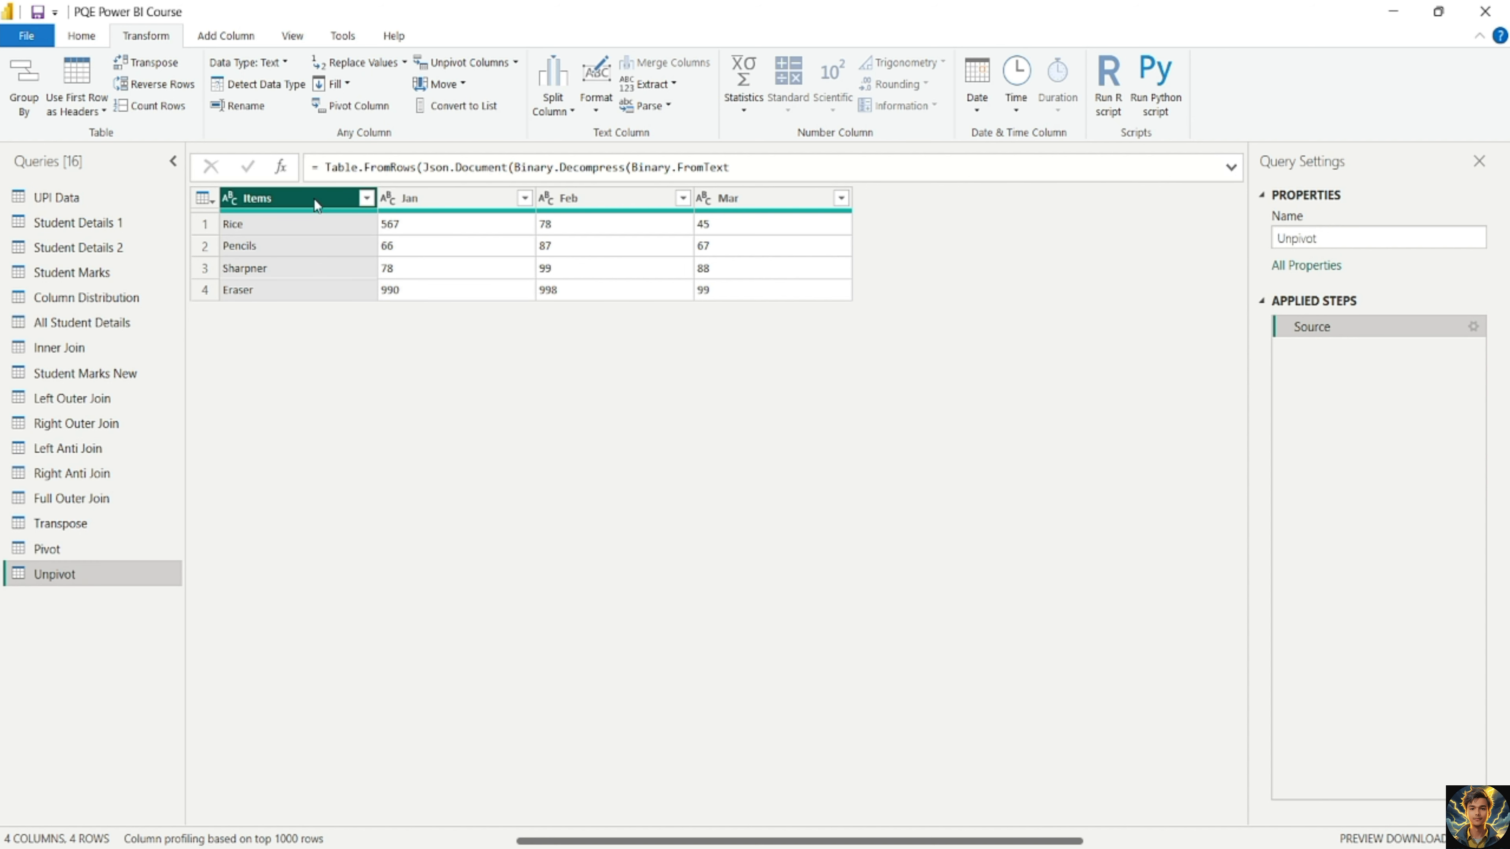
- Examine the Jan, Feb and Mar columns of the Unpivot table one at a time, including Jan's first value
{"action": "left_click", "coordinate": [475, 205]}
{"action": "left_click", "coordinate": [616, 203]}
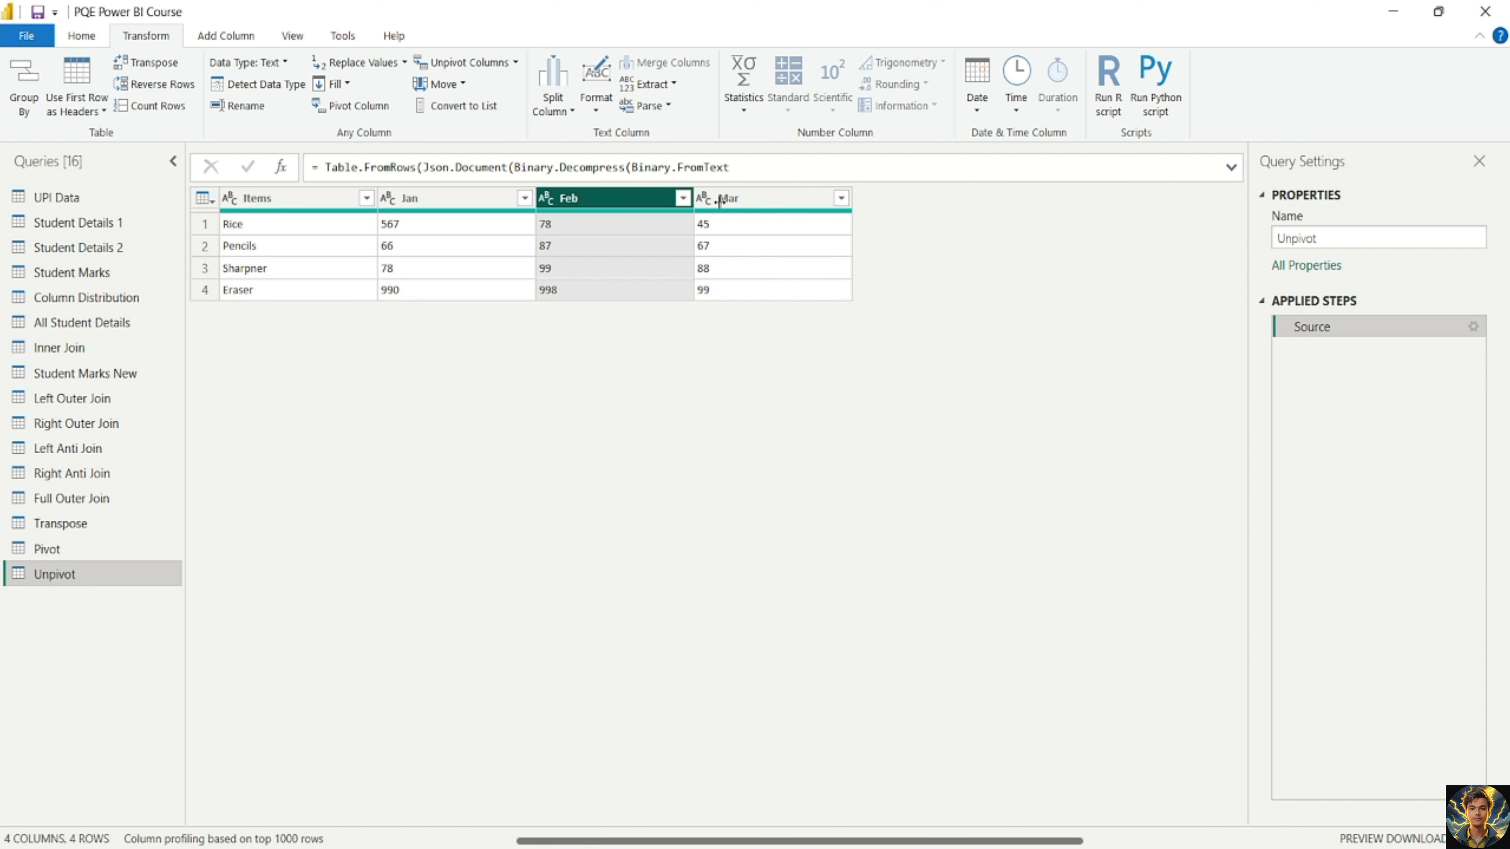
{"action": "left_click", "coordinate": [730, 204]}
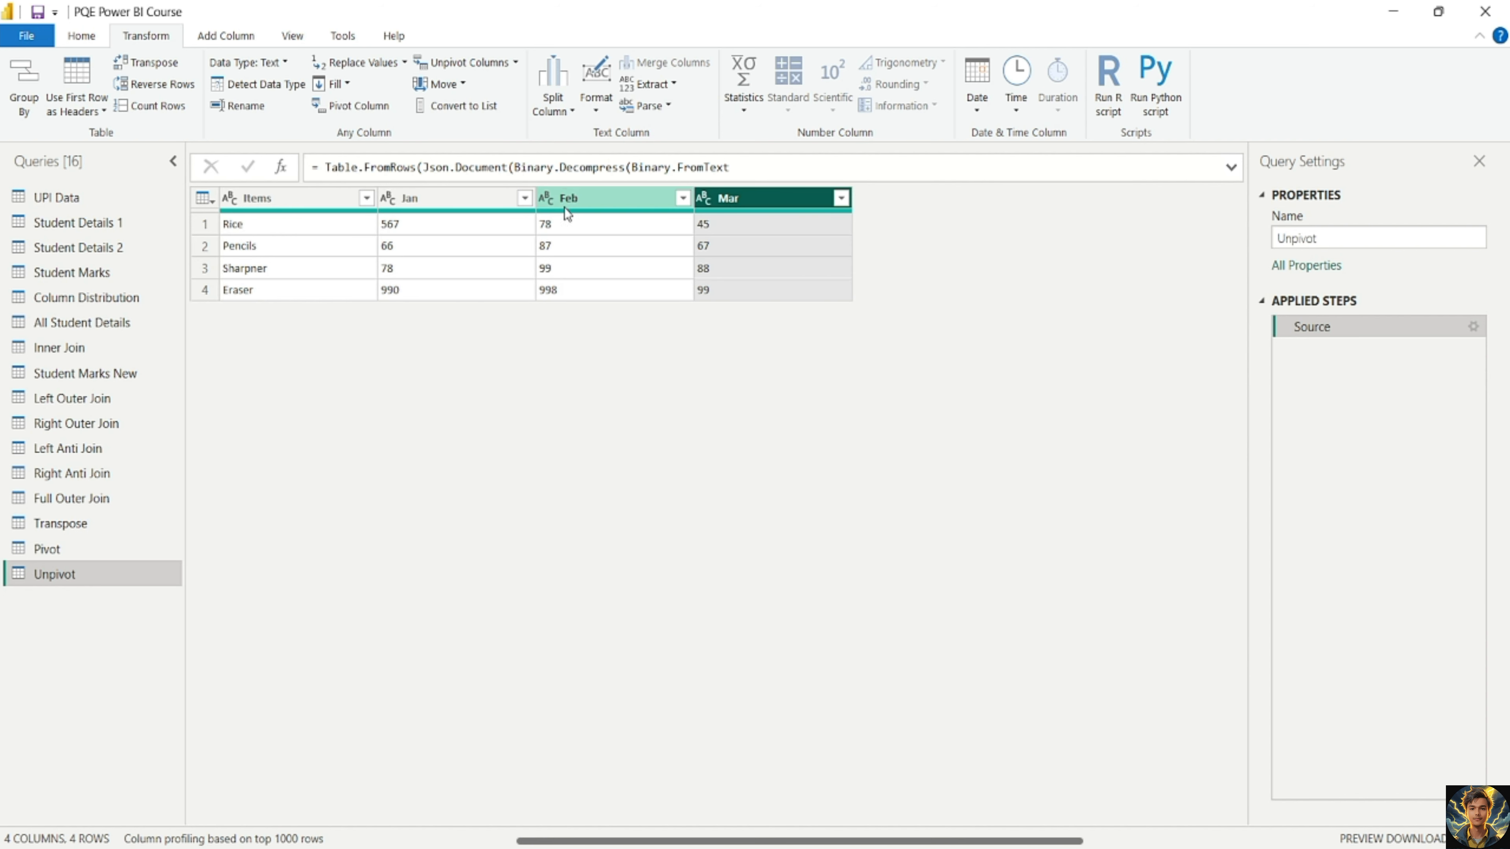
{"action": "left_click", "coordinate": [455, 205]}
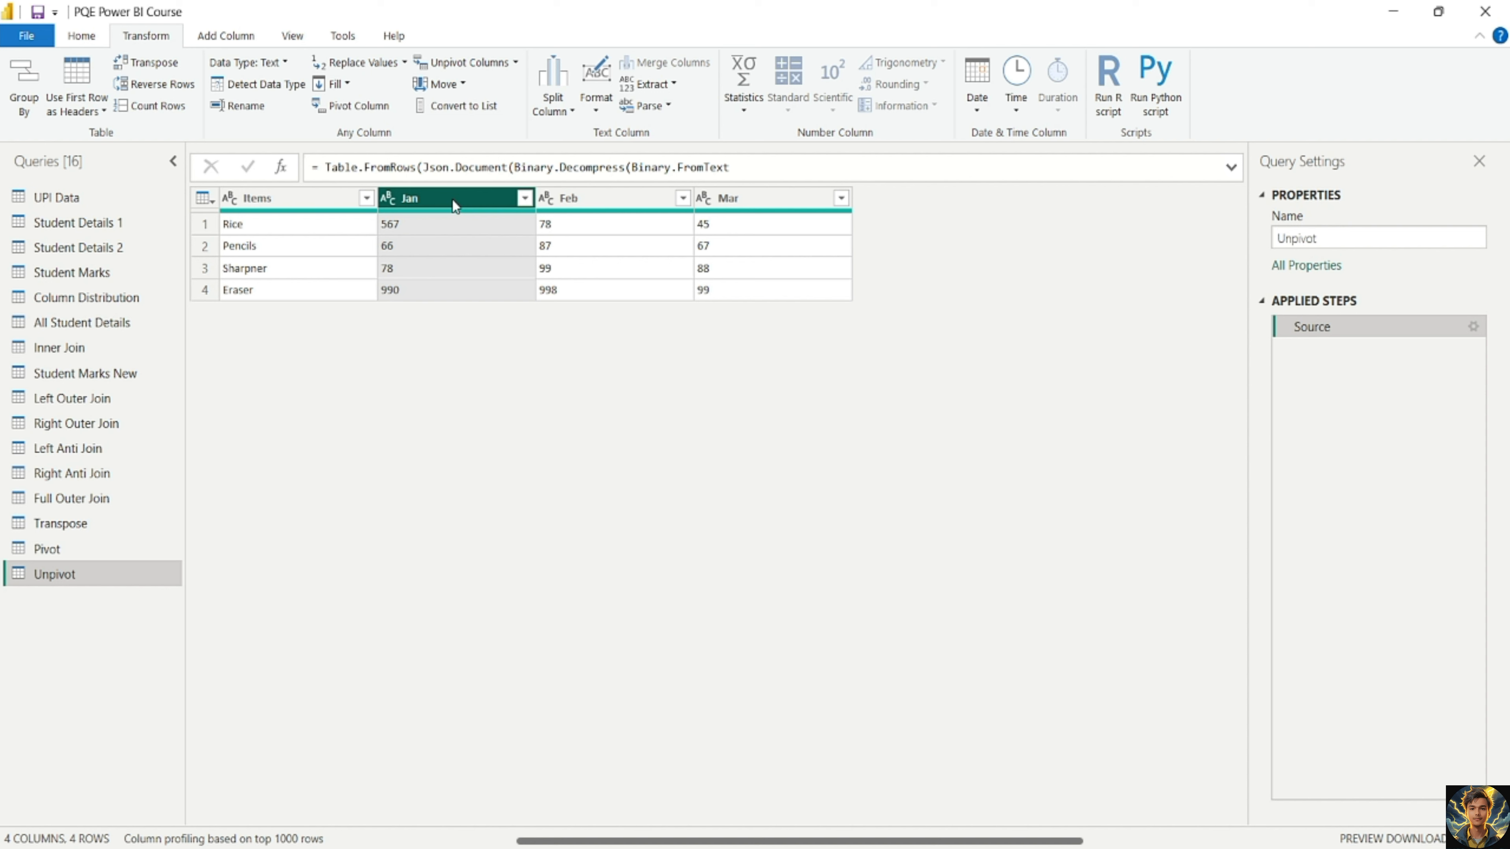
{"action": "left_click", "coordinate": [451, 230]}
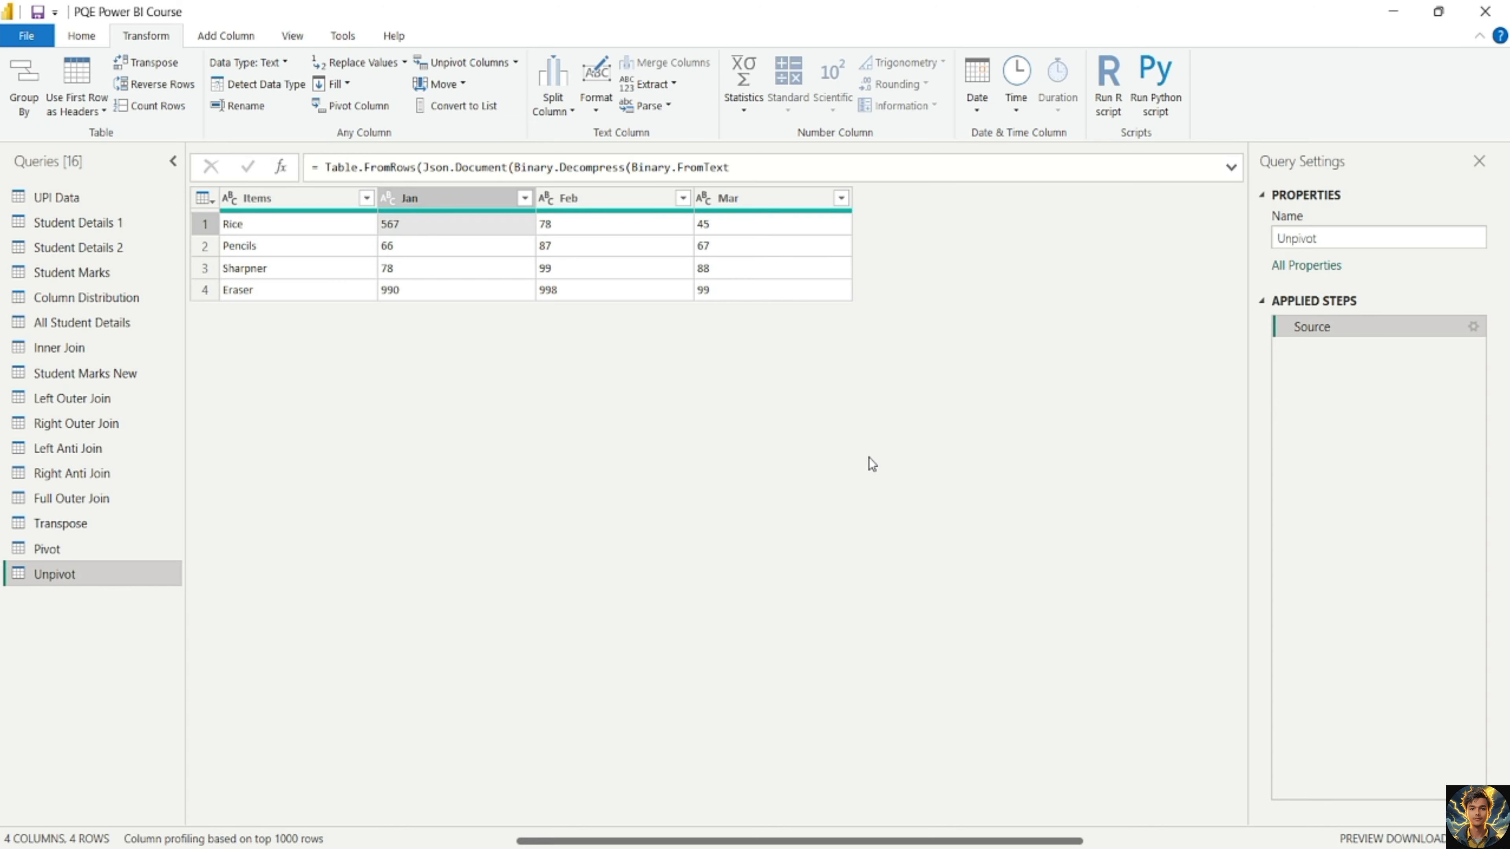
- Capture the original Unpivot table with Snipping Tool, open the capture and put its window out of the way
{"action": "key", "text": "super+shift+s"}
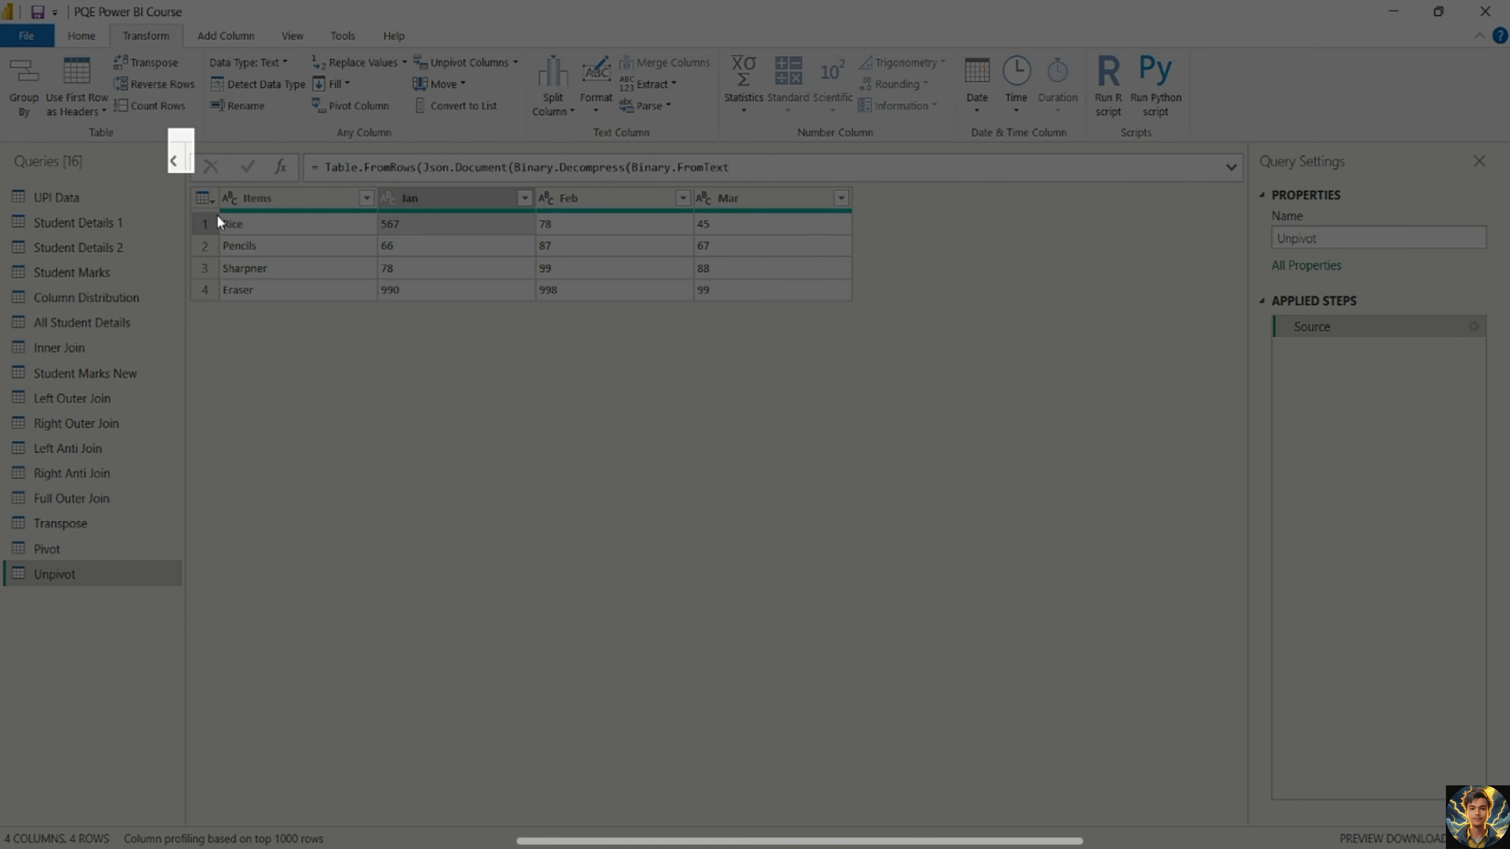
{"action": "left_click_drag", "start_coordinate": [220, 221], "coordinate": [944, 387]}
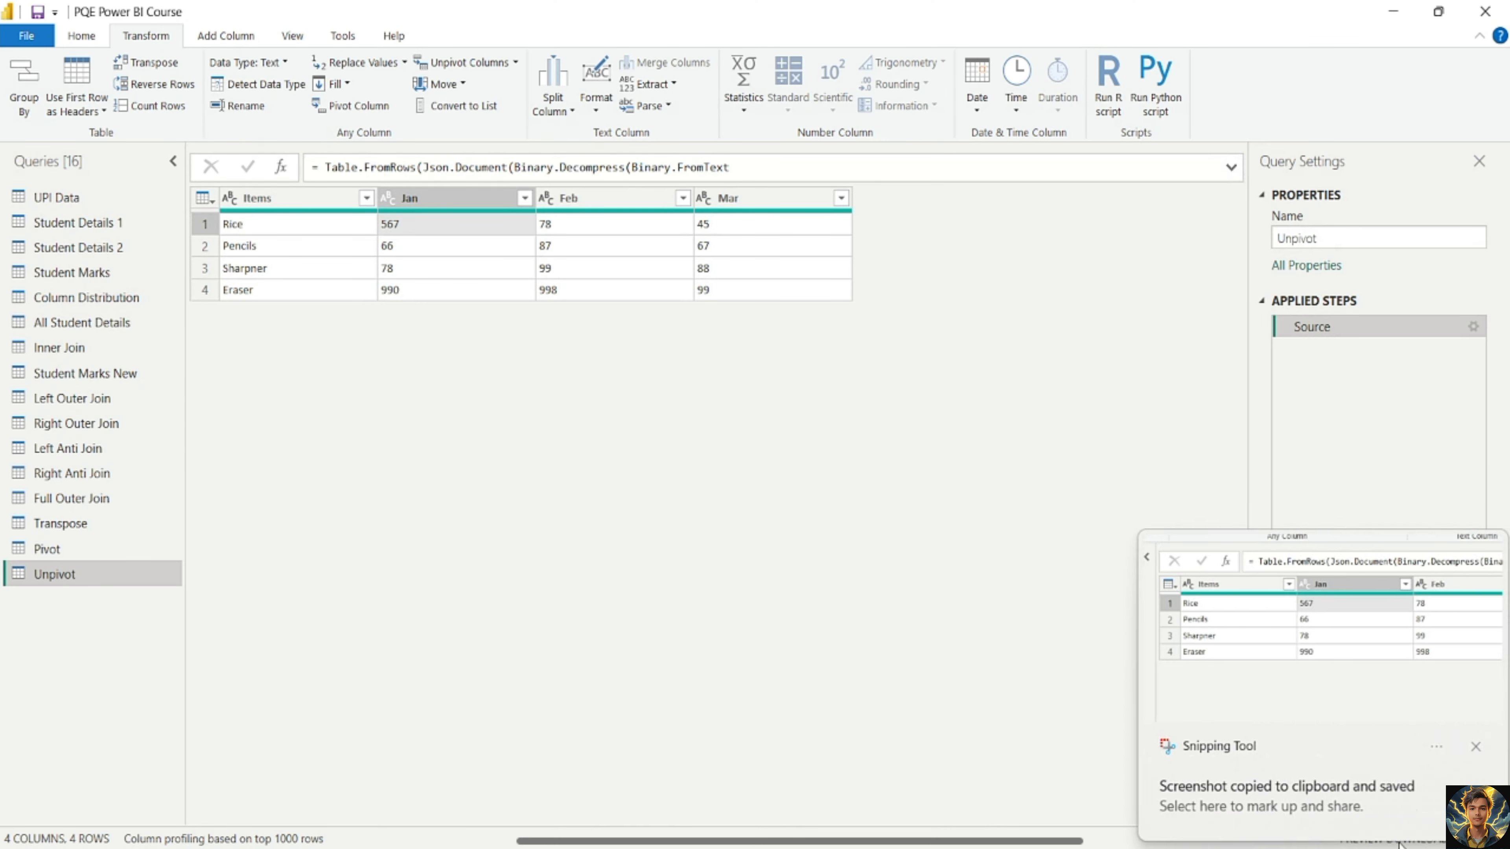
{"action": "left_click", "coordinate": [1358, 743]}
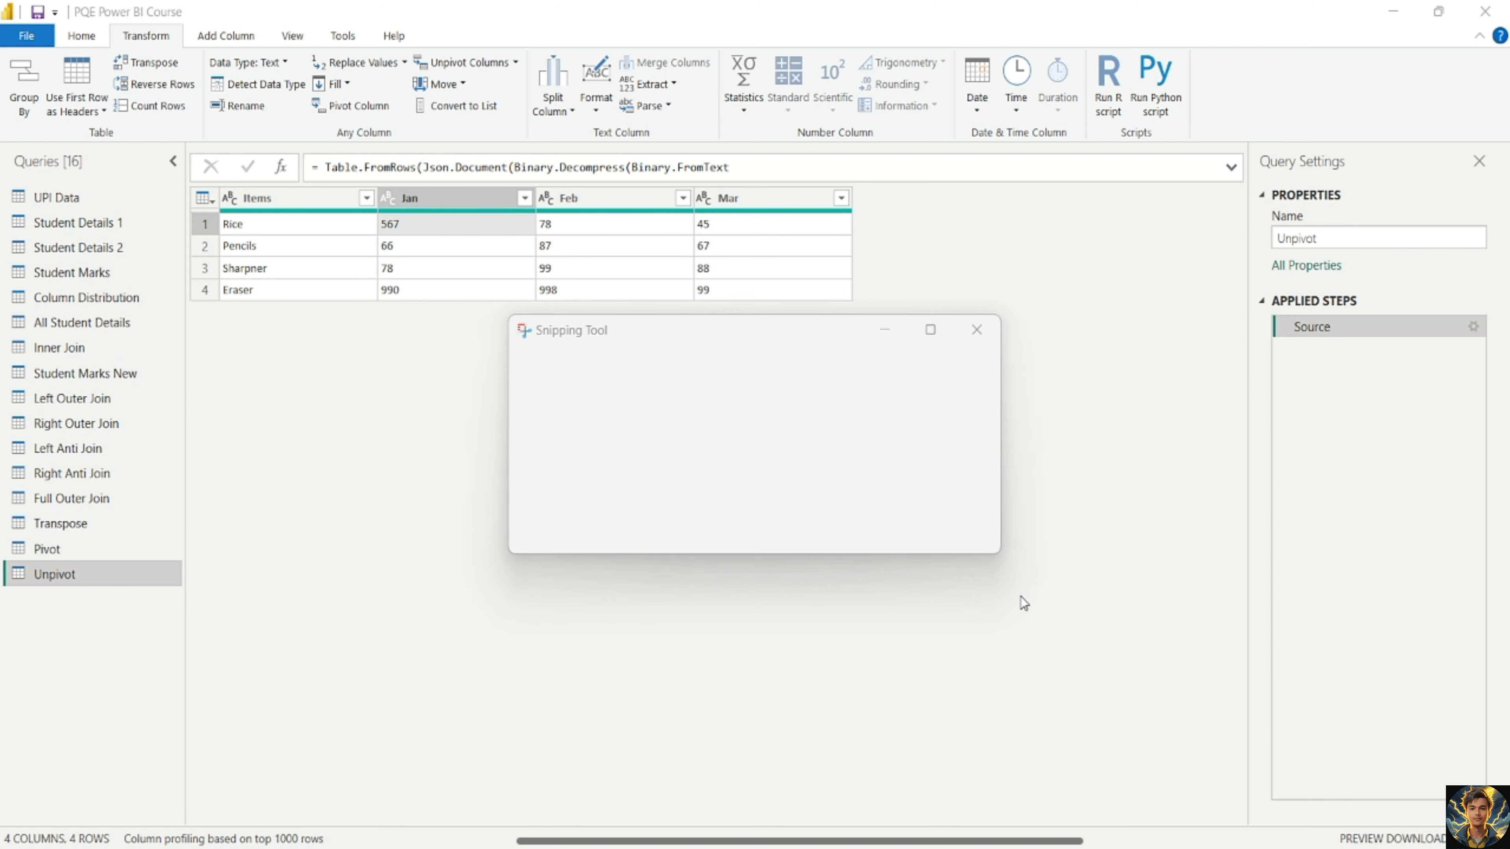
{"action": "left_click", "coordinate": [1414, 330]}
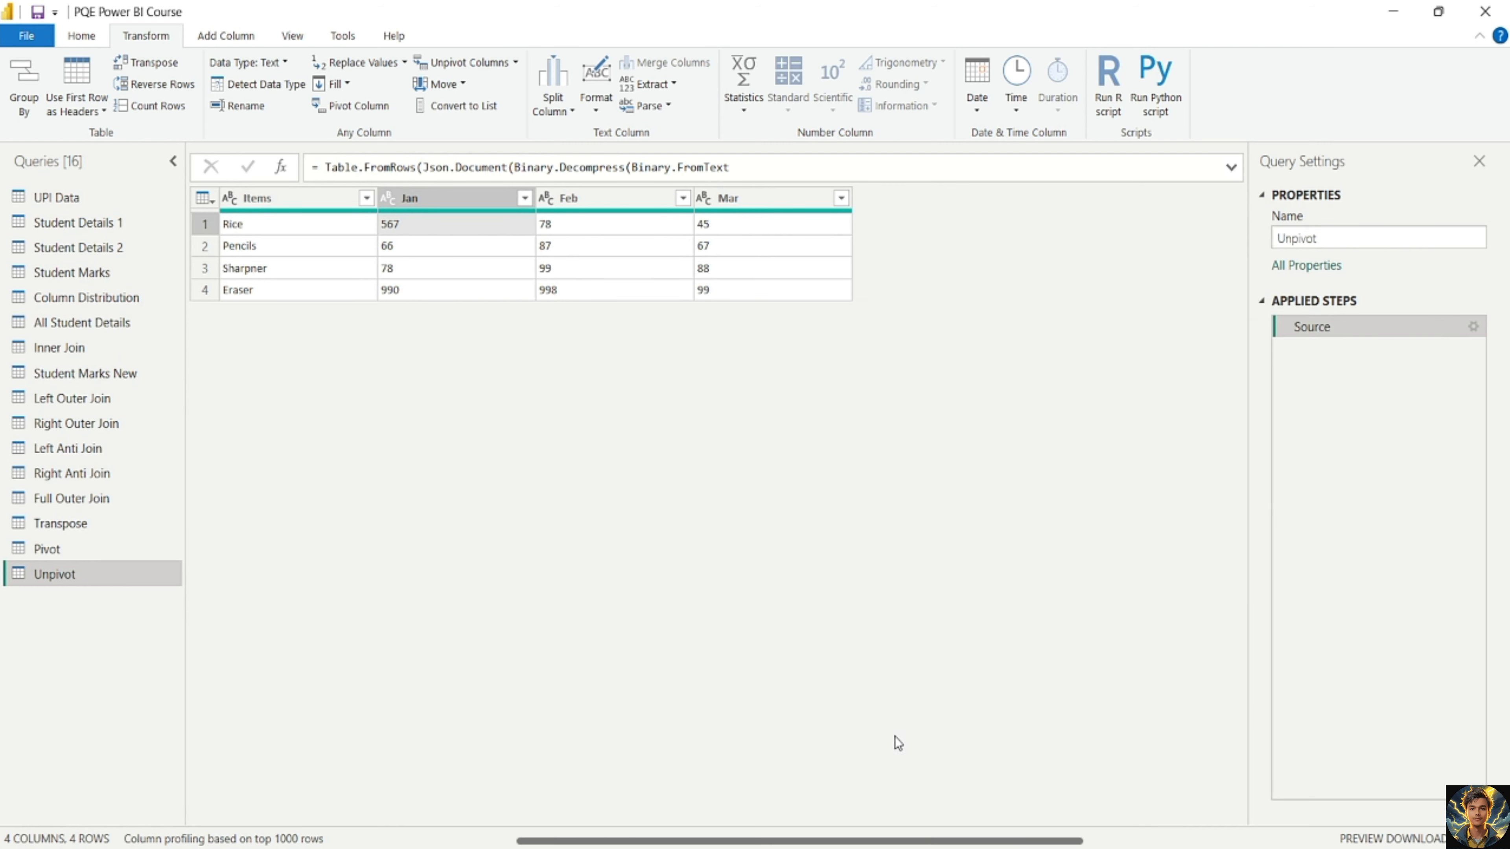
- Shrink the Power Query Editor window to the upper half of the screen and place the Snipping Tool capture below it
{"action": "key", "text": "super+Down"}
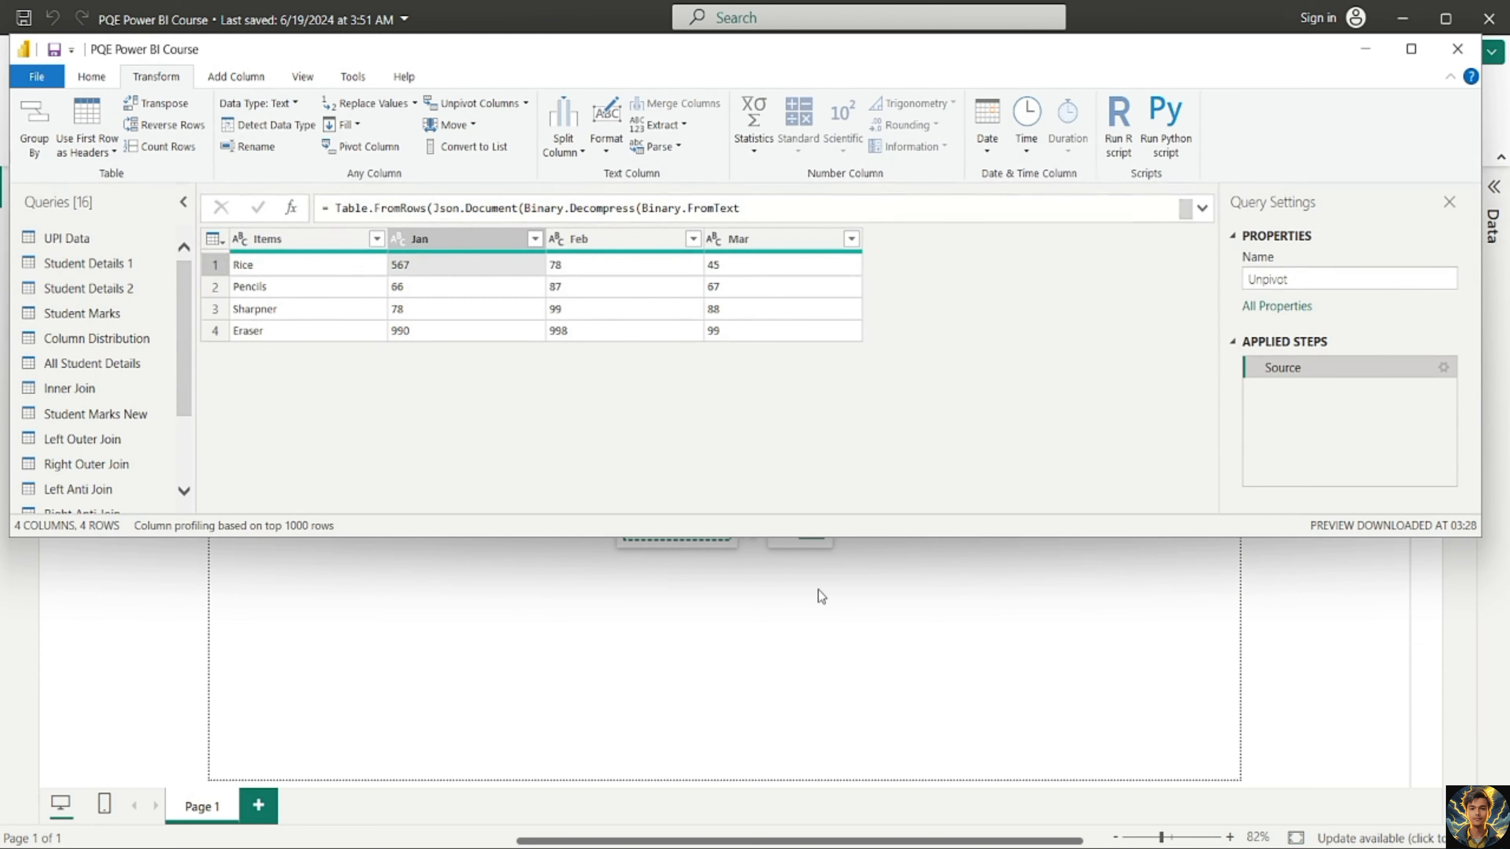
{"action": "left_click_drag", "start_coordinate": [783, 540], "coordinate": [776, 473]}
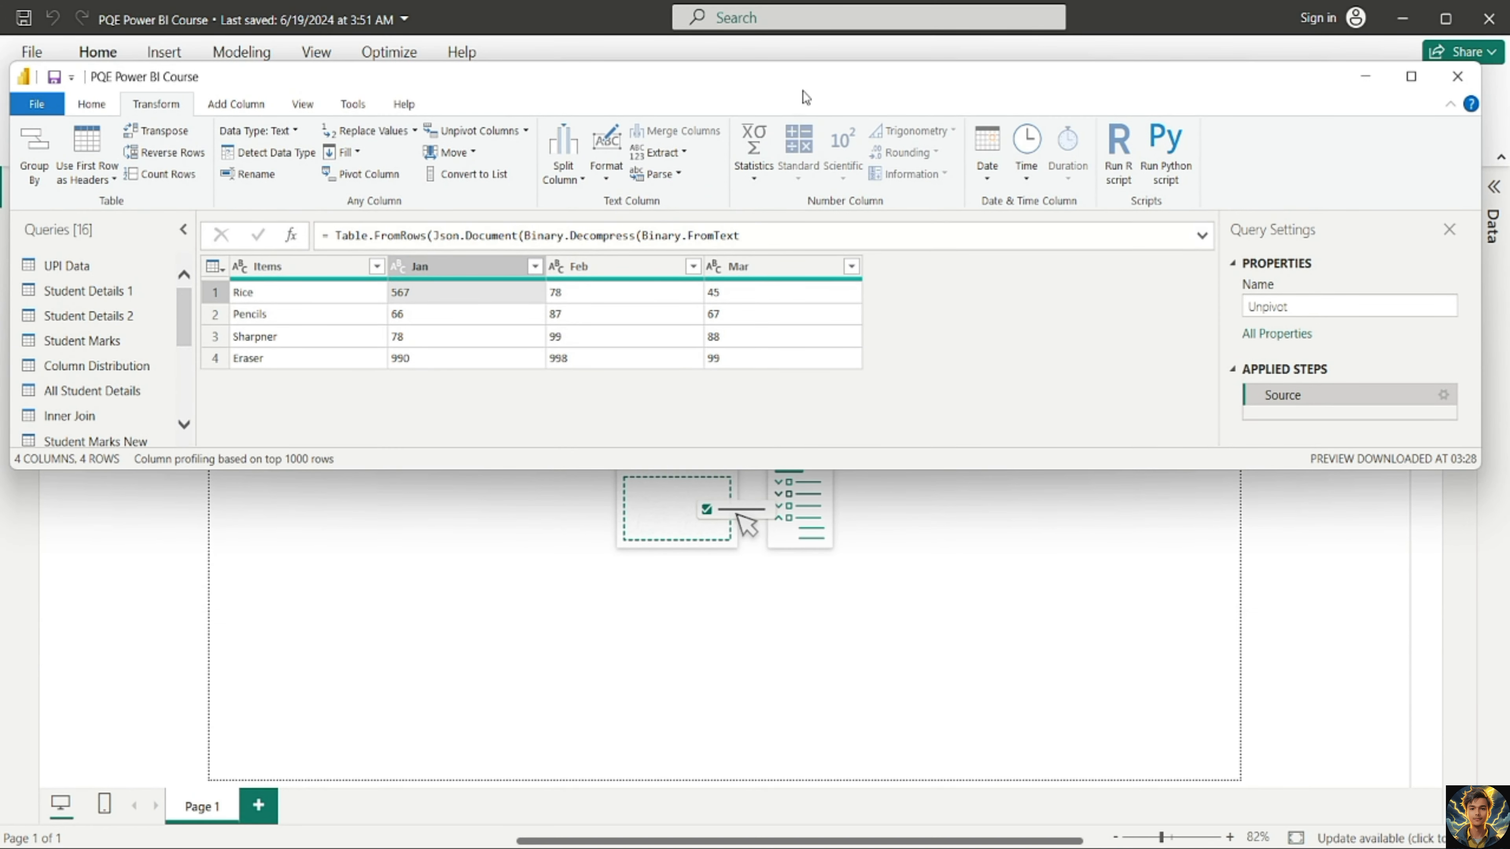
{"action": "left_click_drag", "start_coordinate": [801, 91], "coordinate": [796, 44]}
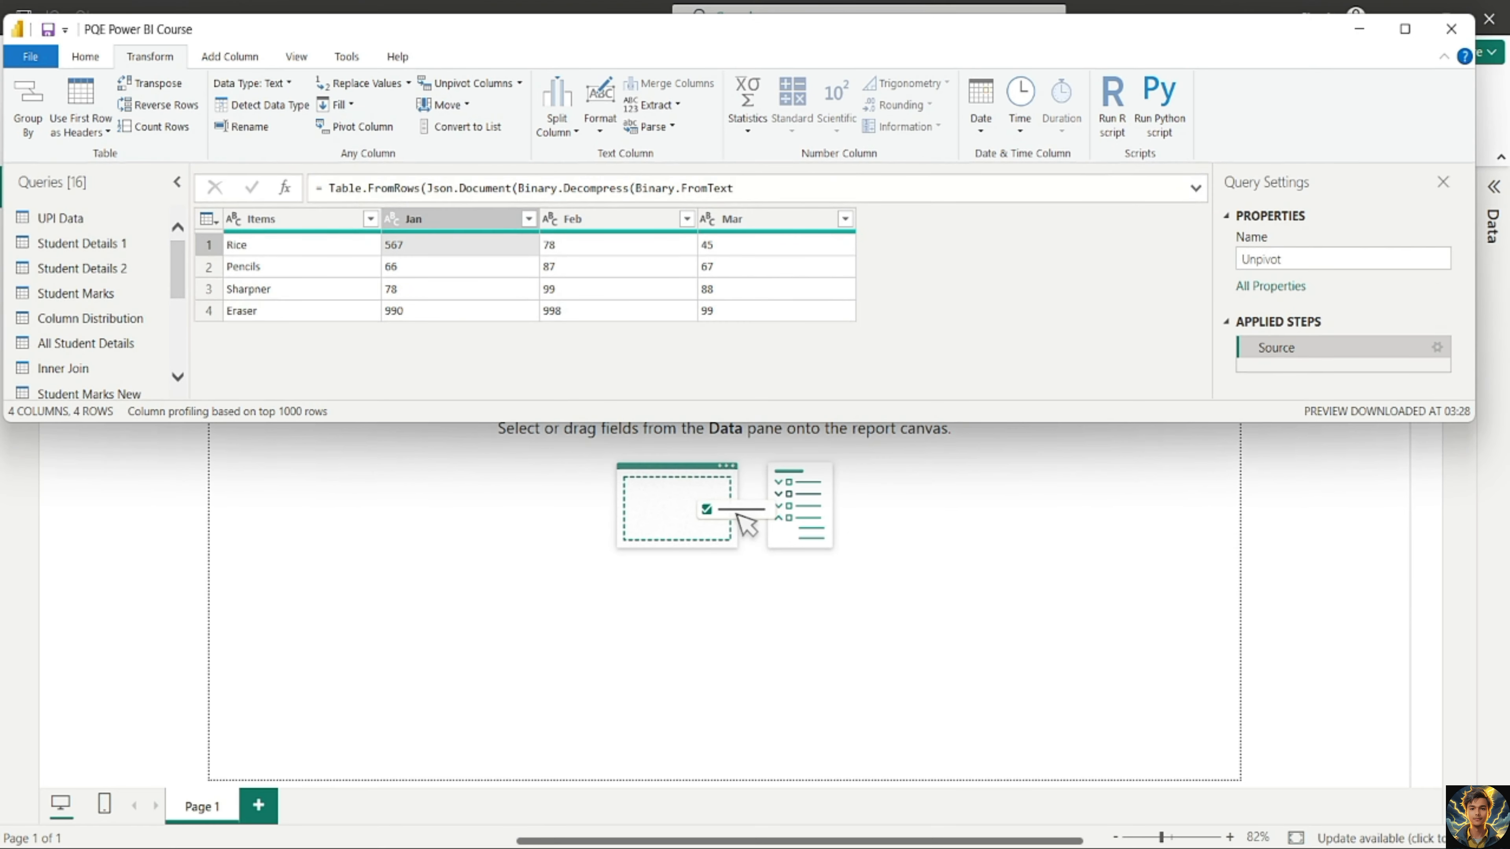
{"action": "left_click", "coordinate": [1096, 847]}
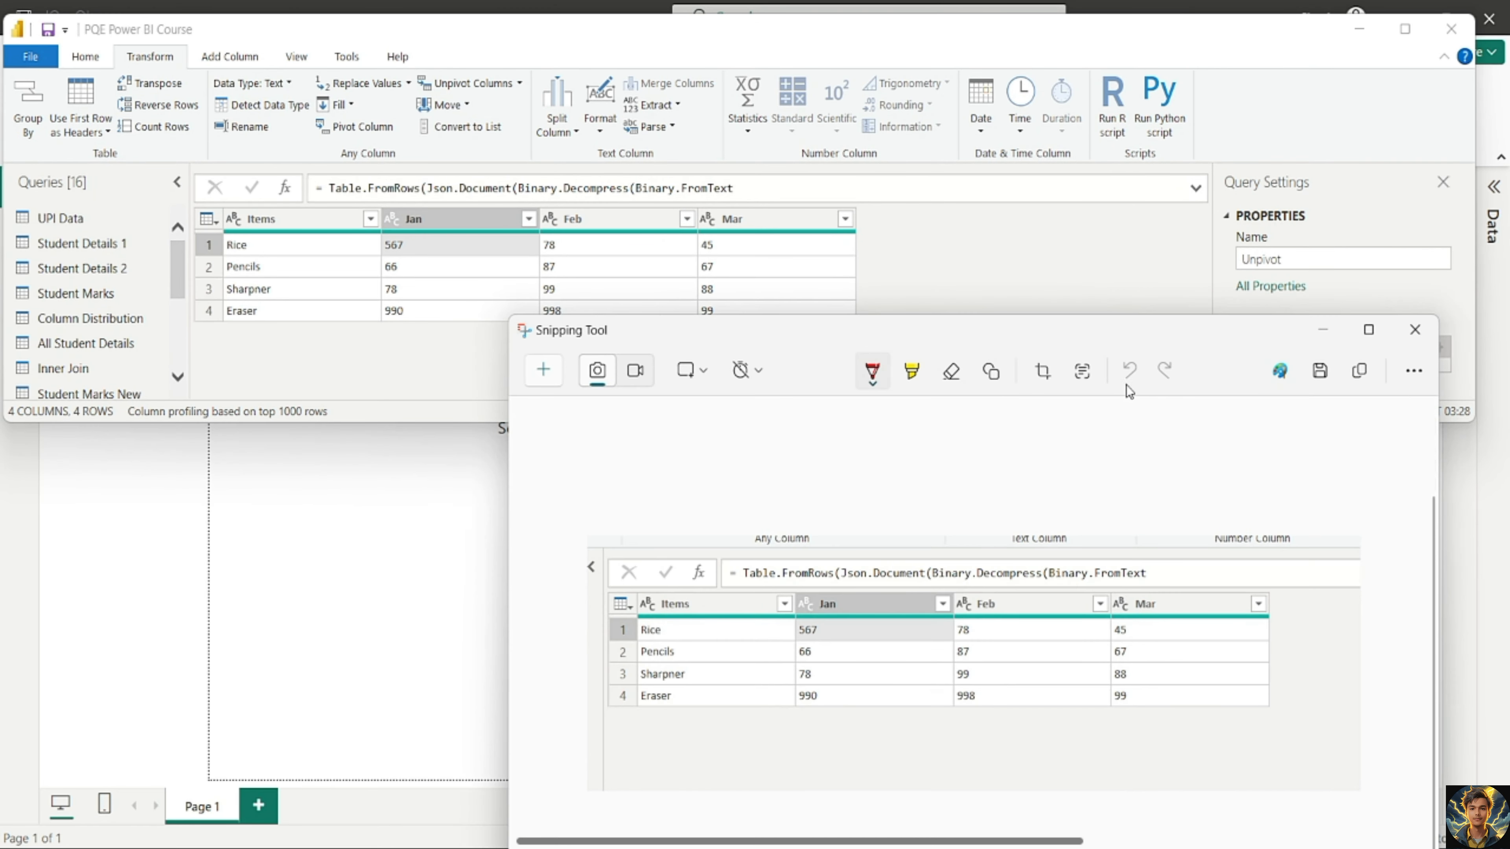
{"action": "left_click_drag", "start_coordinate": [1072, 316], "coordinate": [655, 479]}
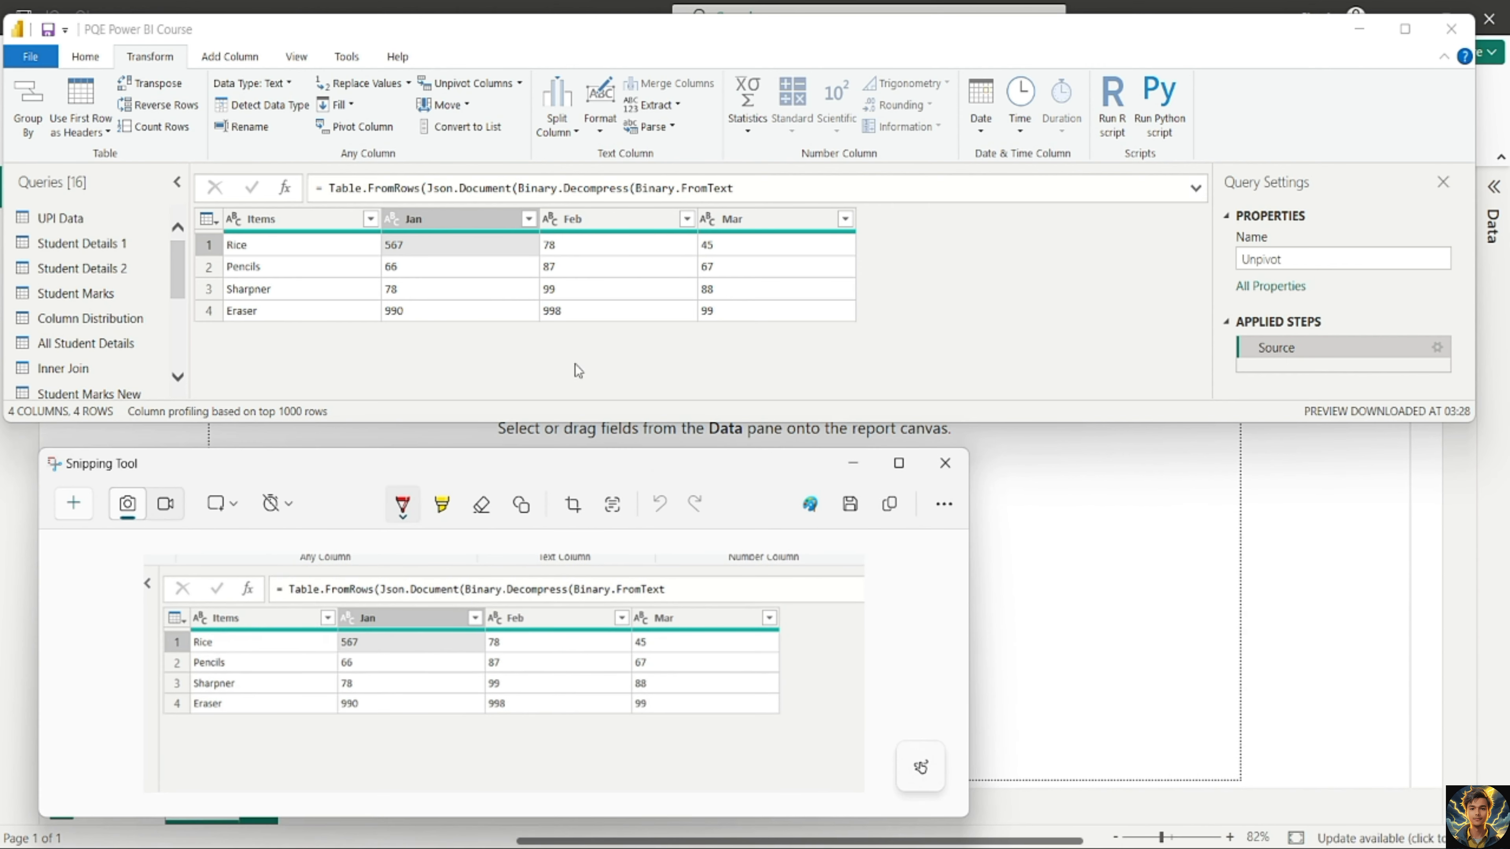
- Unpivot the Jan, Feb and Mar columns of the Unpivot query, leaving Items as it is
{"action": "left_click", "coordinate": [473, 226]}
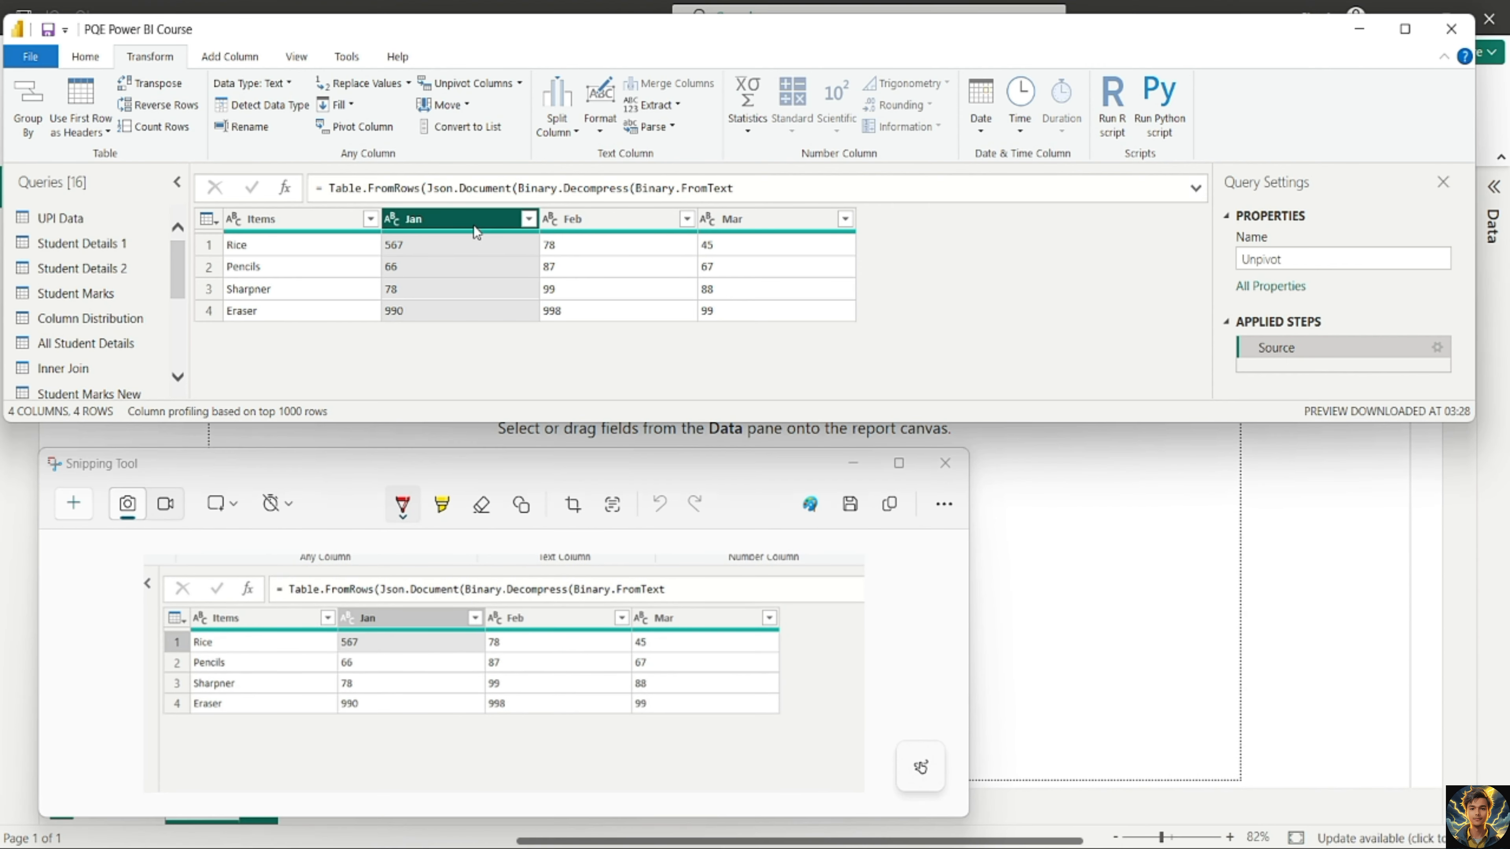
{"action": "left_click", "coordinate": [609, 228], "text": "ctrl"}
{"action": "left_click", "coordinate": [757, 221], "text": "ctrl"}
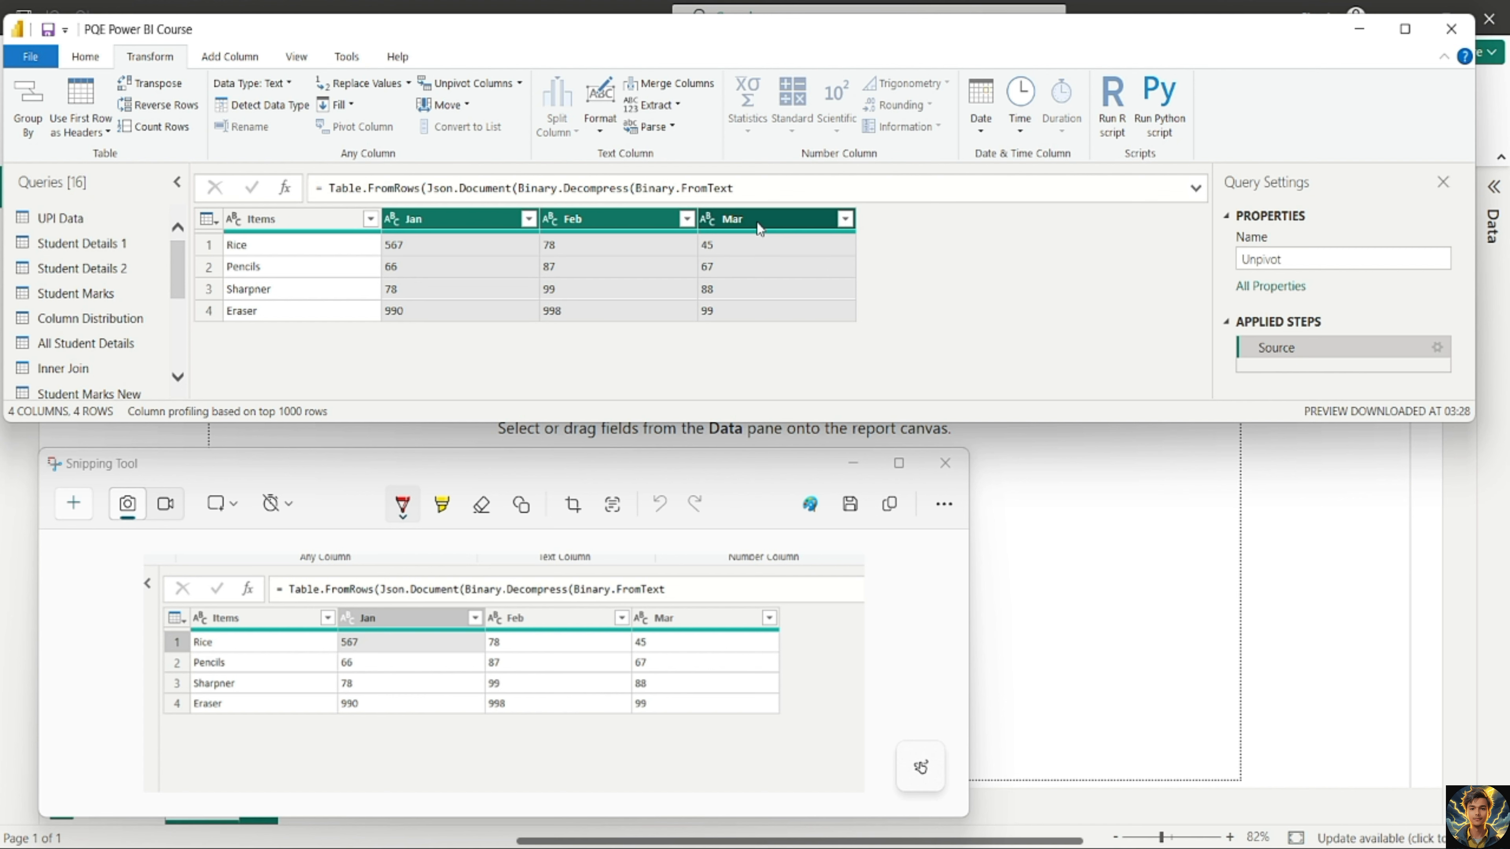
{"action": "left_click", "coordinate": [473, 86]}
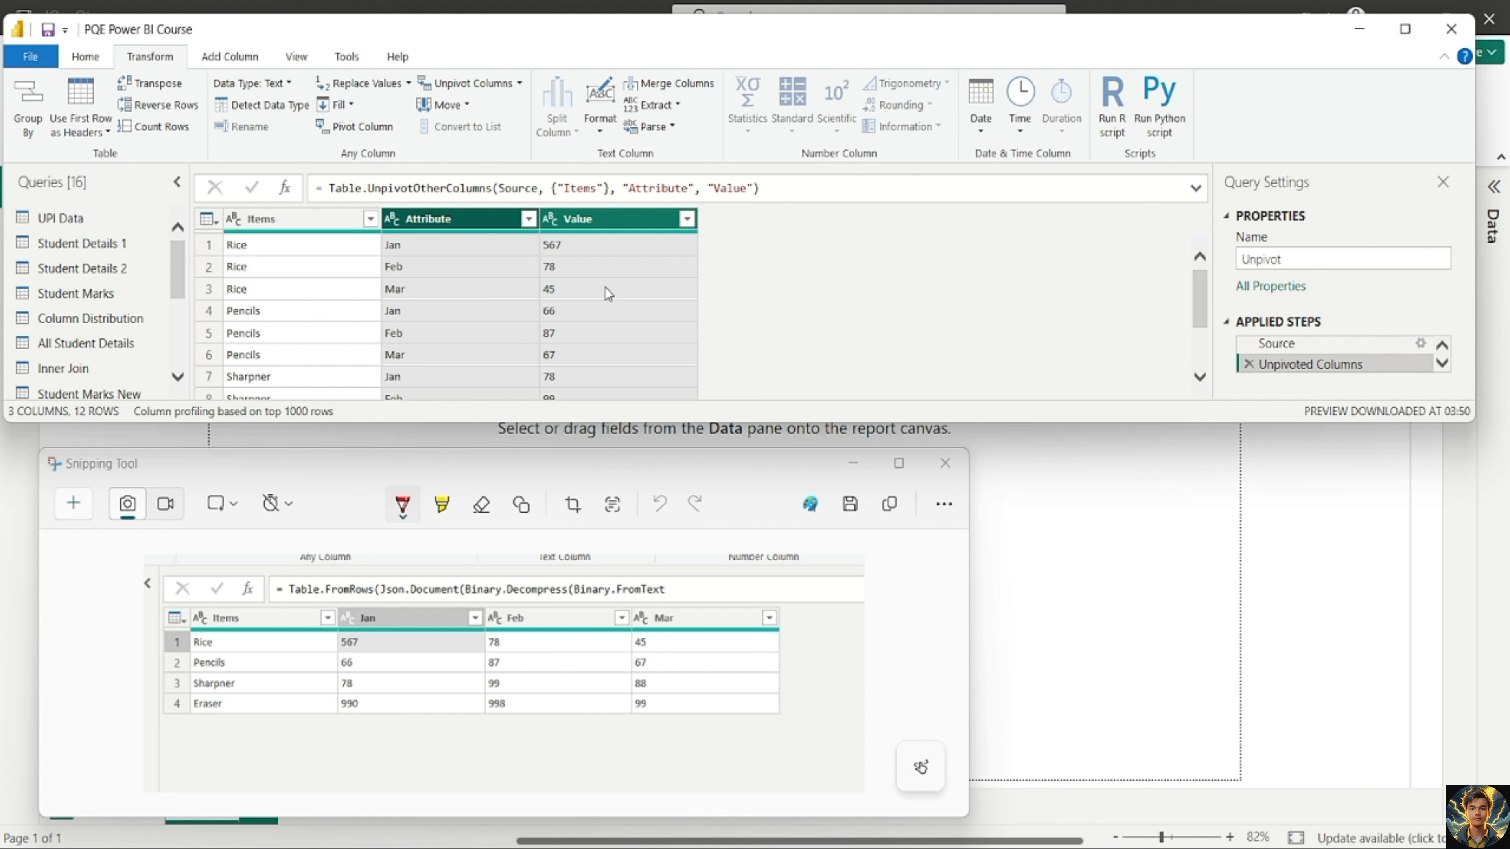
- Enlarge the editor above the Snipping Tool capture to compare both tables, and inspect the unpivoted Attribute and Value columns
{"action": "left_click_drag", "start_coordinate": [616, 419], "coordinate": [624, 515]}
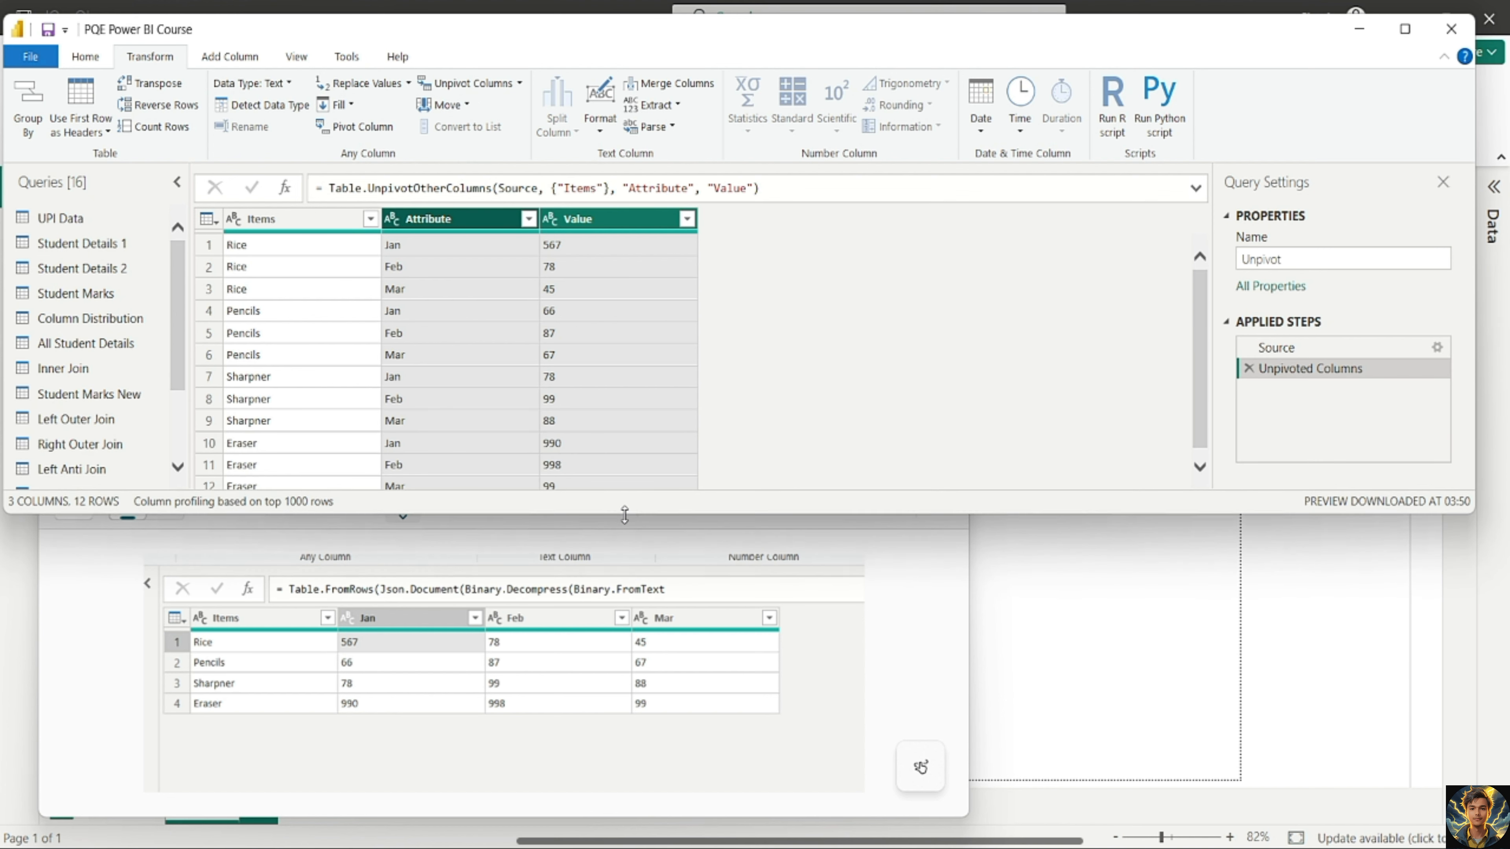
{"action": "left_click", "coordinate": [895, 569]}
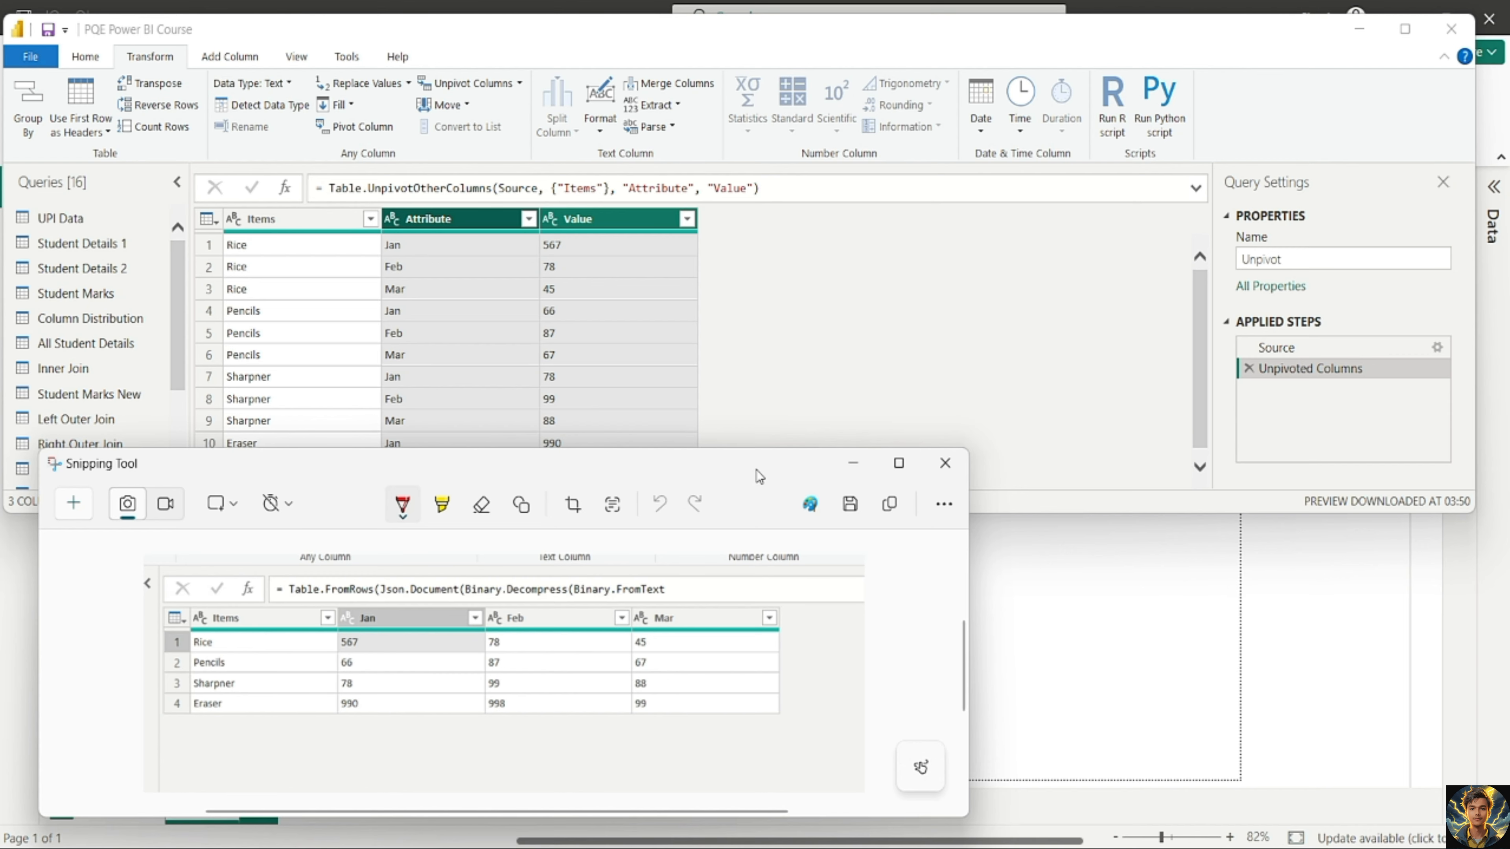
{"action": "left_click_drag", "start_coordinate": [759, 476], "coordinate": [1191, 569]}
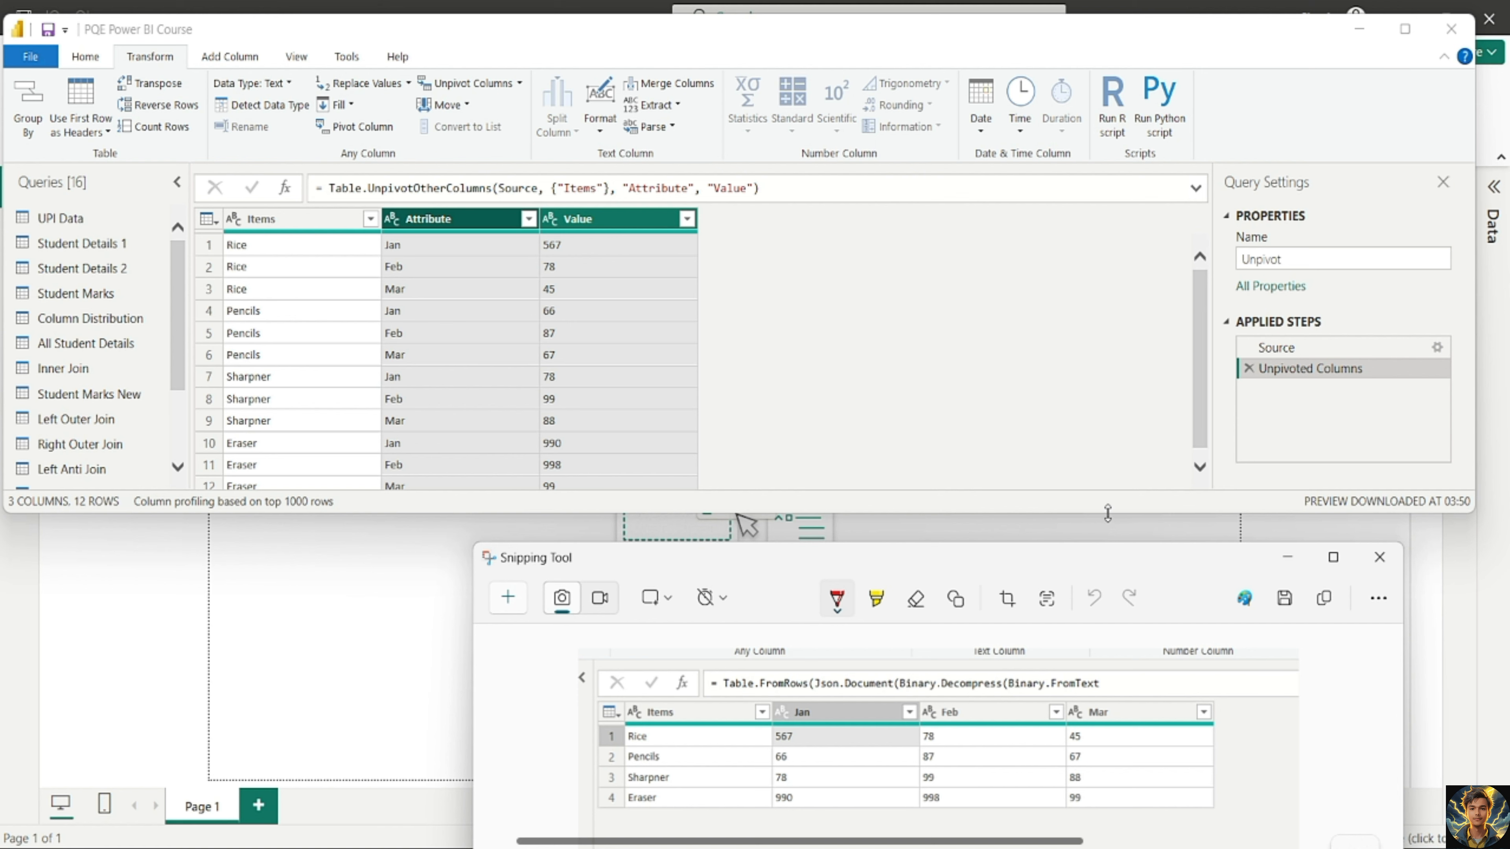
{"action": "left_click_drag", "start_coordinate": [1107, 513], "coordinate": [1123, 554]}
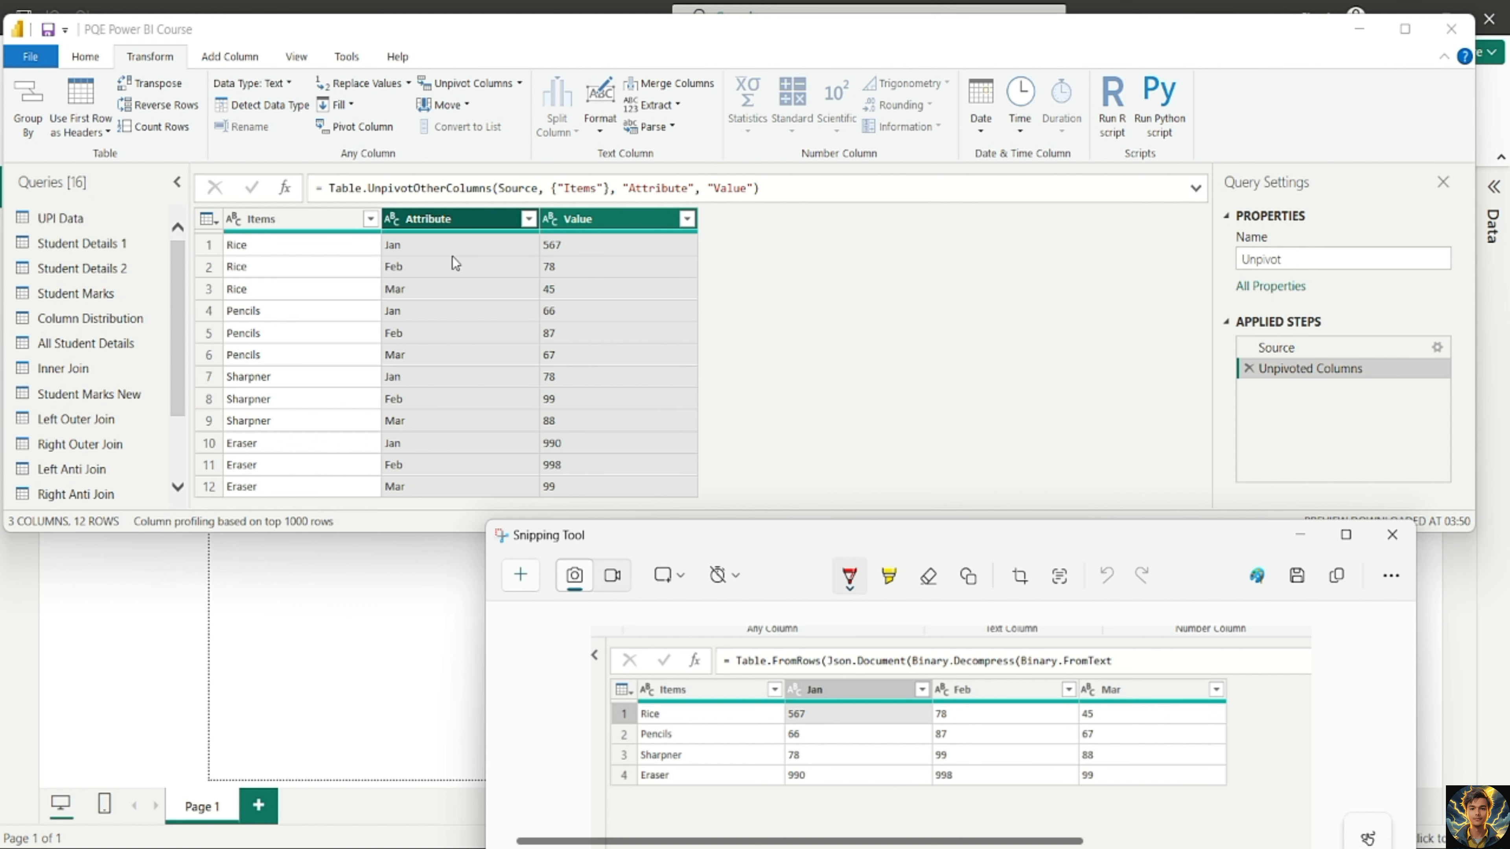
{"action": "left_click", "coordinate": [454, 221]}
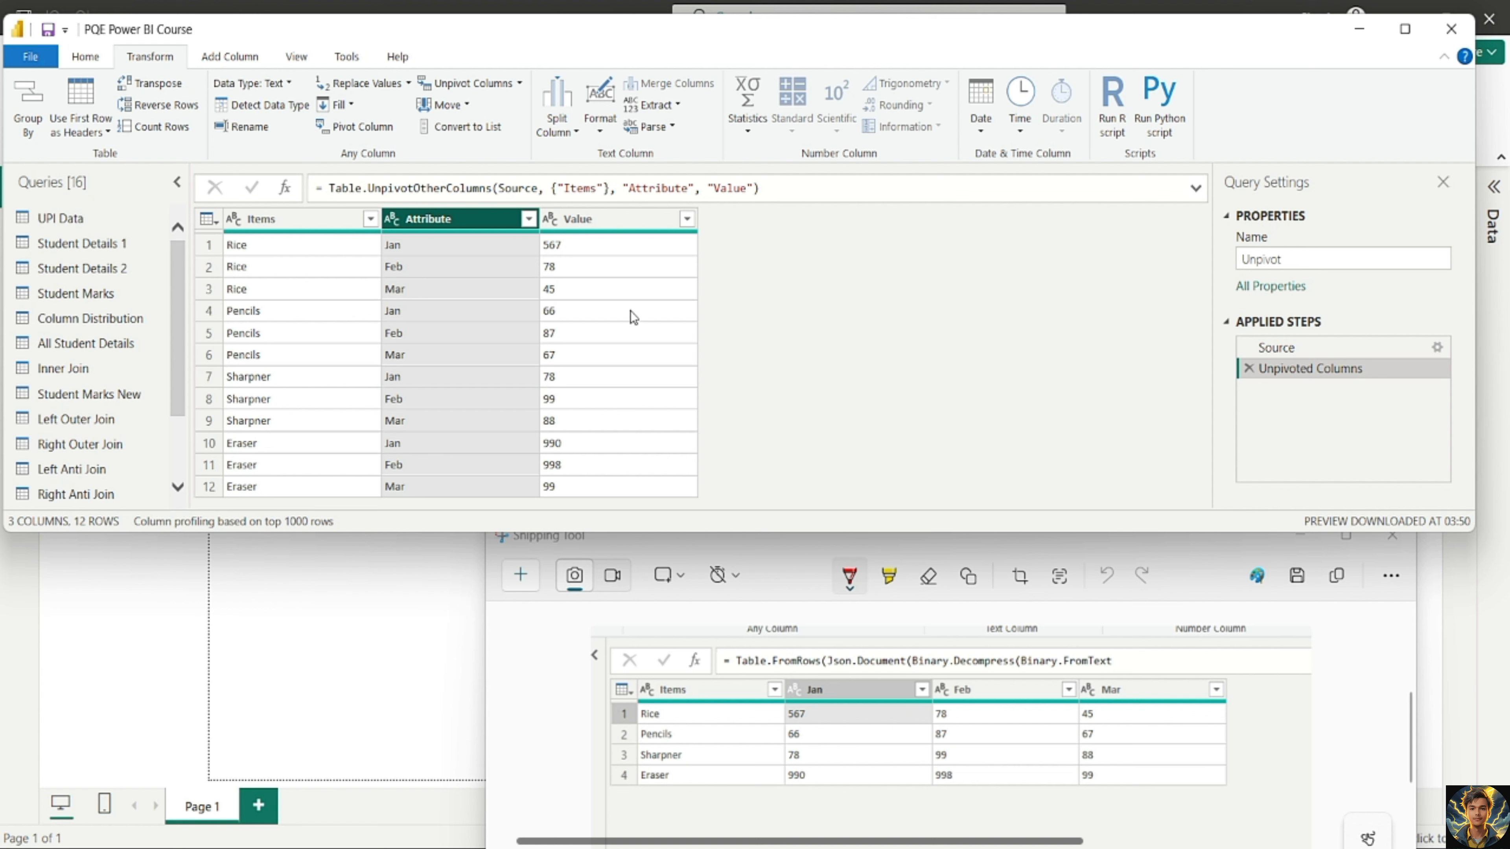
{"action": "left_click", "coordinate": [628, 227]}
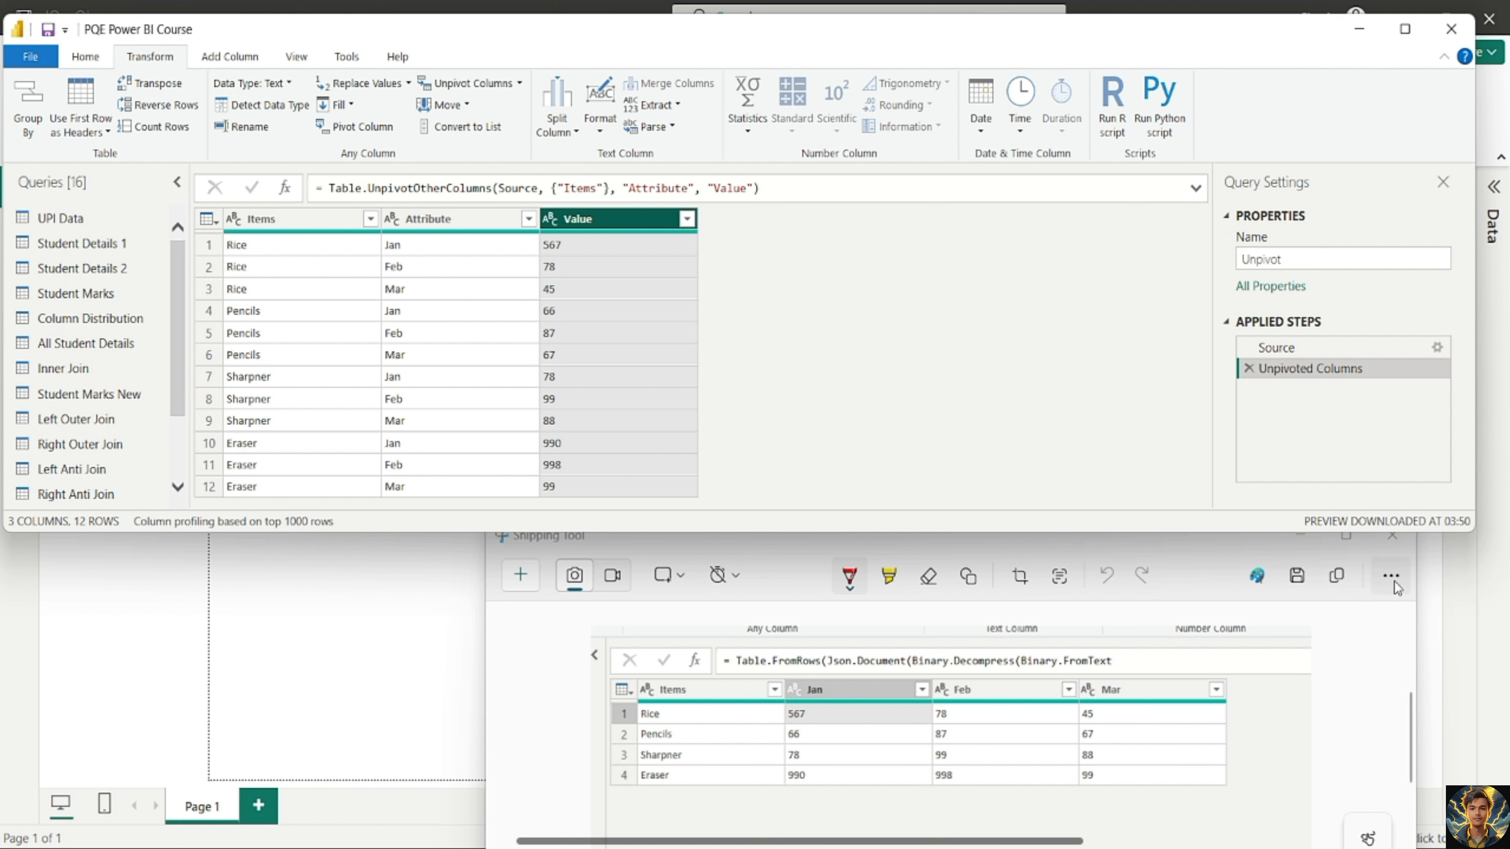
- Close the Snipping Tool capture of the original Unpivot table and maximize the Power Query Editor window
{"action": "left_click", "coordinate": [1193, 551]}
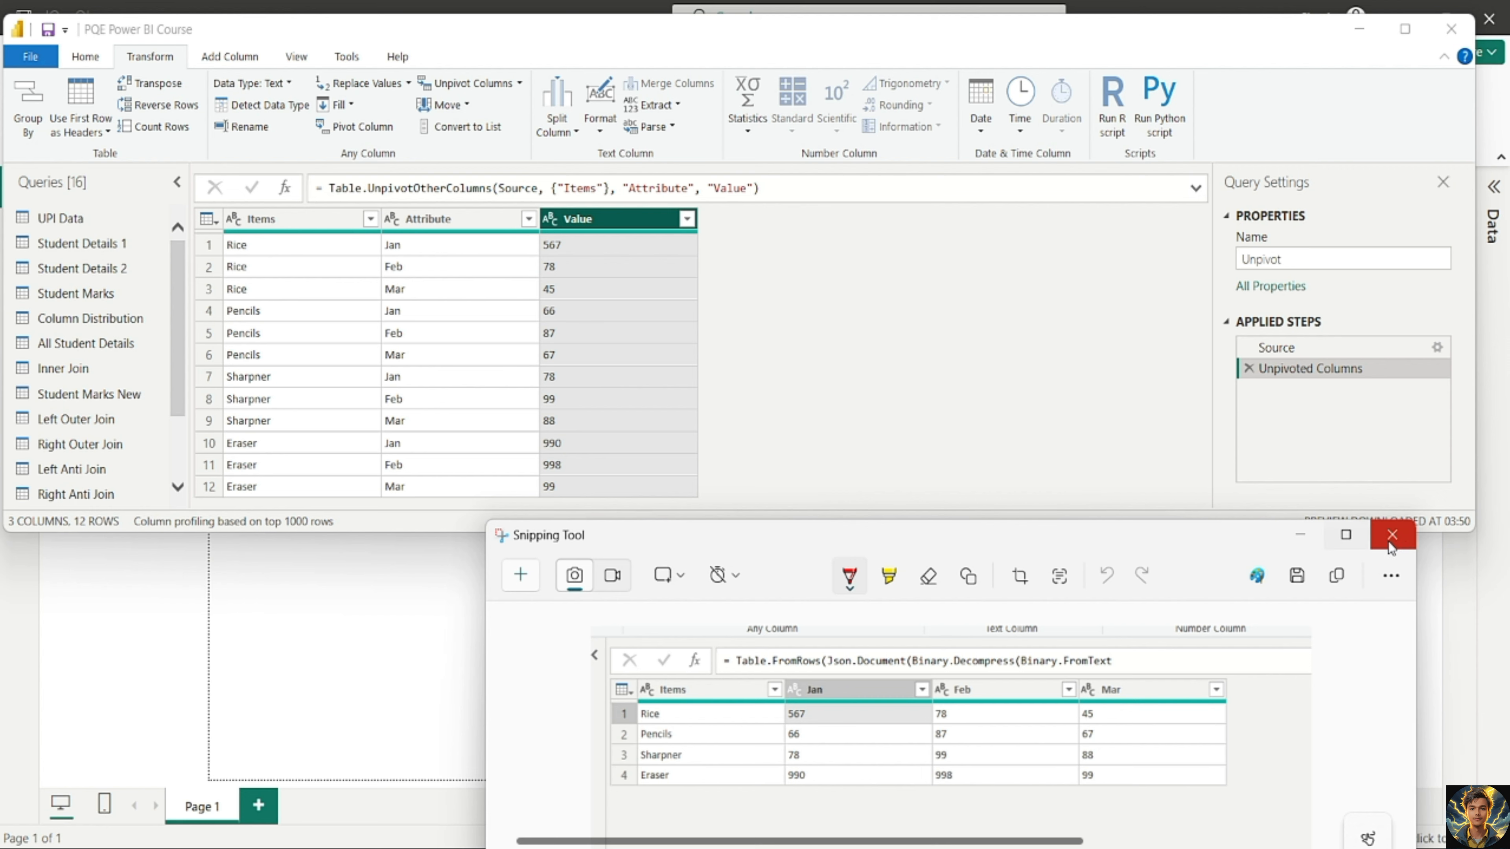
{"action": "left_click", "coordinate": [1398, 543]}
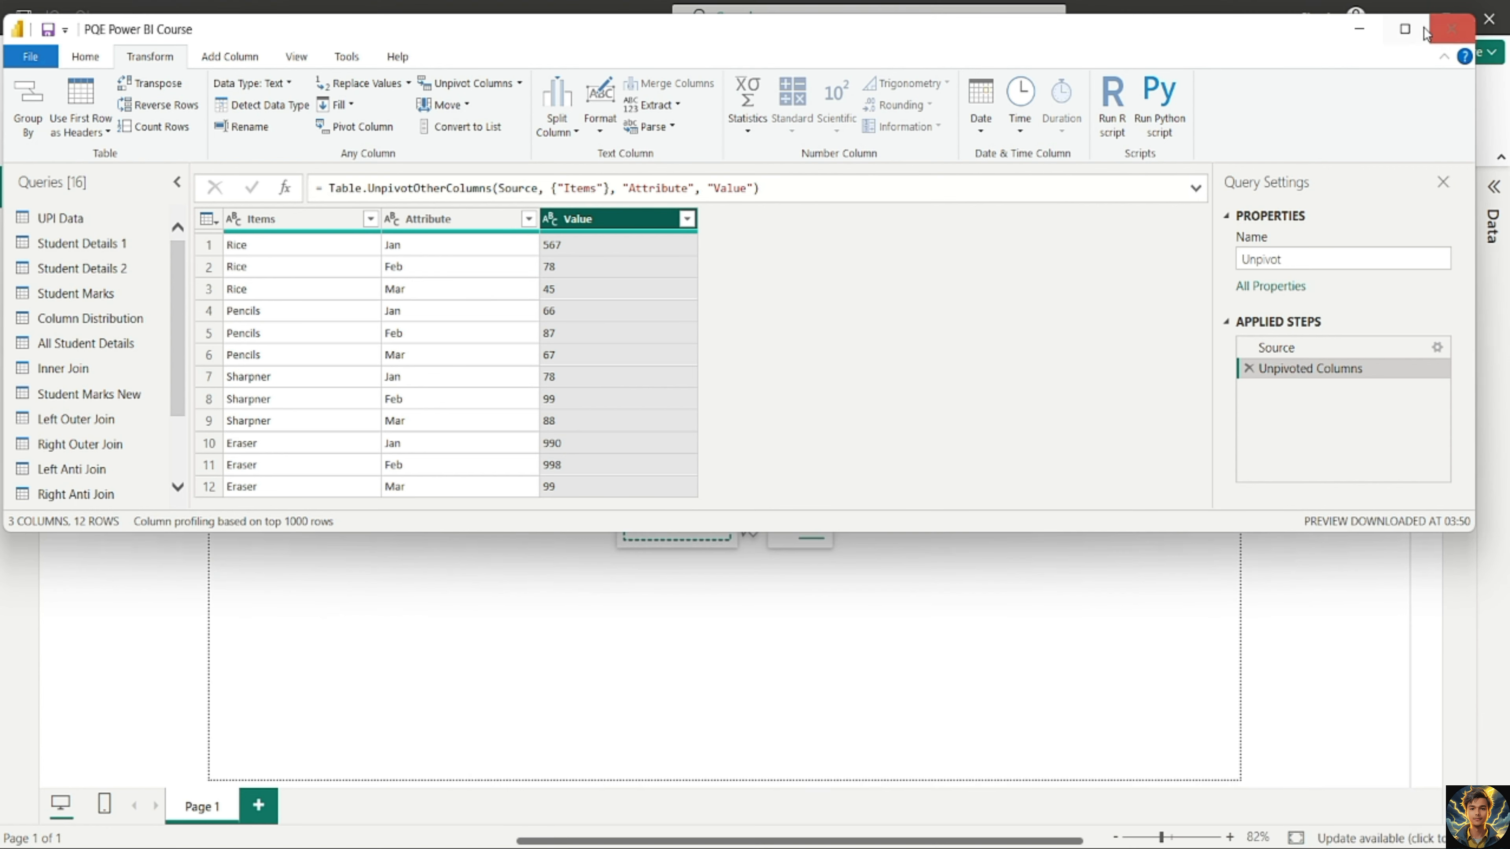
{"action": "left_click", "coordinate": [1406, 30]}
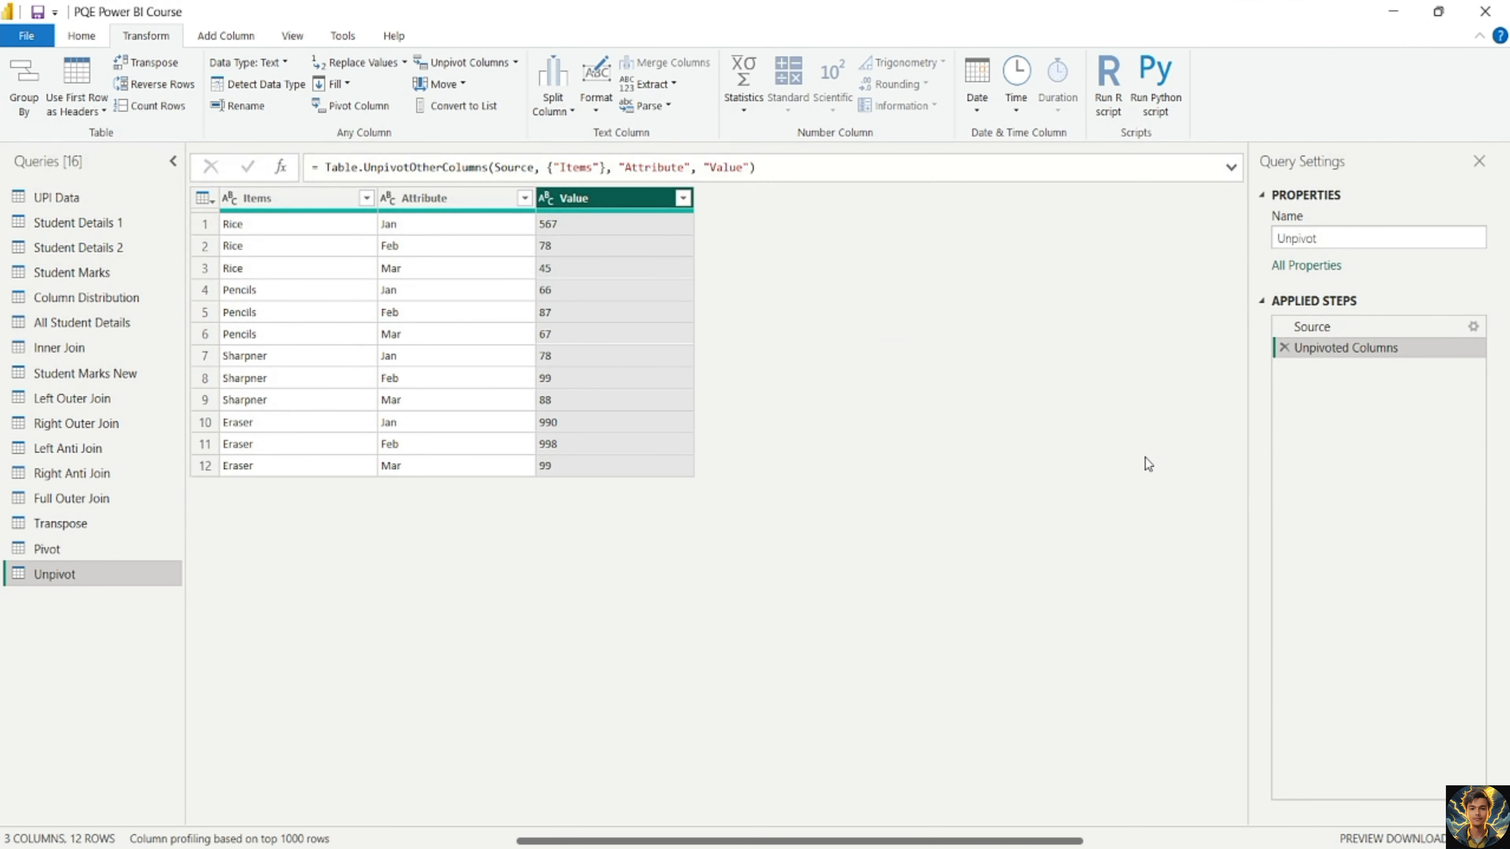